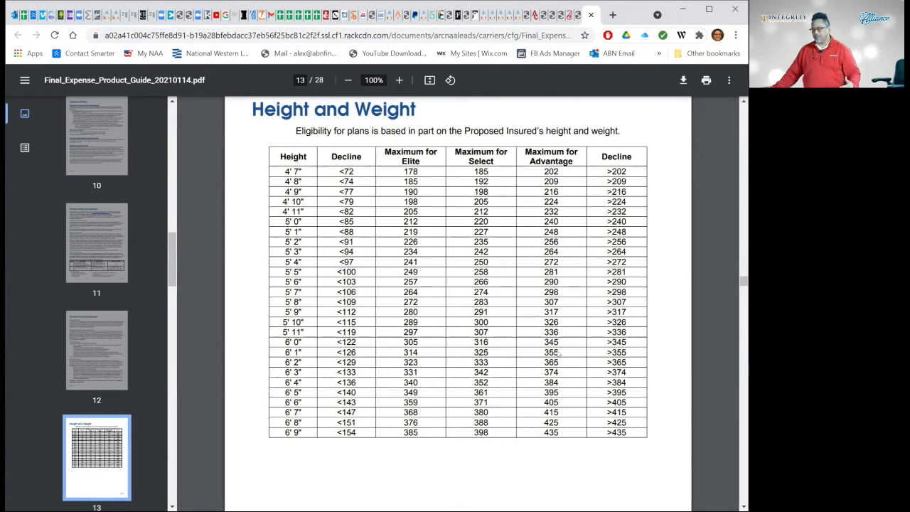
- Scroll the Final Expense Product Guide through pages 13–19, returning to page 15's Medical Conditions chart
scroll(559, 353, "down", 7)
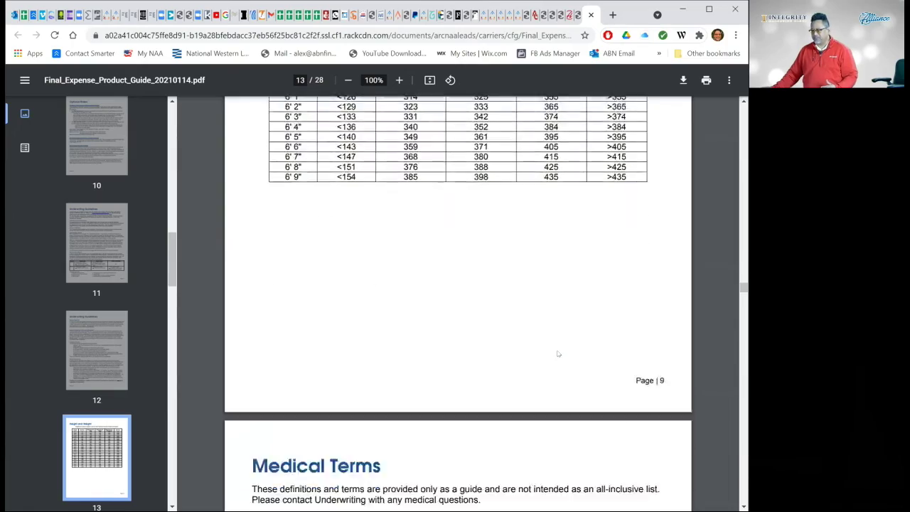
scroll(559, 354, "down", 8)
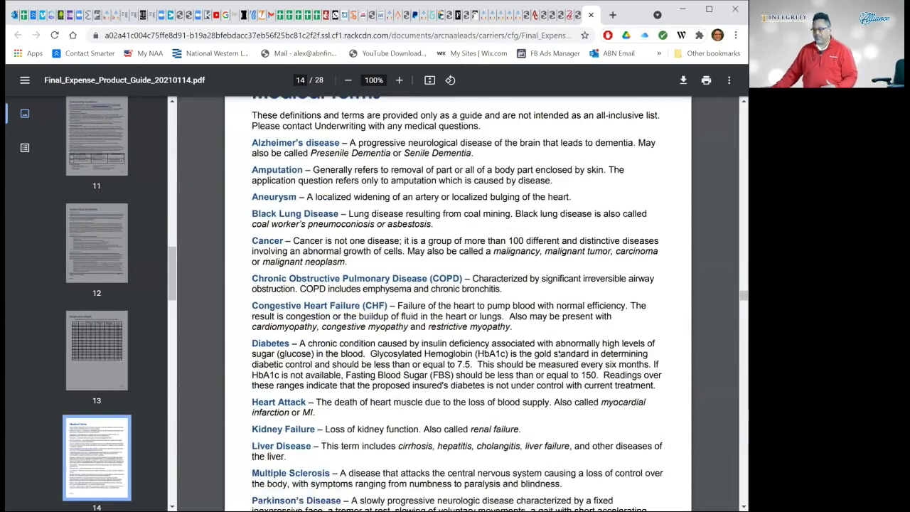
scroll(559, 354, "up", 2)
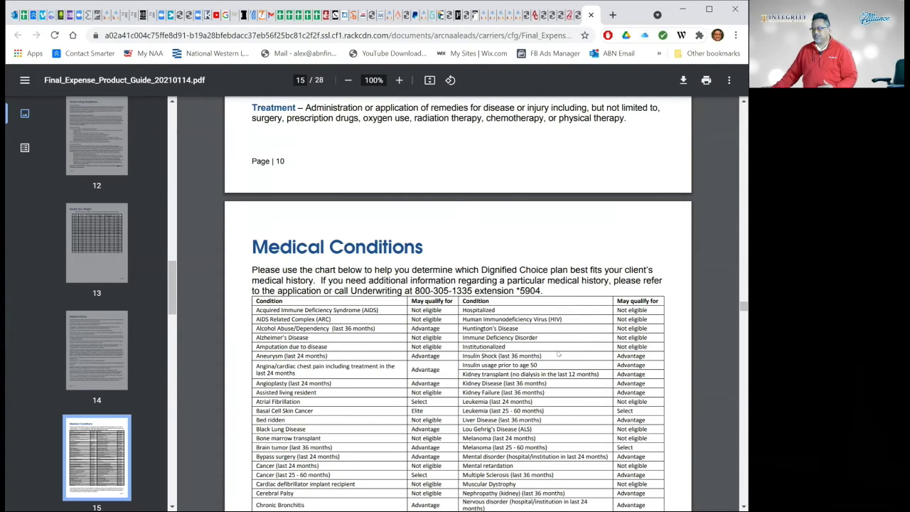
scroll(559, 354, "down", 2)
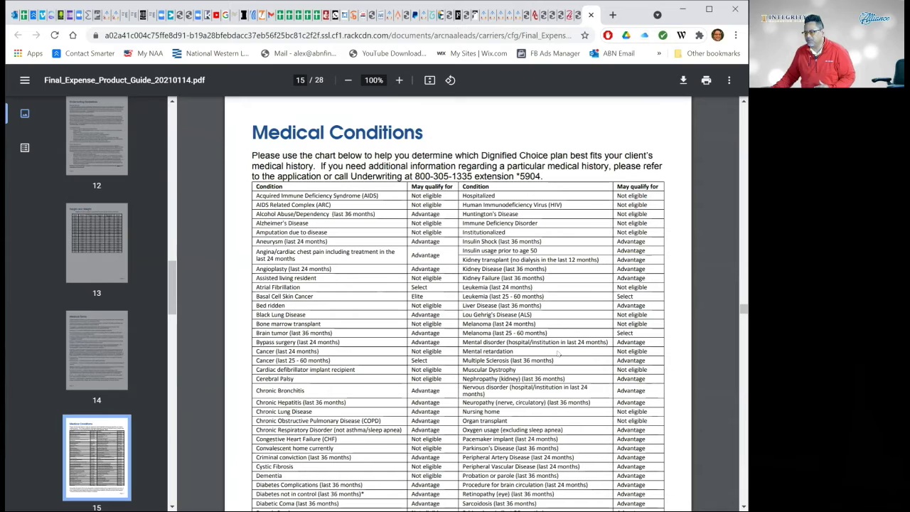
scroll(559, 353, "down", 2)
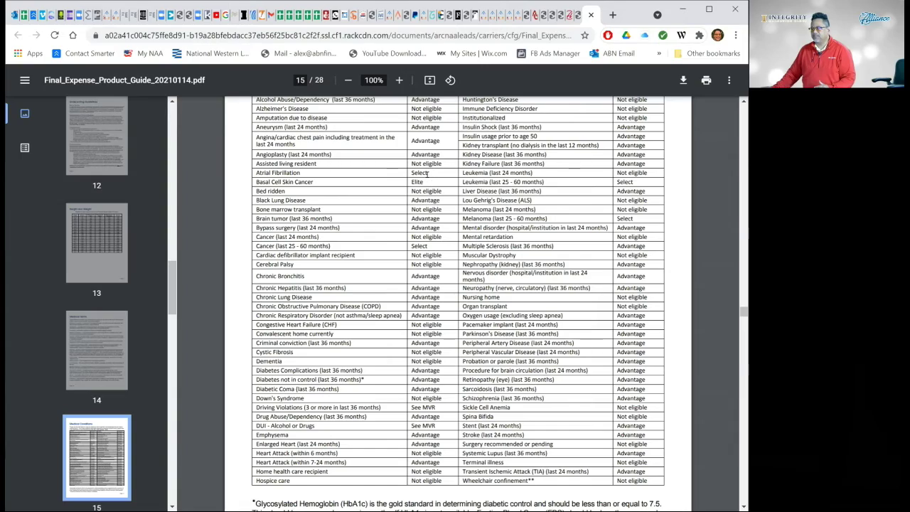
scroll(638, 397, "down", 10)
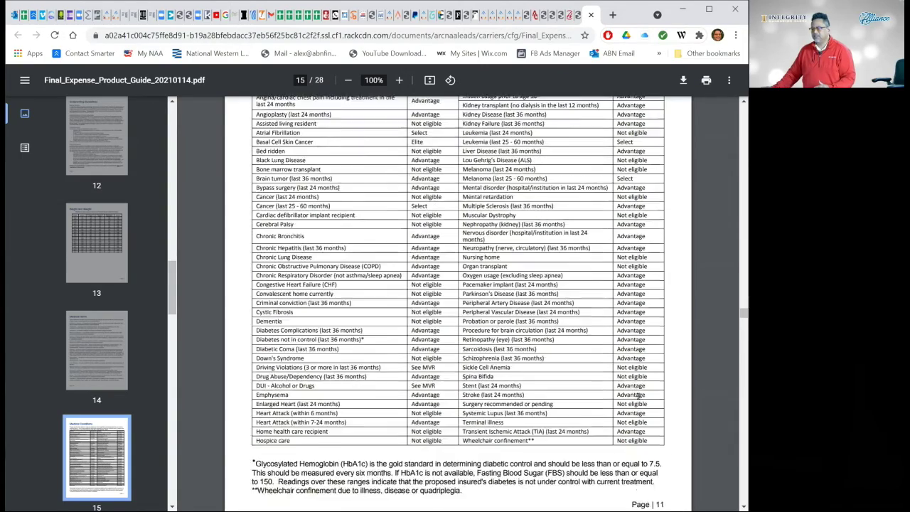
scroll(639, 398, "up", 4)
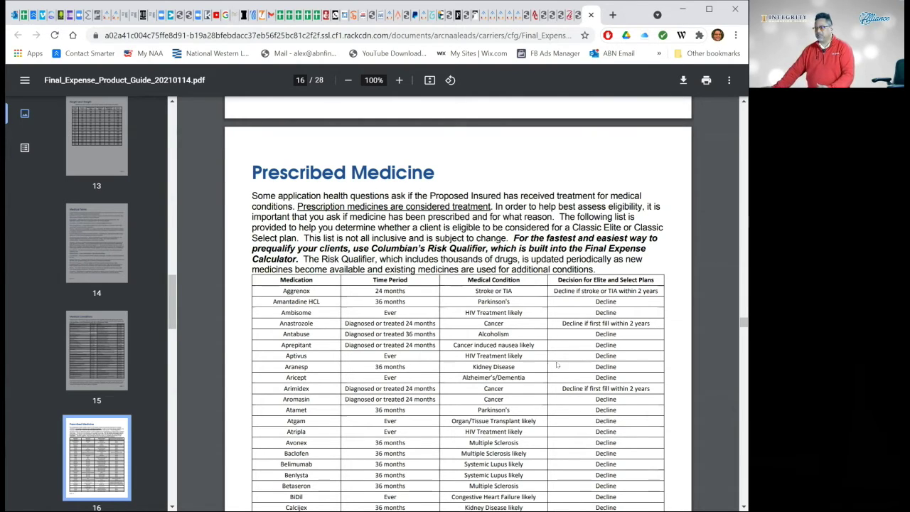
scroll(629, 370, "up", 1)
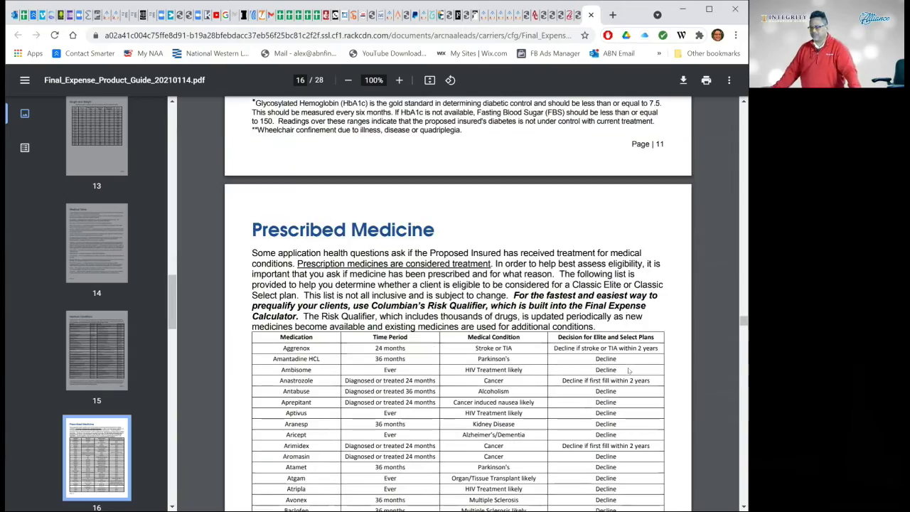
scroll(629, 370, "down", 7)
scroll(629, 369, "down", 10)
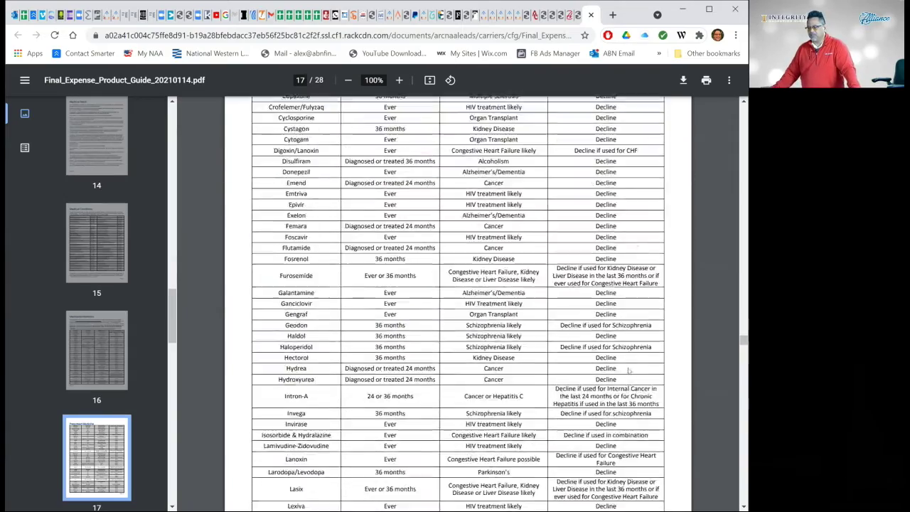
scroll(628, 370, "down", 20)
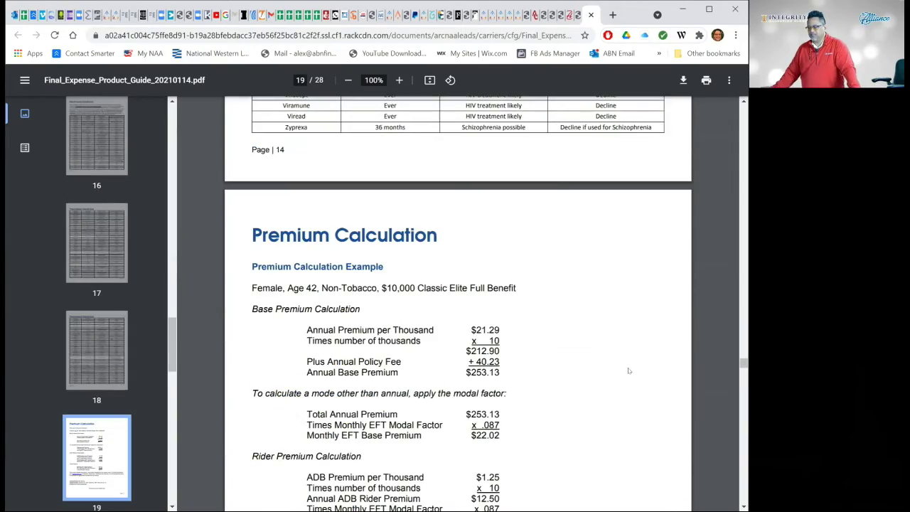
scroll(628, 370, "up", 20)
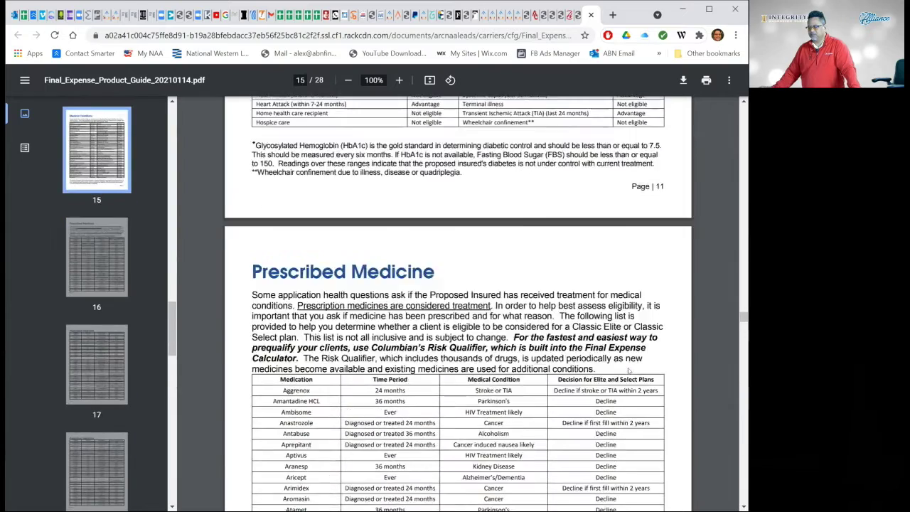
- Go through the Columbian Life and Final Expense Grid tabs to the writinganapp page's Step 3 tools
left_click(574, 10)
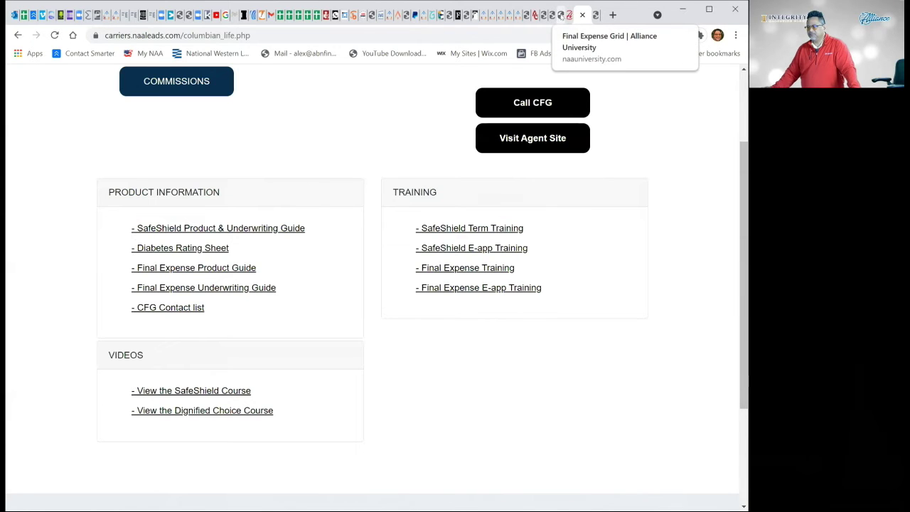
left_click(561, 14)
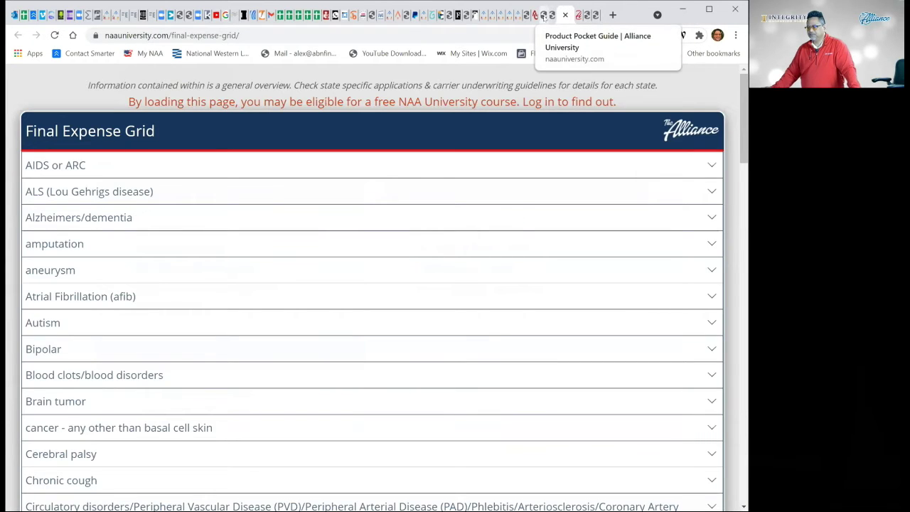
left_click(519, 17)
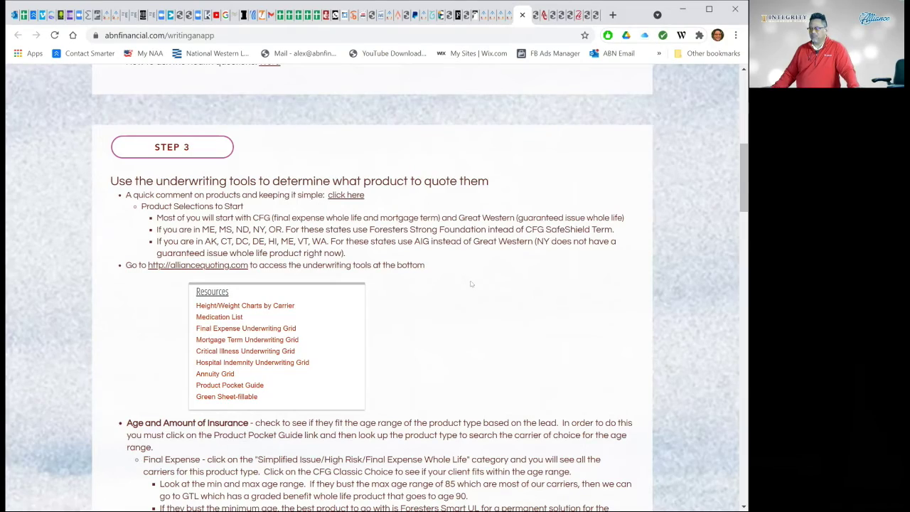
scroll(470, 283, "down", 7)
scroll(468, 279, "up", 5)
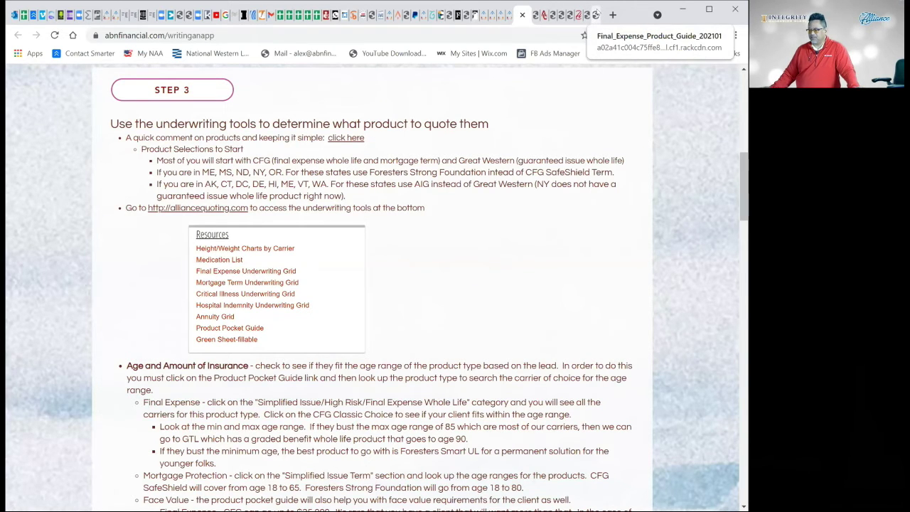
- On the Columbian Life ARC page, choose Great Western from the Carriers menu
left_click(596, 14)
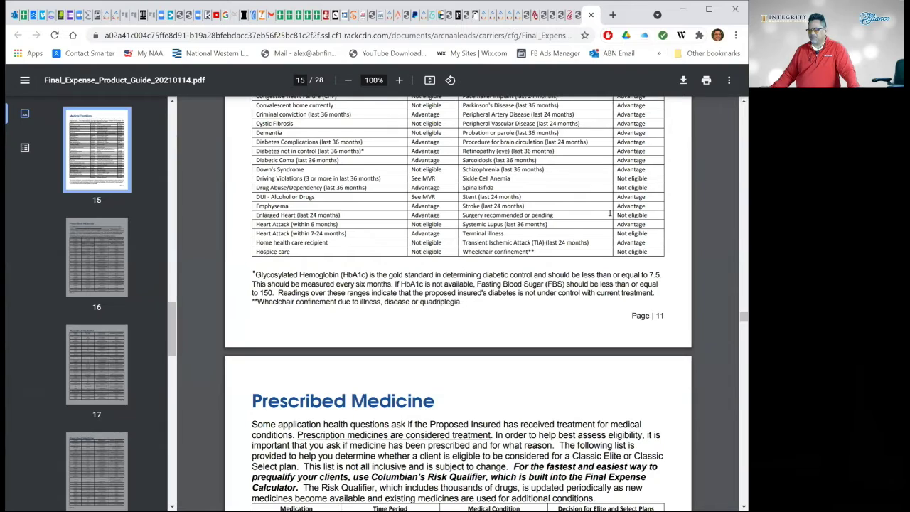
scroll(609, 213, "up", 10)
left_click(576, 10)
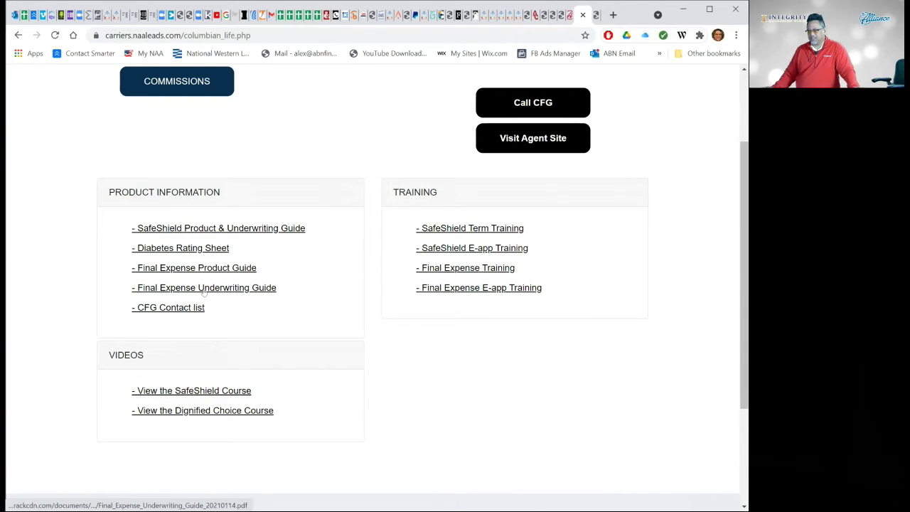
scroll(337, 352, "up", 2)
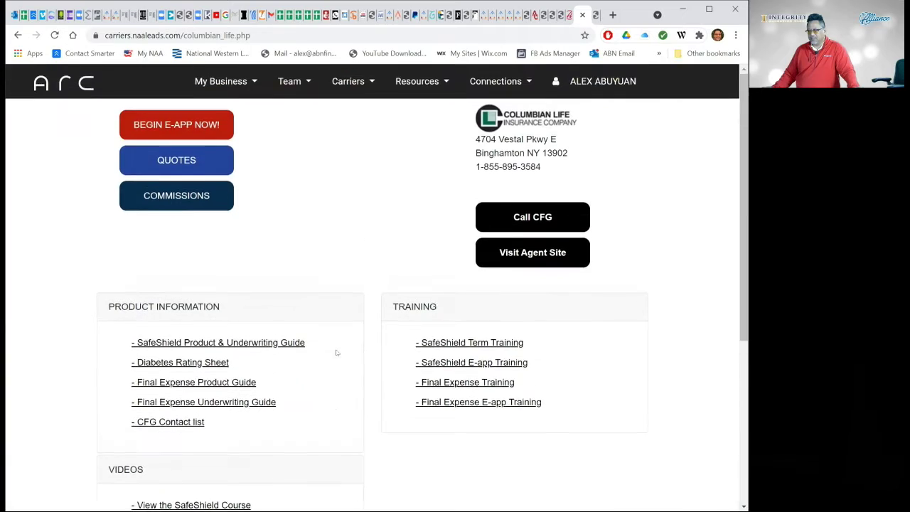
scroll(335, 344, "down", 1)
scroll(335, 343, "up", 1)
left_click(364, 87)
left_click(402, 412)
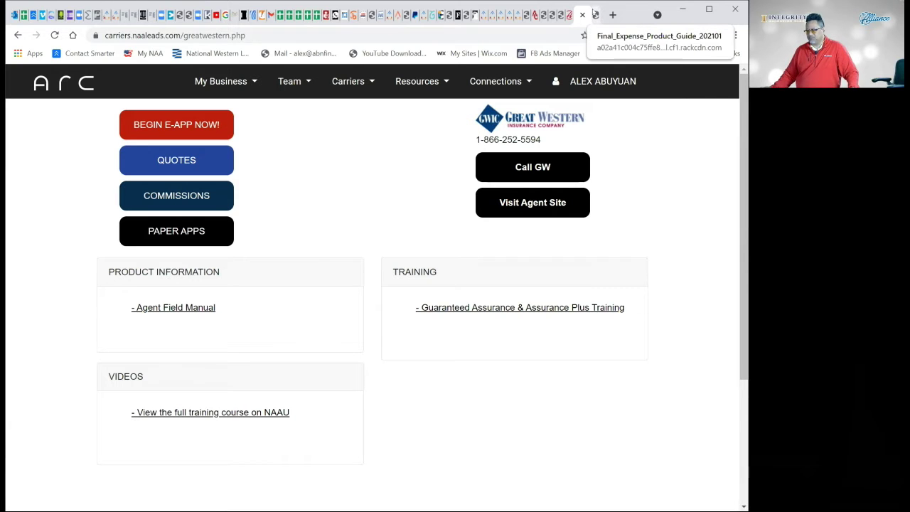
- Move through the product guide and How To Write An App tabs to the health-issues intake PDF
left_click(595, 14)
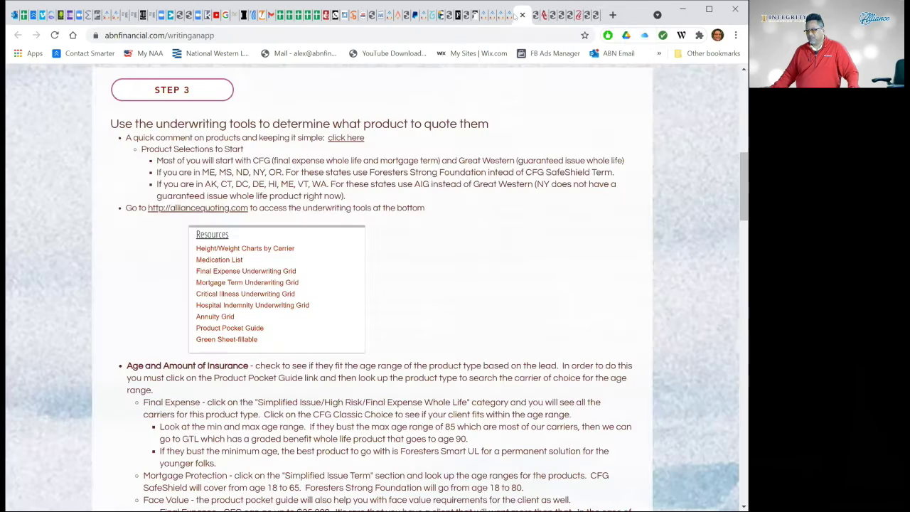
left_click(516, 13)
left_click(535, 14)
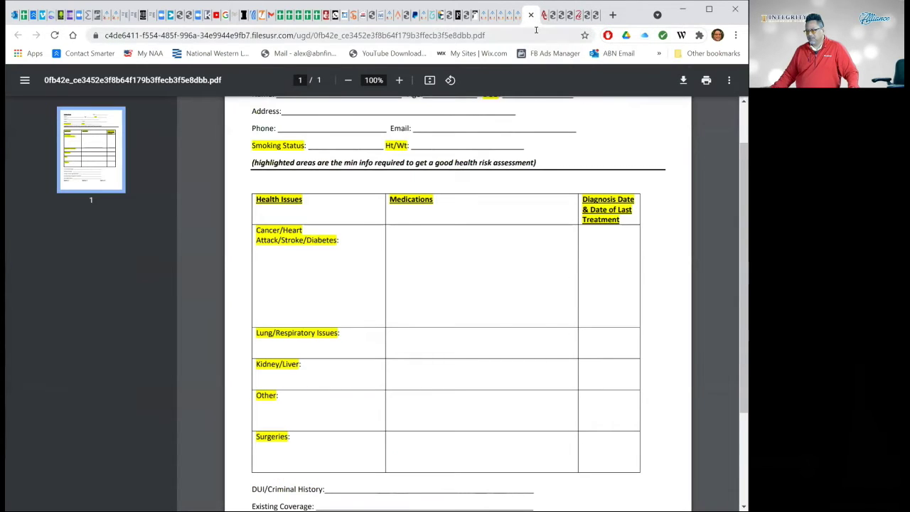
- Scroll the How To Write An App page through Age, Height/Weight, Medication List and Underwriting Grids to Step 4
left_click(518, 16)
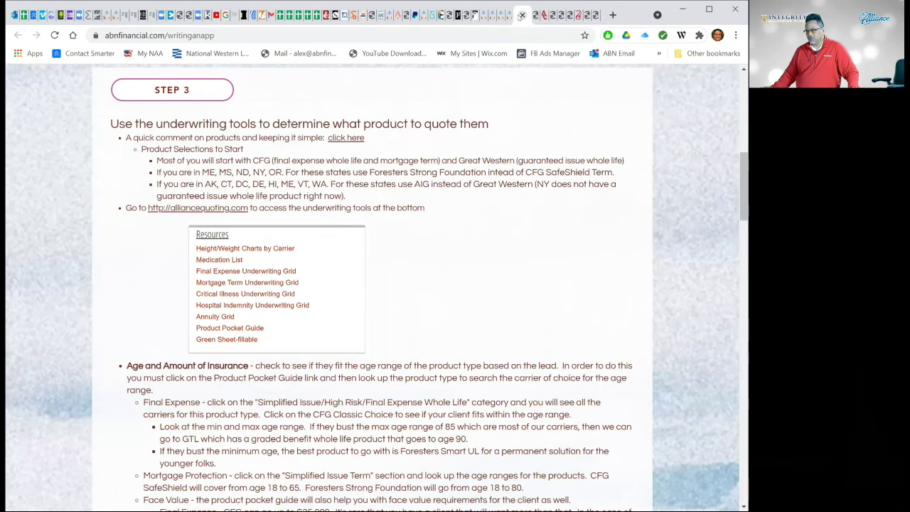
scroll(548, 216, "up", 4)
scroll(547, 213, "up", 2)
scroll(273, 157, "down", 1)
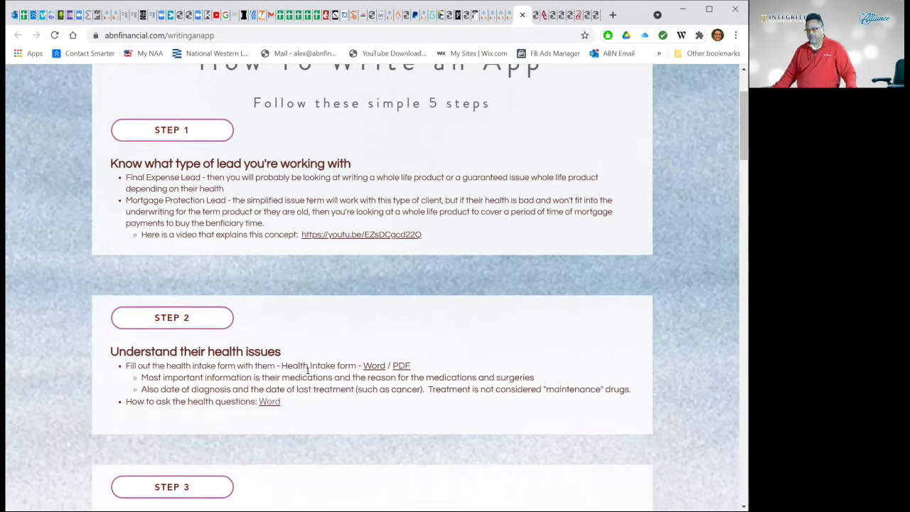
scroll(307, 369, "down", 3)
scroll(340, 277, "down", 3)
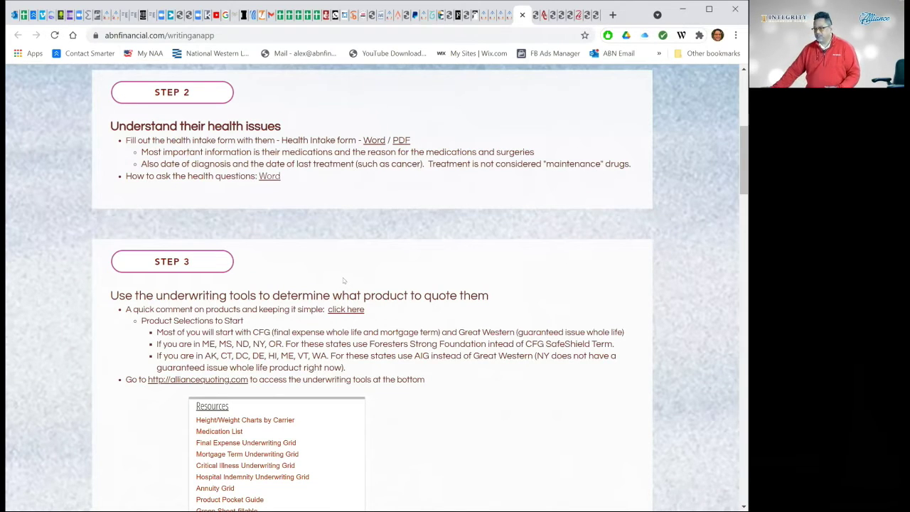
scroll(355, 284, "down", 4)
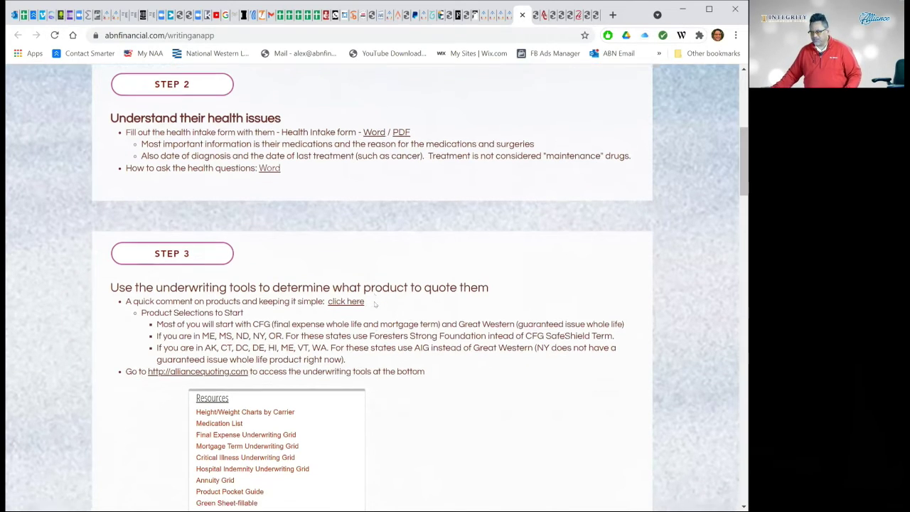
scroll(136, 144, "down", 6)
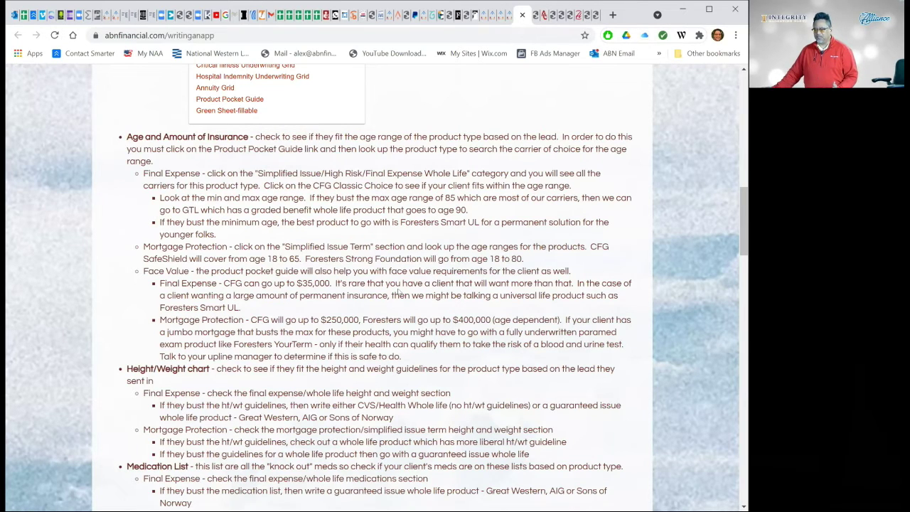
scroll(397, 292, "down", 3)
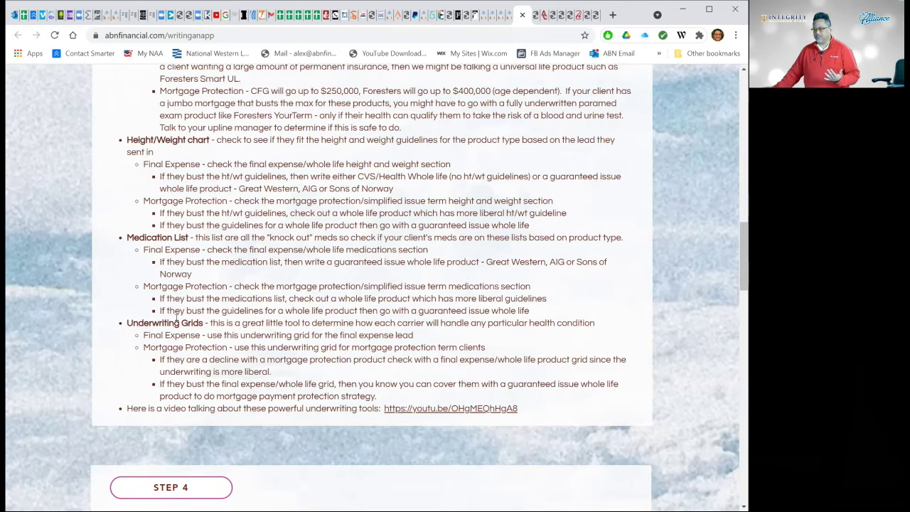
scroll(358, 329, "up", 1)
scroll(284, 299, "down", 2)
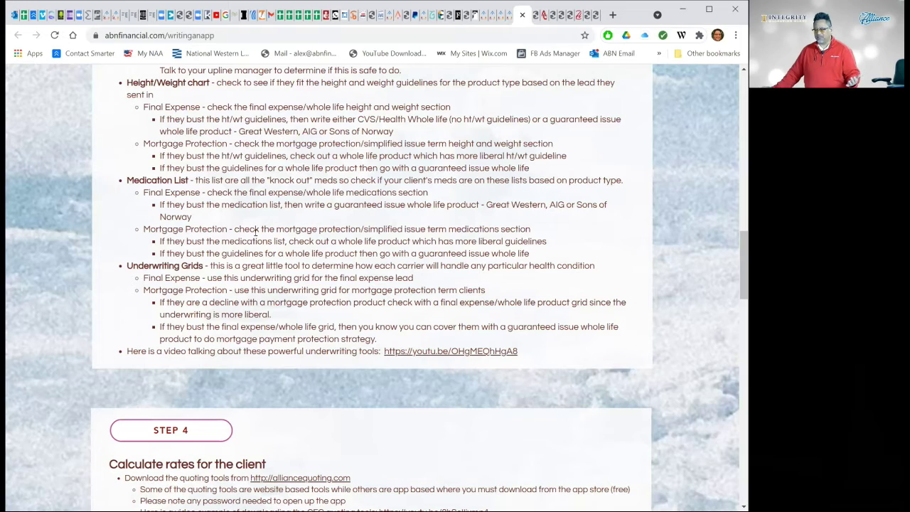
scroll(255, 232, "up", 1)
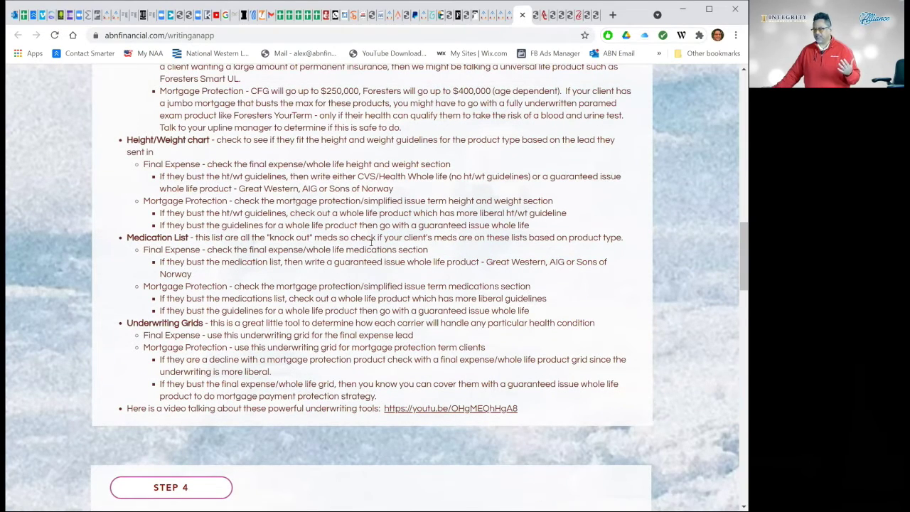
scroll(370, 241, "up", 2)
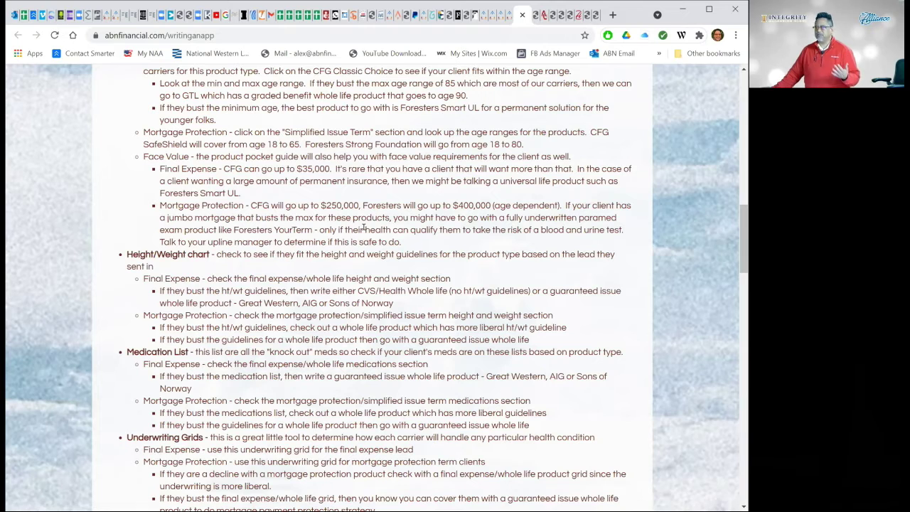
scroll(364, 227, "up", 1)
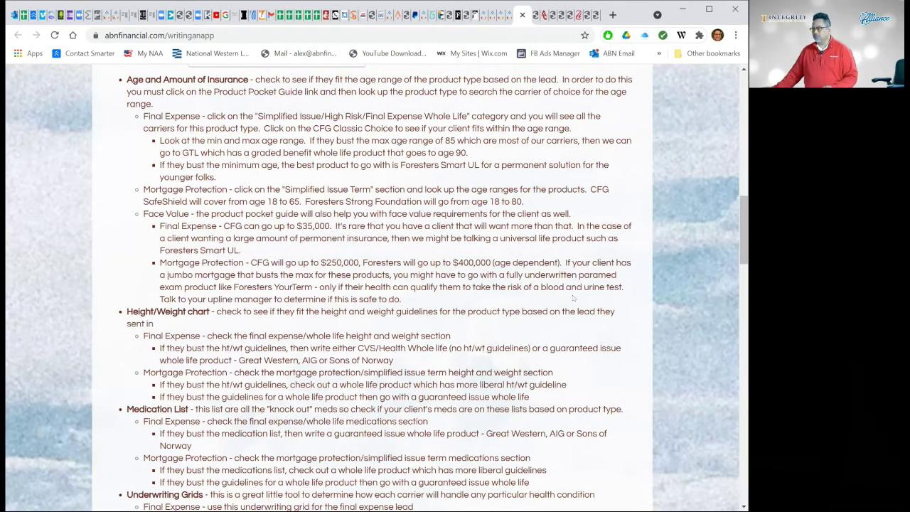
scroll(573, 299, "down", 3)
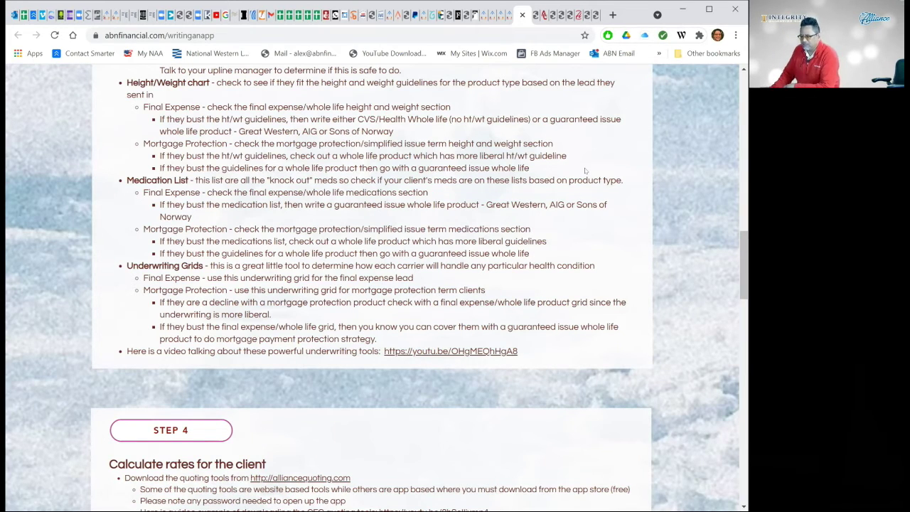
- Close the old How To Write An App tab and reopen it from Post Boot Camp's Step 3 link
left_click(535, 14)
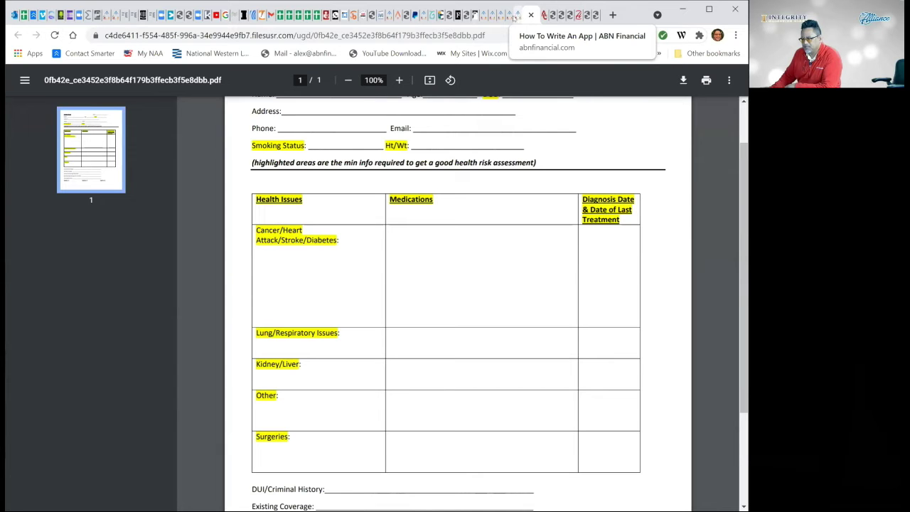
middle_click(518, 16)
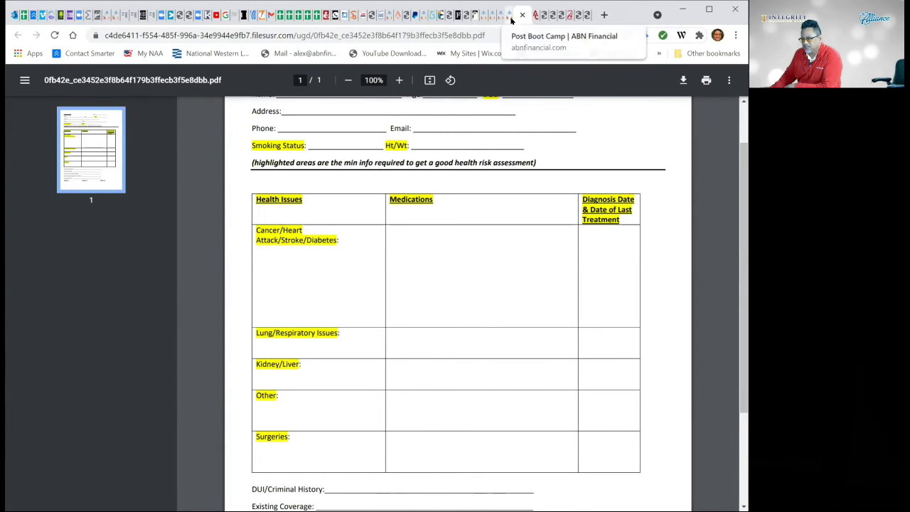
left_click(511, 17)
scroll(609, 211, "down", 8)
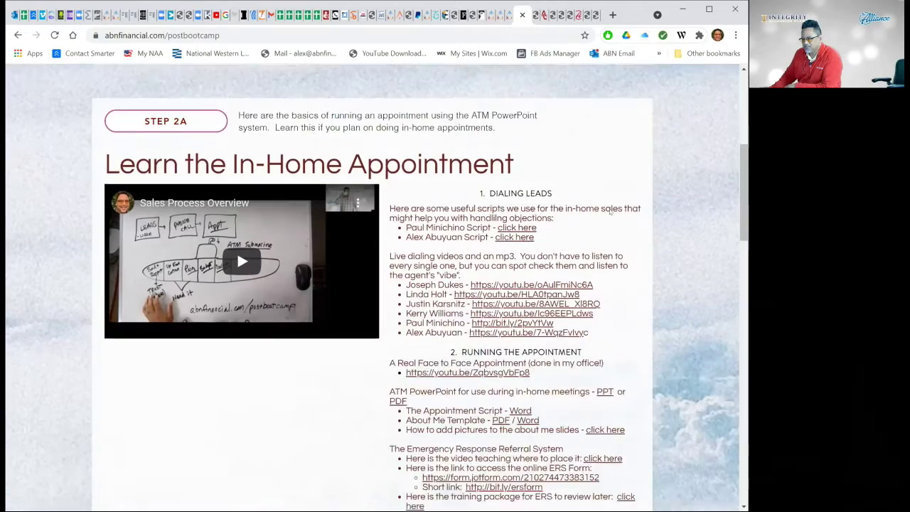
scroll(609, 211, "down", 6)
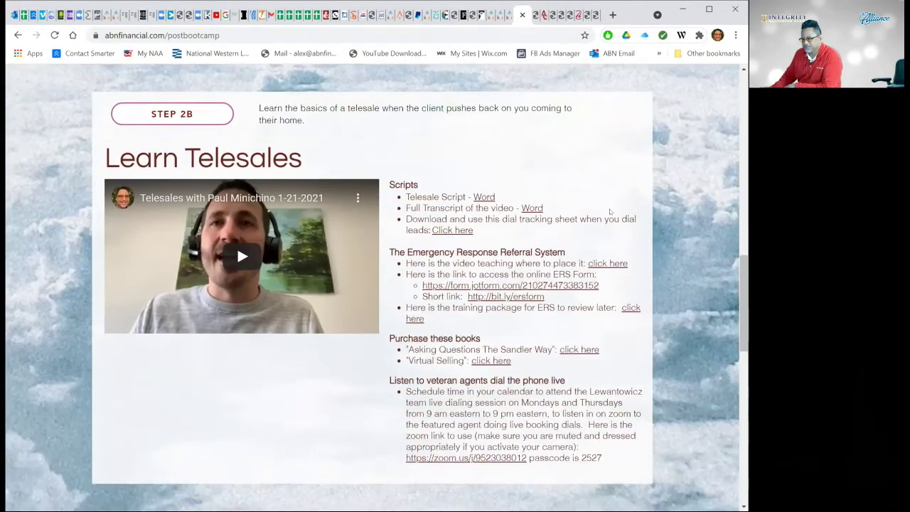
scroll(609, 211, "down", 1)
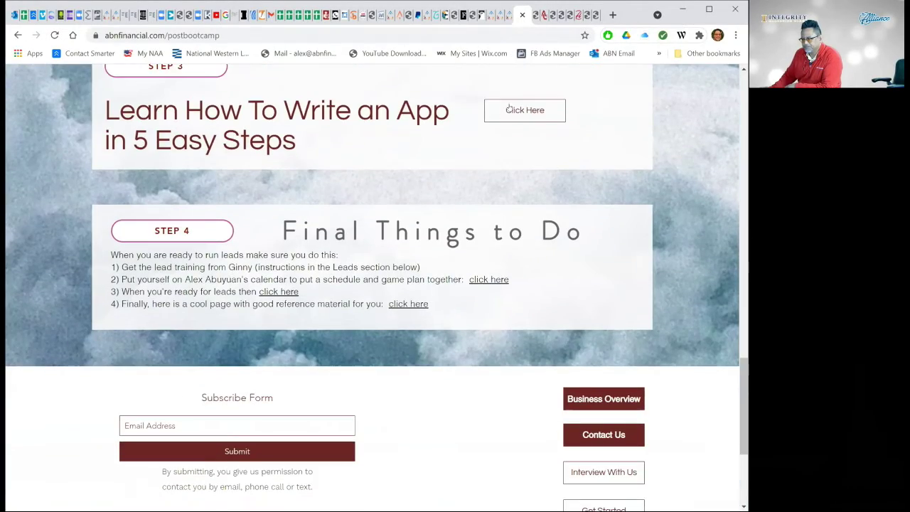
left_click(511, 110)
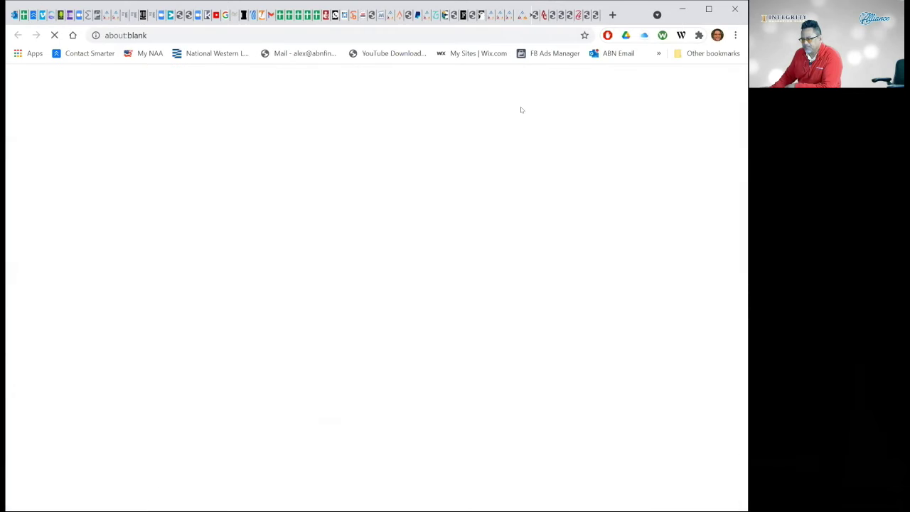
scroll(628, 272, "down", 3)
scroll(628, 272, "up", 1)
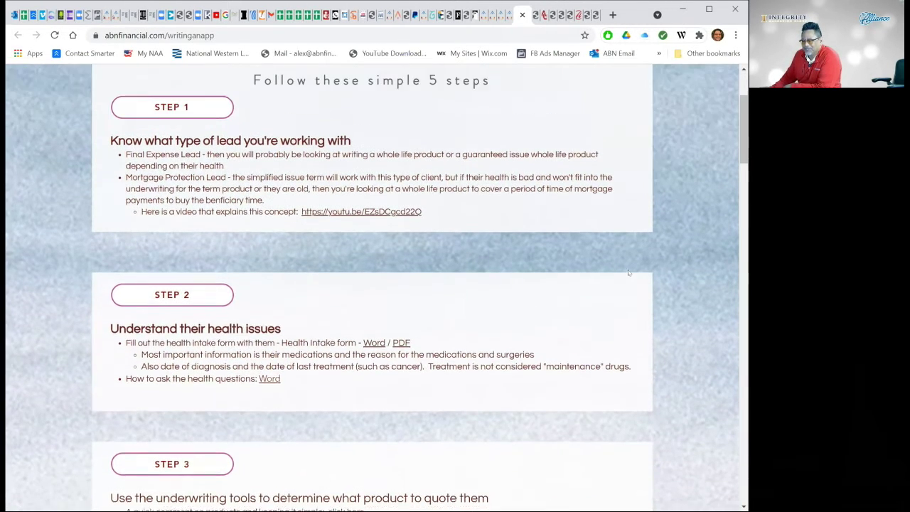
scroll(628, 272, "down", 4)
scroll(229, 432, "up", 1)
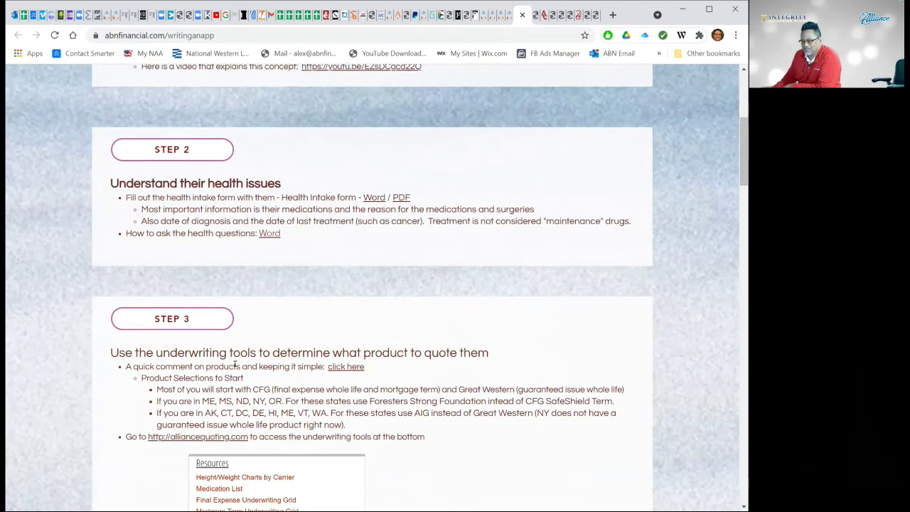
left_click_drag(369, 427, 152, 390)
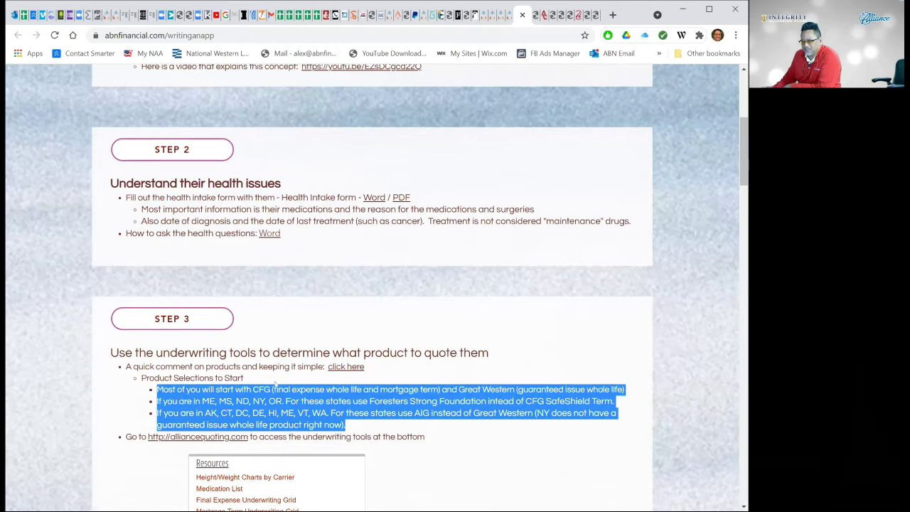
left_click(542, 408)
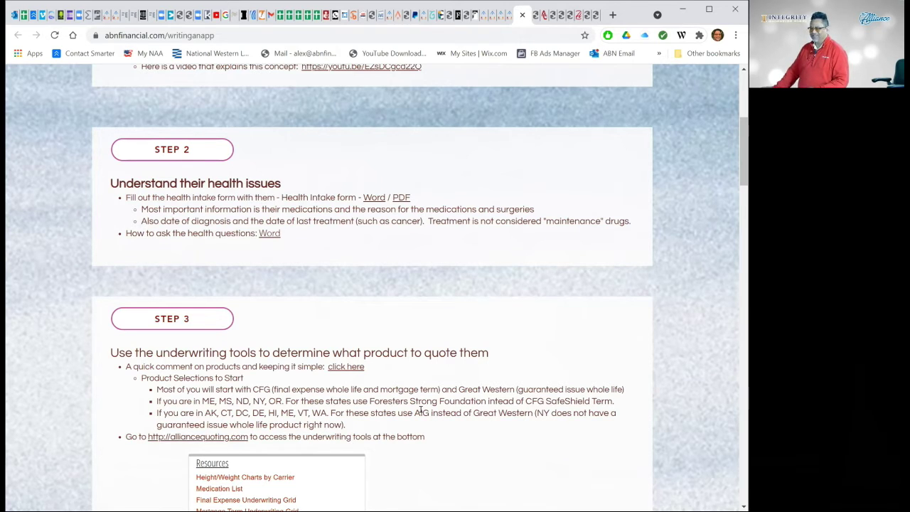
- Scroll up to show Step 2's health intake form links and Step 3's underwriting tools guidance
scroll(566, 381, "up", 1)
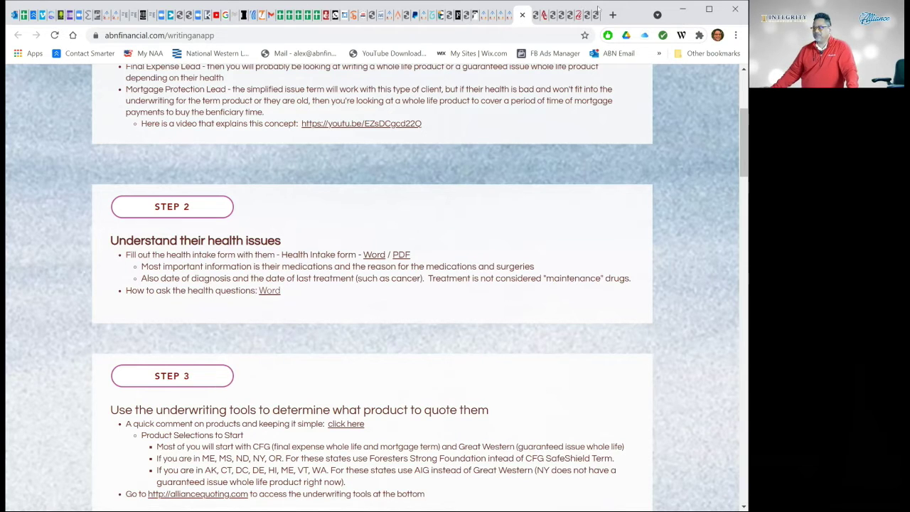
- From ARC's Great Western page, pick Columbian Financial Group in the Carriers menu
left_click(595, 15)
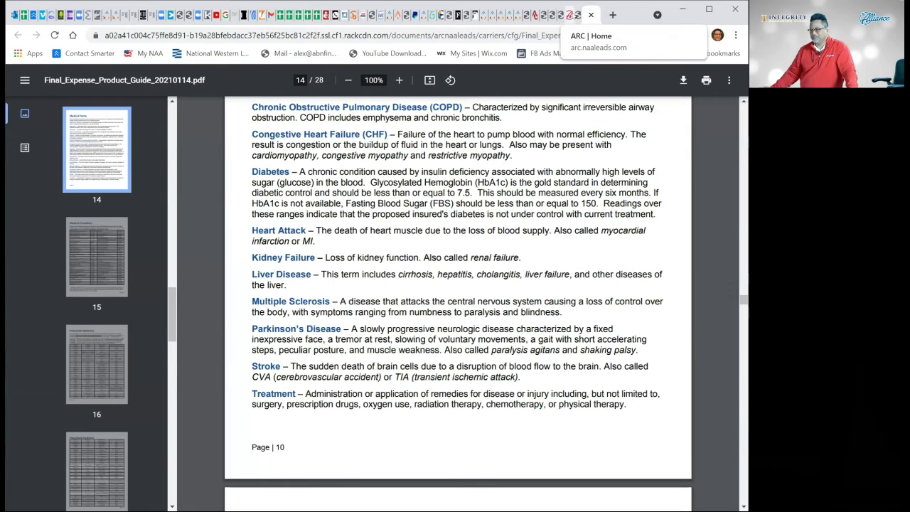
left_click(579, 18)
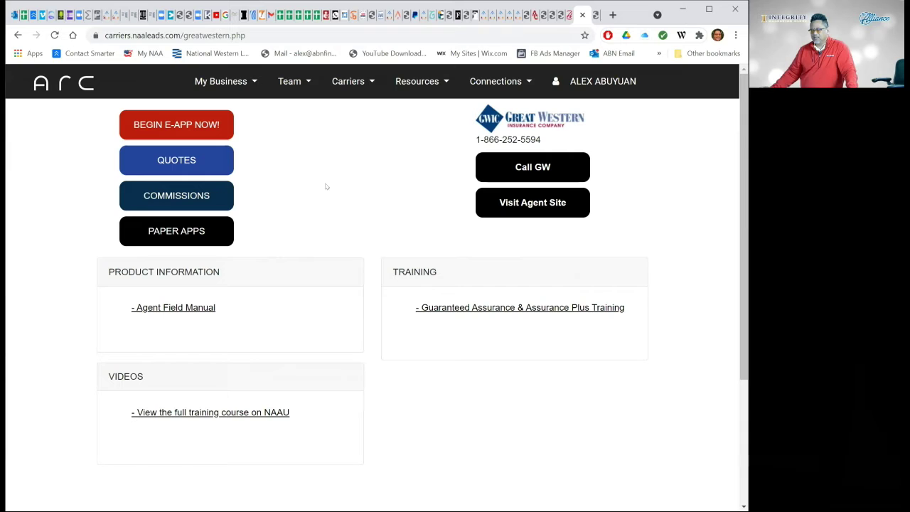
left_click(417, 82)
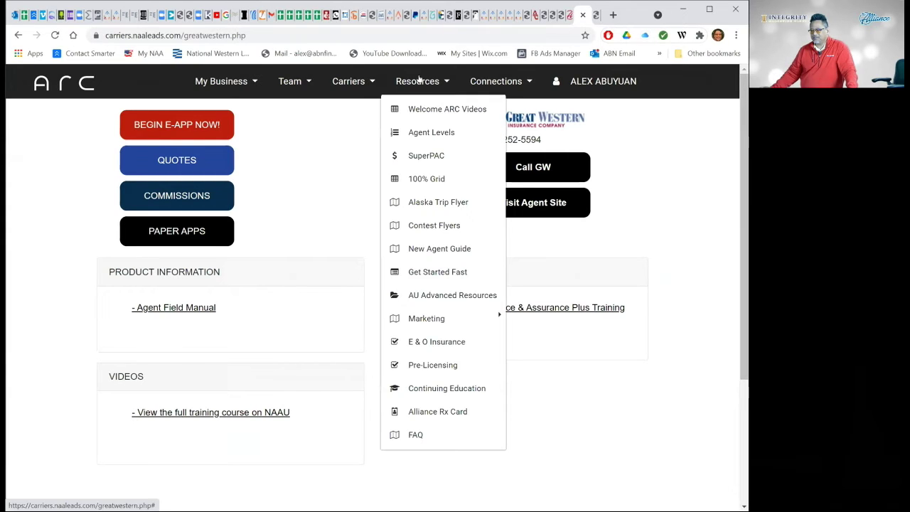
left_click(348, 82)
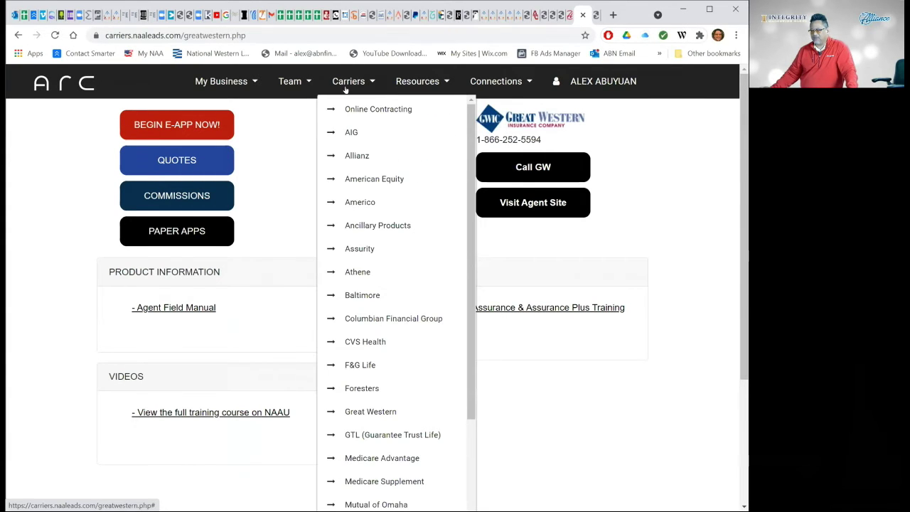
left_click(398, 322)
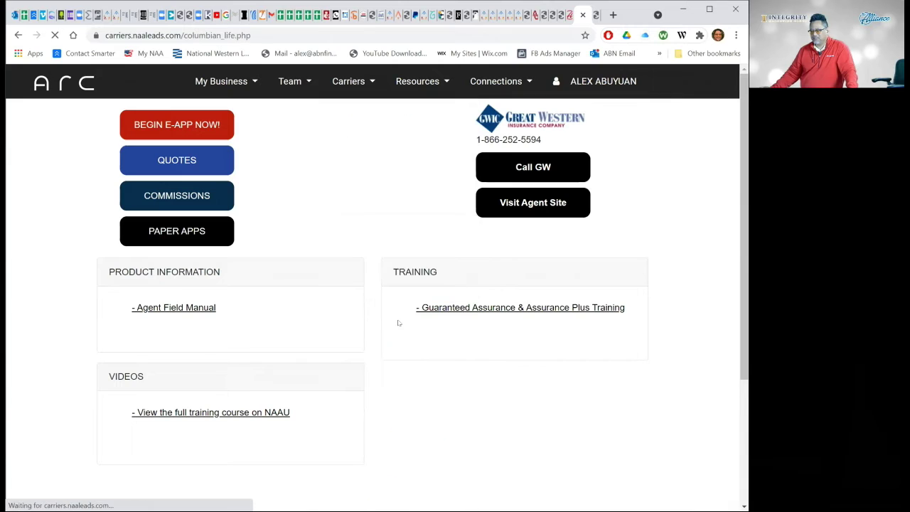
scroll(646, 315, "down", 3)
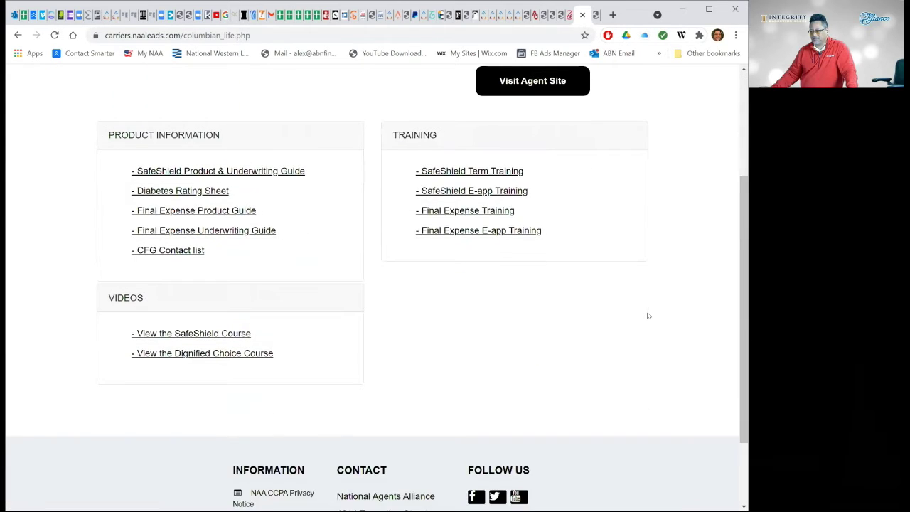
scroll(645, 315, "up", 1)
scroll(648, 315, "down", 1)
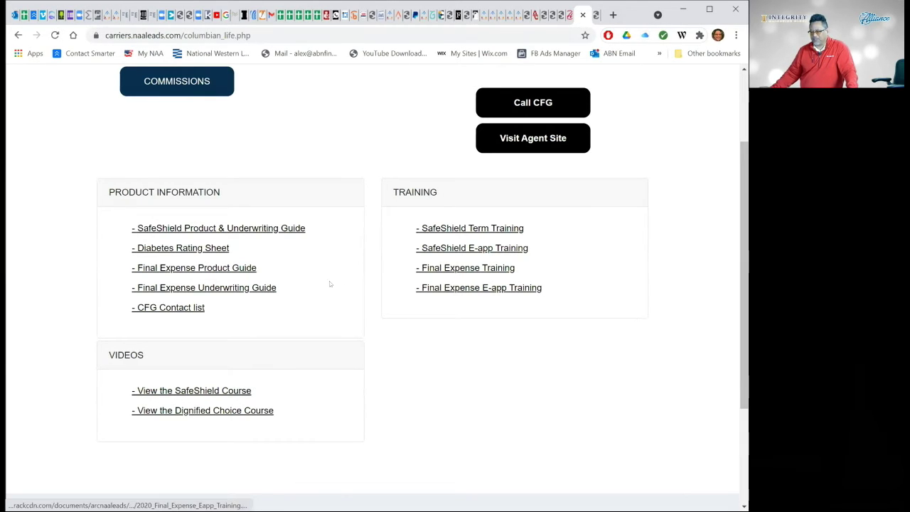
scroll(425, 268, "up", 1)
scroll(425, 268, "up", 1)
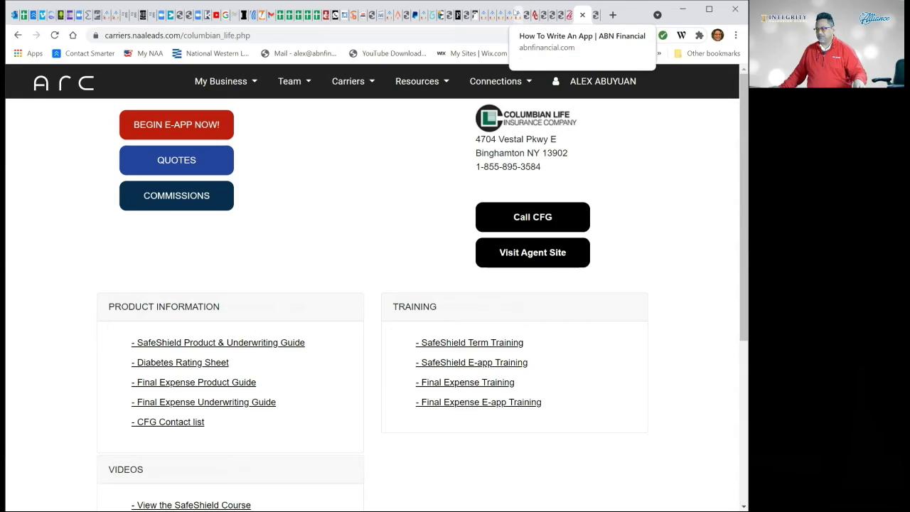
- Scroll the How To Write An App guide through Steps 2–5, then move to the Alliance Quoting tab
left_click(516, 15)
scroll(623, 270, "down", 5)
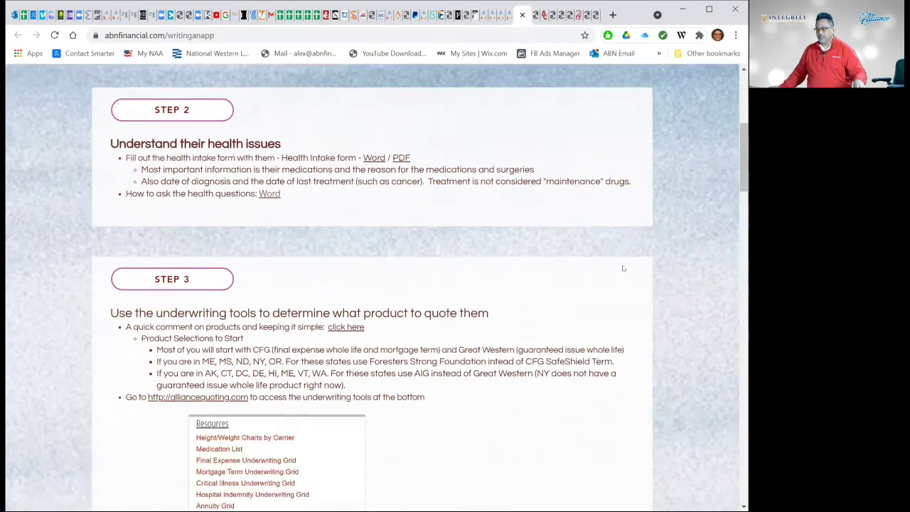
scroll(623, 270, "down", 2)
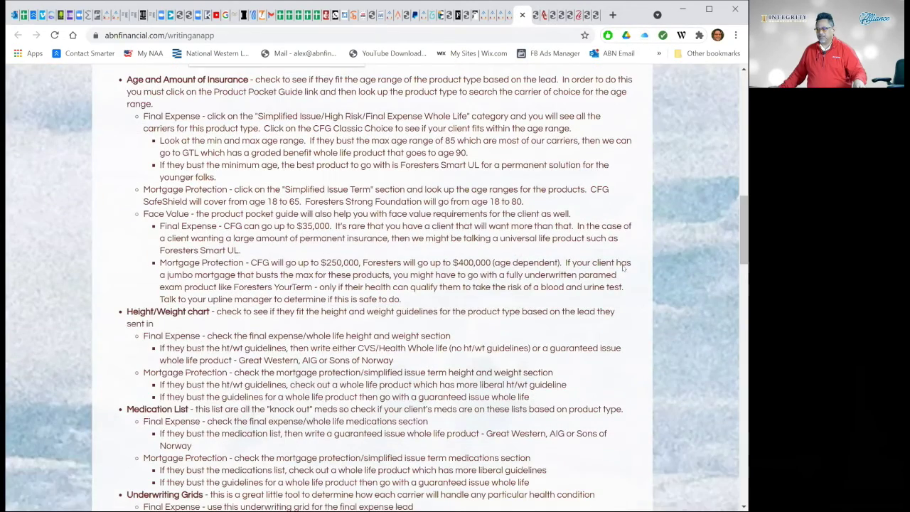
scroll(623, 270, "up", 3)
scroll(624, 269, "down", 3)
scroll(623, 268, "down", 10)
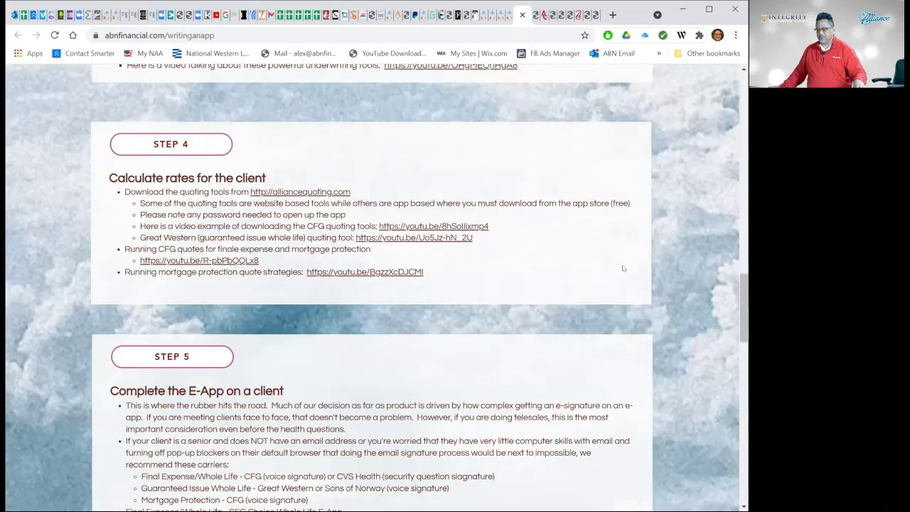
scroll(623, 268, "up", 2)
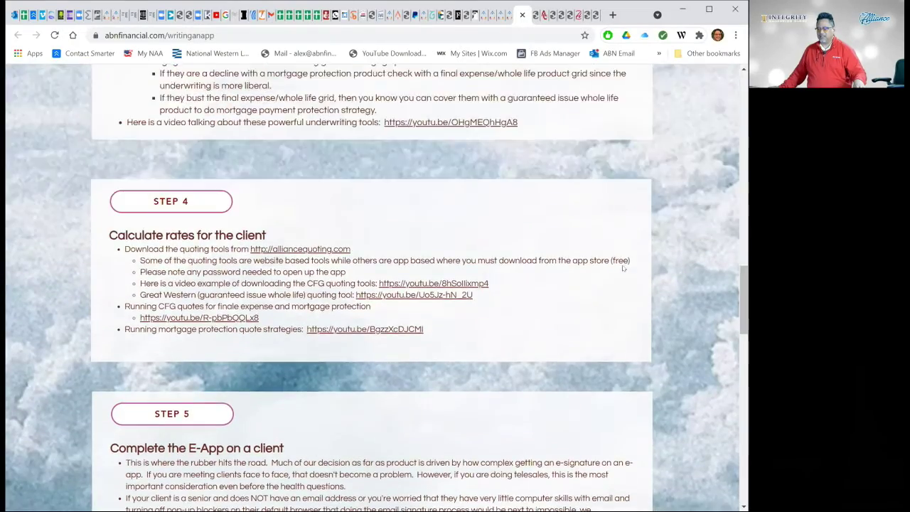
scroll(623, 268, "down", 1)
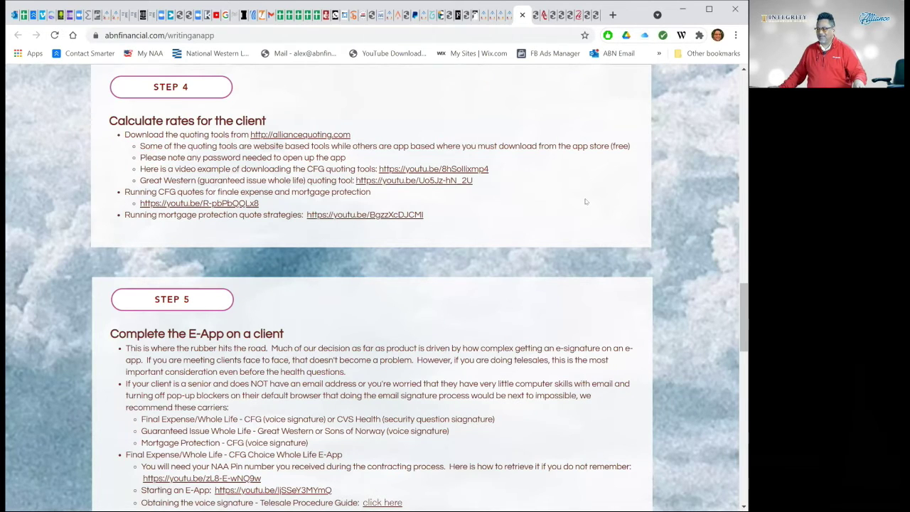
left_click(544, 14)
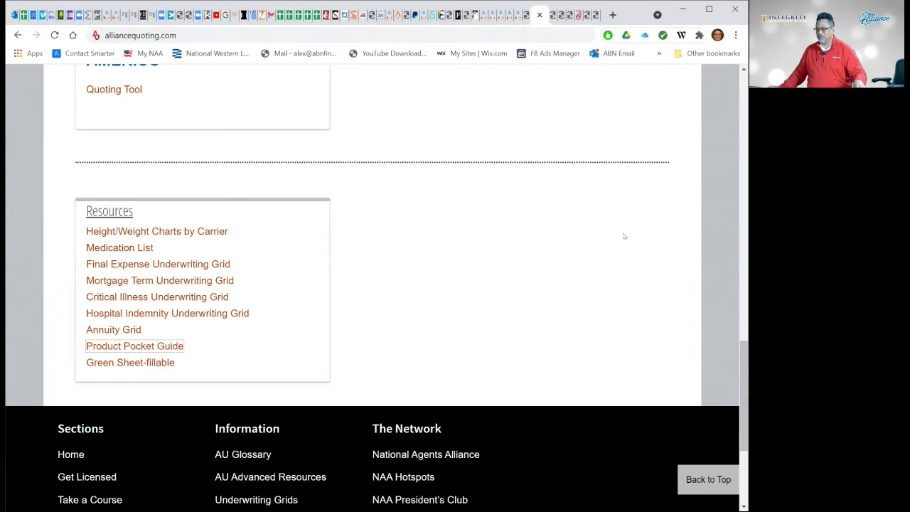
- Scroll up the alliancequoting.com page to its Resources list
scroll(624, 237, "up", 10)
scroll(624, 236, "up", 3)
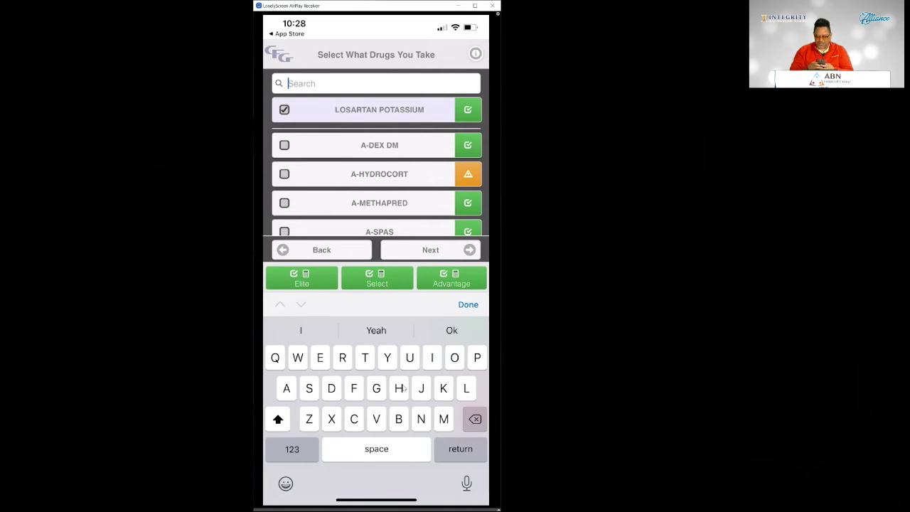
- Search the drug list for 'Metformim' and check METFORMIN HCL
type("Me")
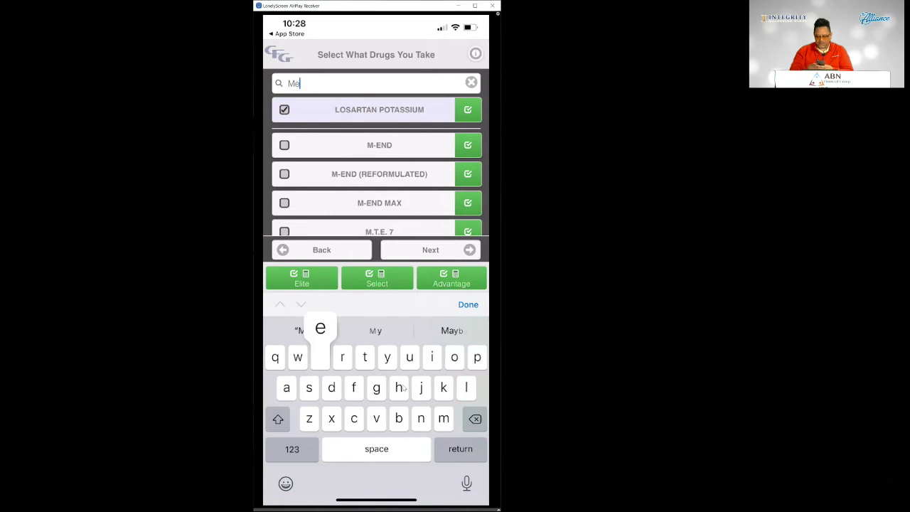
type("tformim")
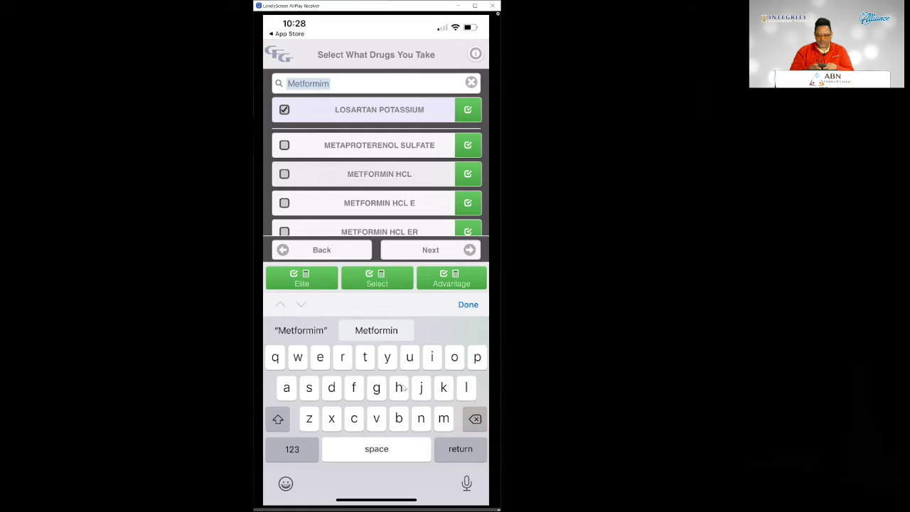
left_click(284, 173)
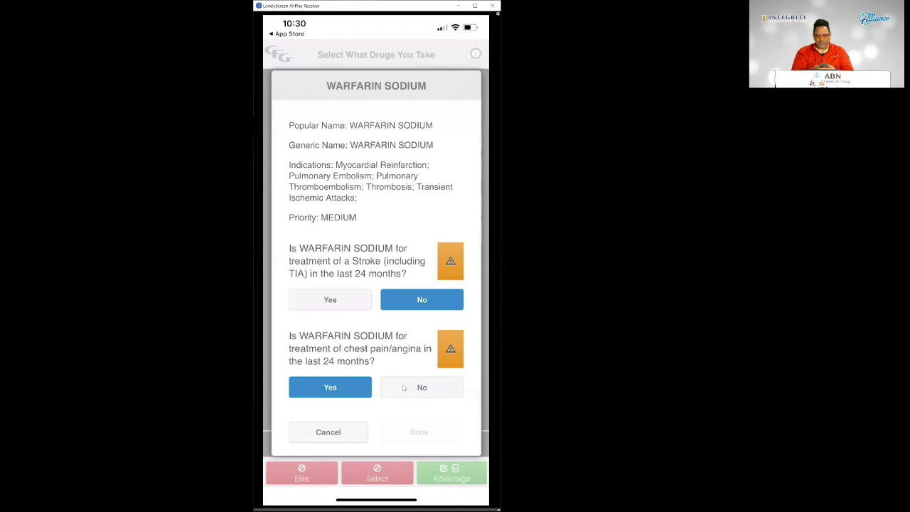
- Answer No to Warfarin's chest-pain question to reach the $25,000, 30-year, $6.17 monthly quote
left_click(403, 388)
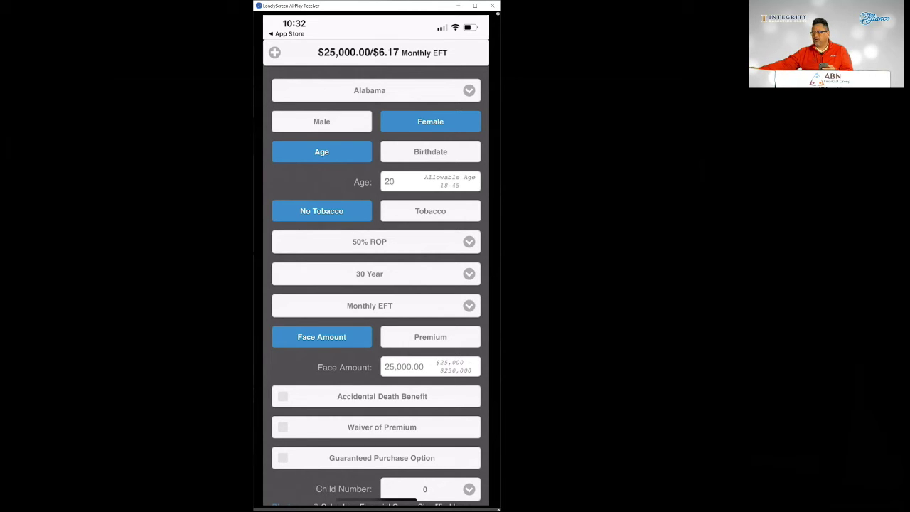
- Switch the quote to Non ROP with a 15-year term
left_click(419, 239)
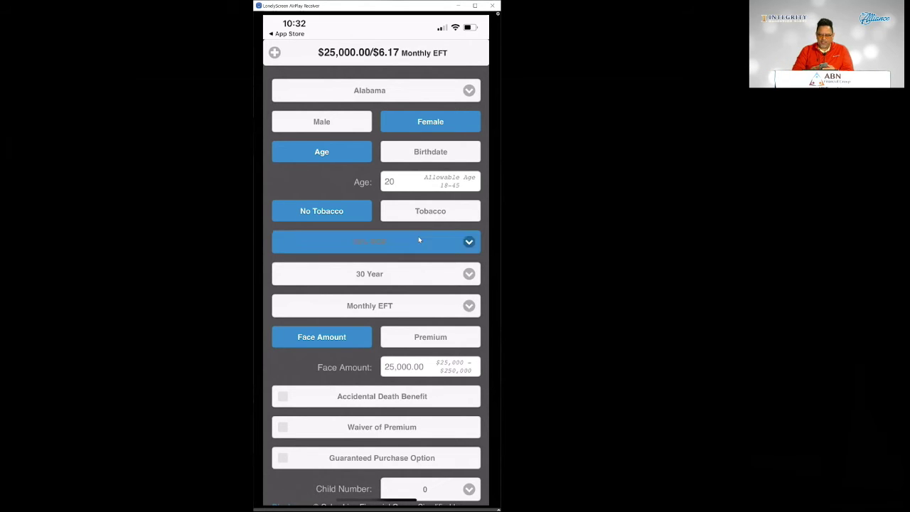
scroll(378, 447, "up", 1)
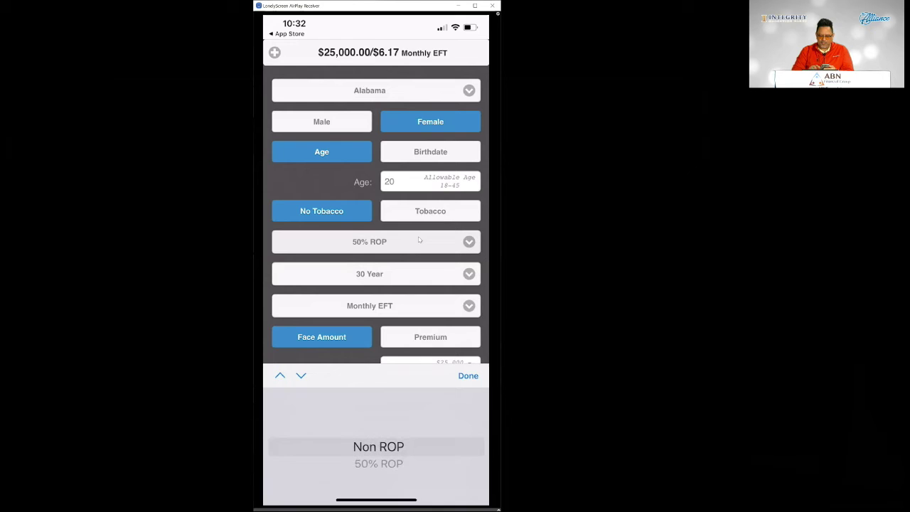
left_click(468, 375)
left_click(419, 274)
scroll(378, 447, "up", 2)
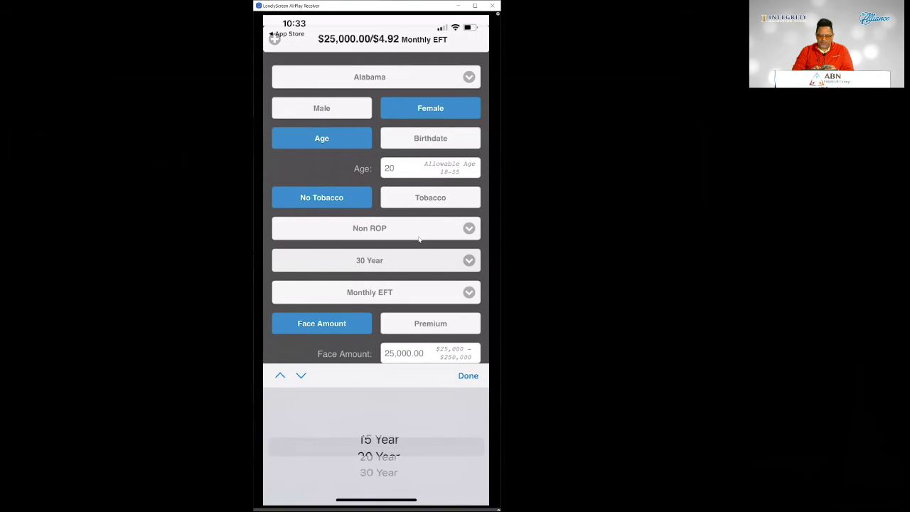
left_click(468, 375)
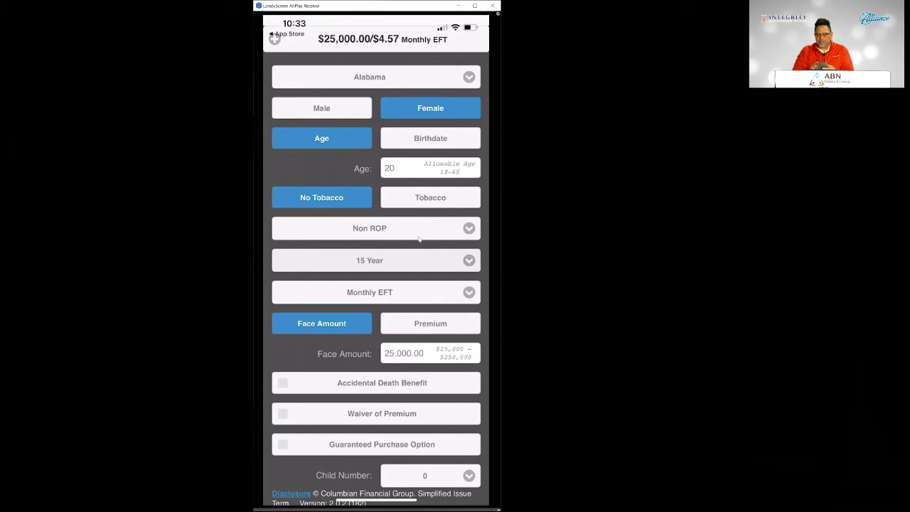
- Change the insured's age from 20 to 60
left_click(398, 168)
key("BackSpace")
key("BackSpace")
type("60")
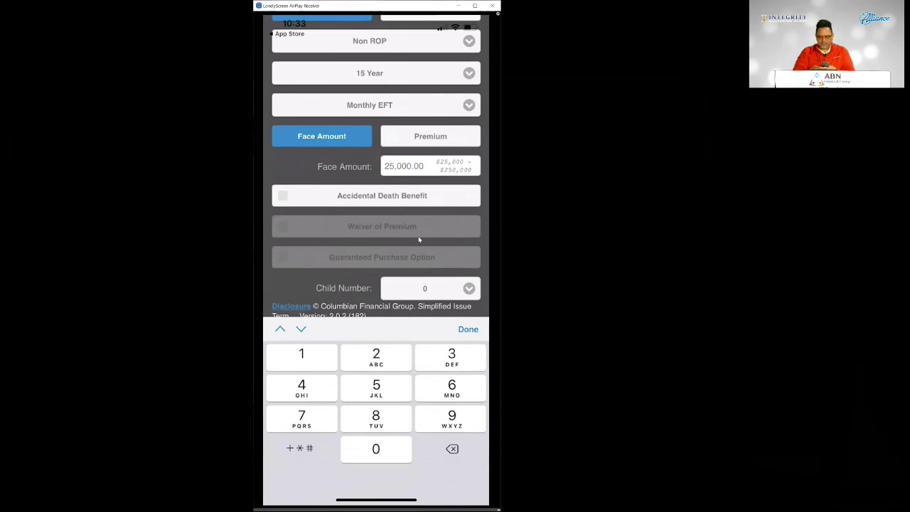
type("0")
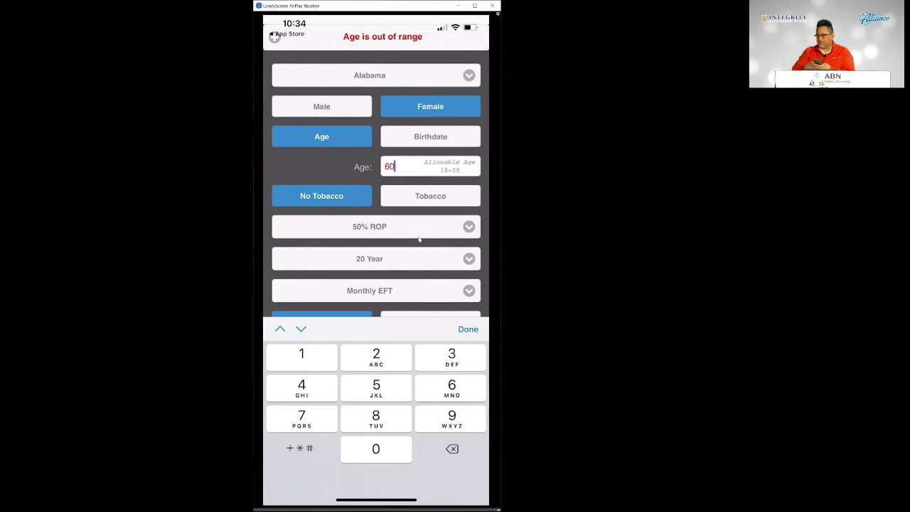
- Replace the age of 60 with 55 and confirm it
key("BackSpace")
key("BackSpace")
type("55")
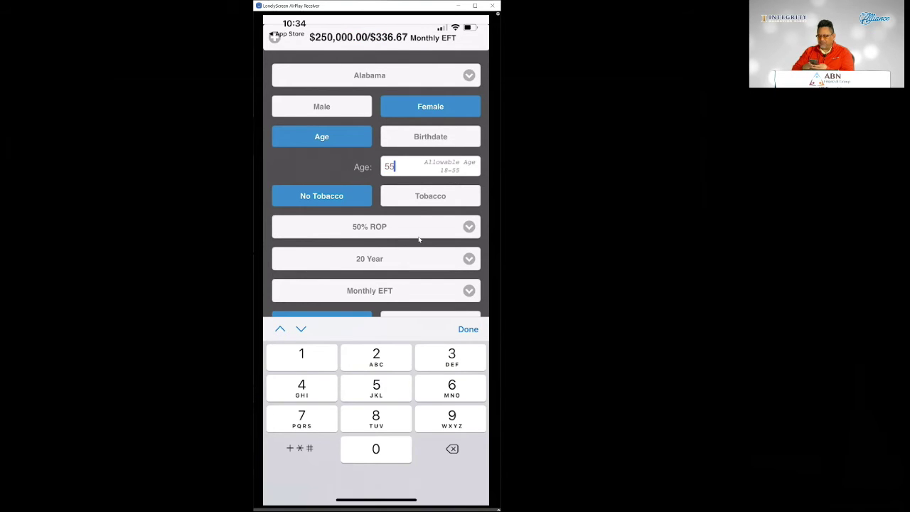
key("Return")
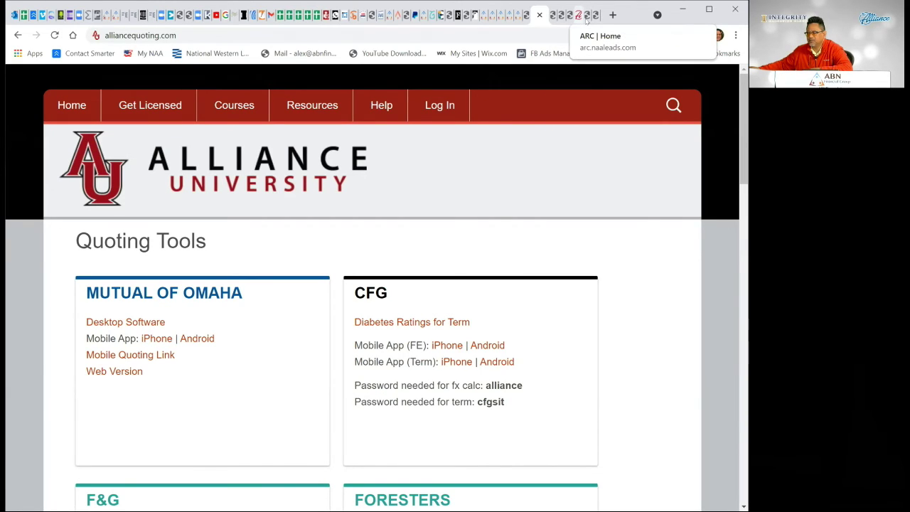
- Go from the ARC tab via Carriers to Great Western's page and open its QUOTES tool
left_click(584, 17)
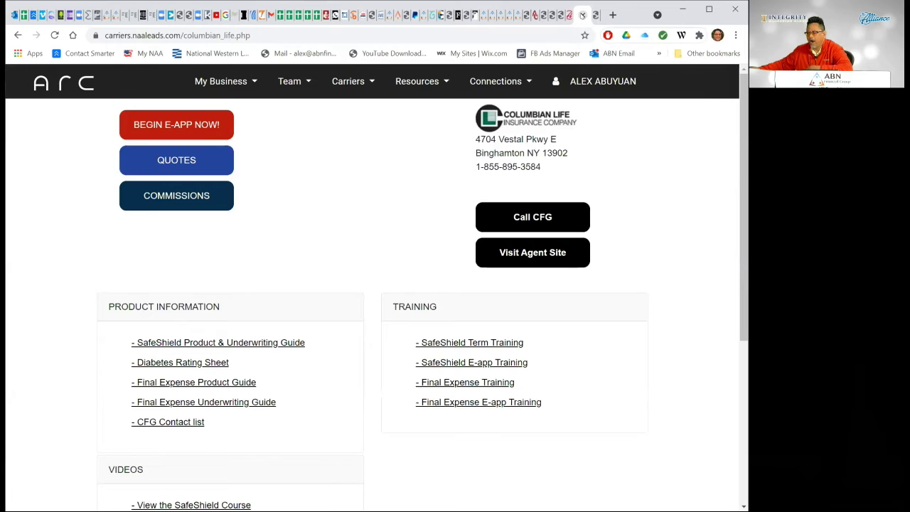
left_click(350, 82)
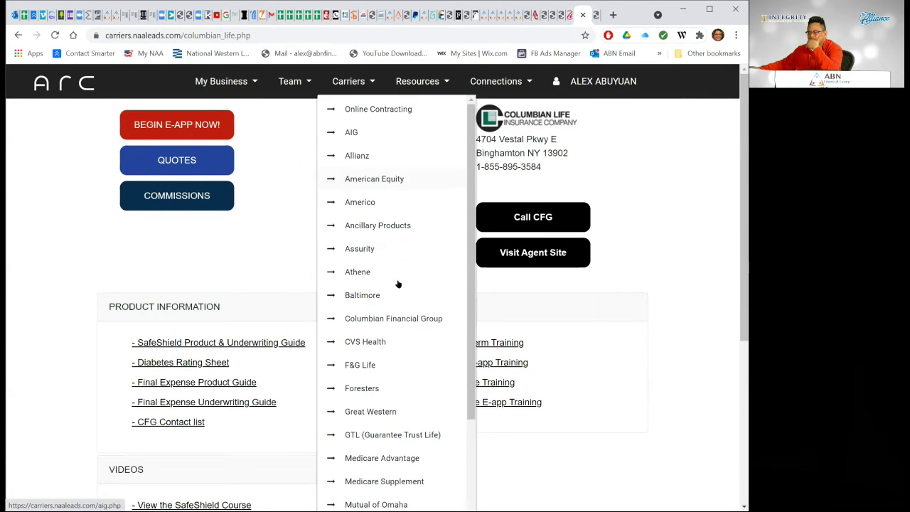
left_click(369, 411)
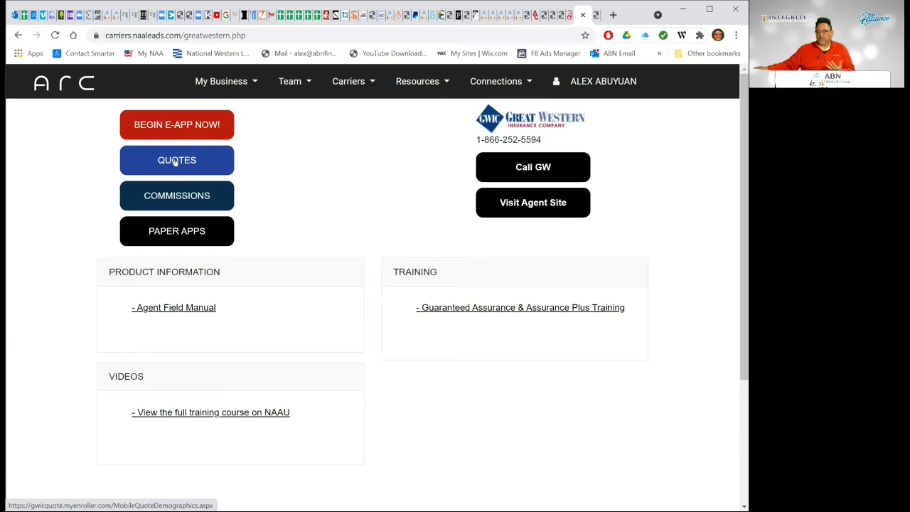
left_click(175, 162)
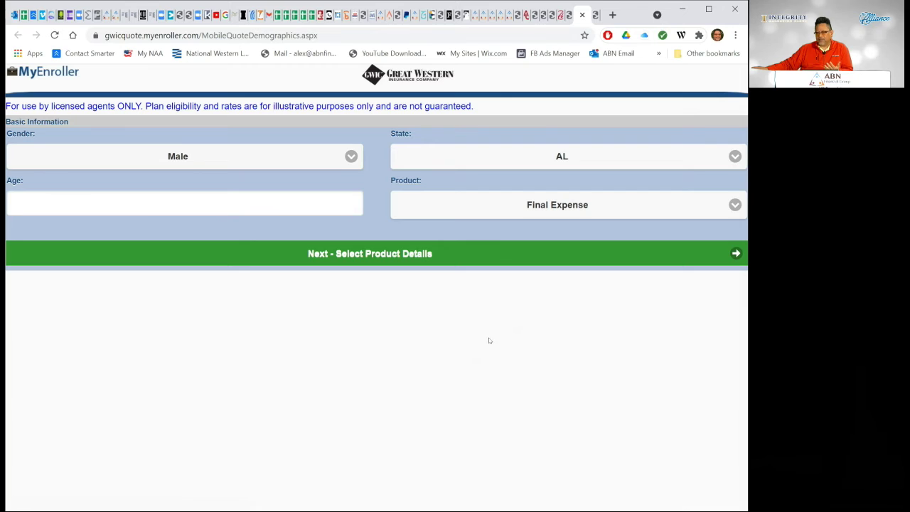
- Select the Age field on the MyEnroller Basic Information form
left_click(176, 194)
- Enter age 60, state OH and product Final Expense, then continue to product details
type("6")
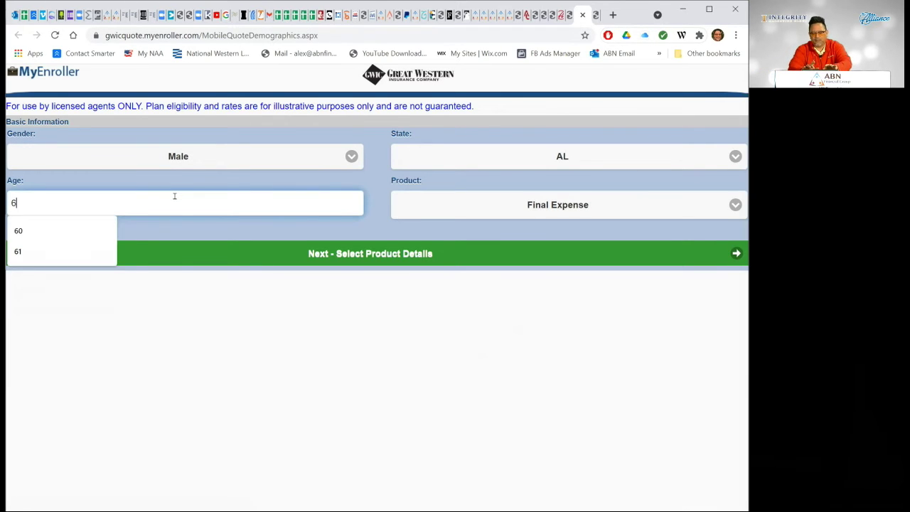
type("0")
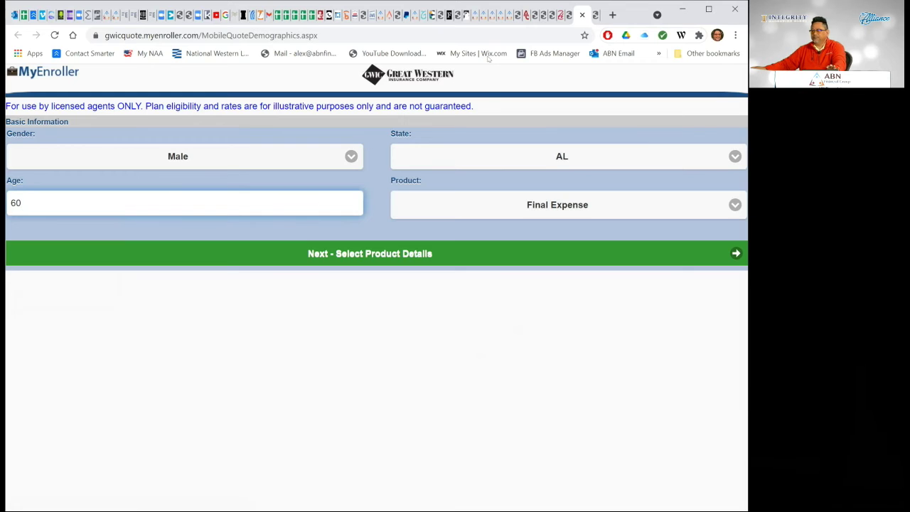
left_click(569, 156)
scroll(593, 384, "down", 5)
scroll(594, 384, "down", 2)
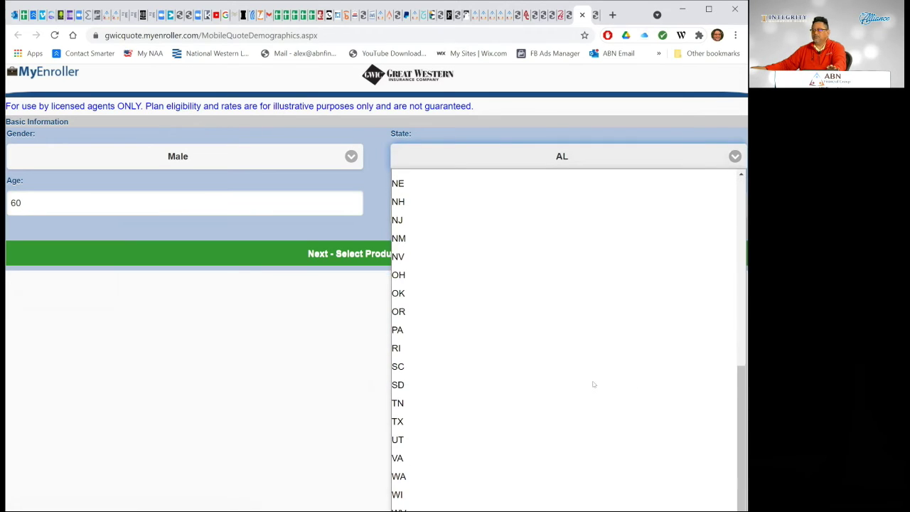
left_click(492, 278)
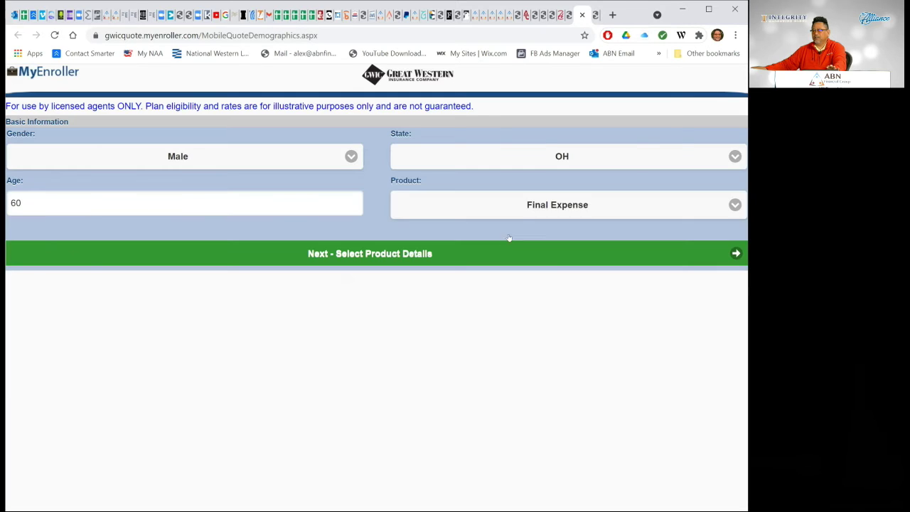
left_click(527, 205)
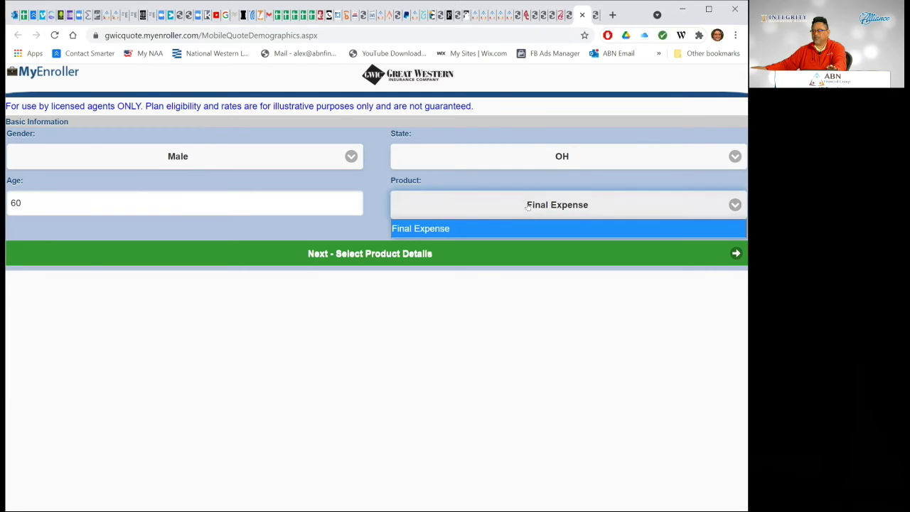
left_click(453, 229)
left_click(442, 254)
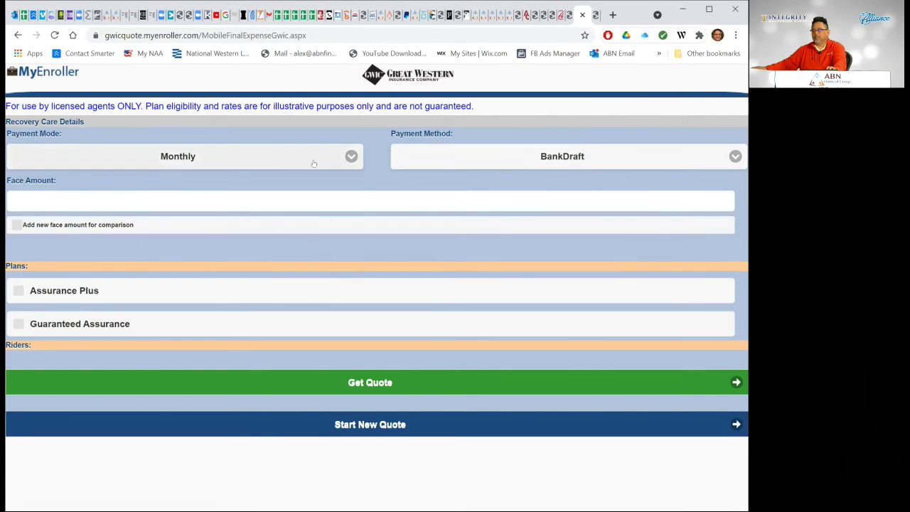
- Keep Monthly payment mode and BankDraft payment method, and enter a 25000 face amount
left_click(283, 158)
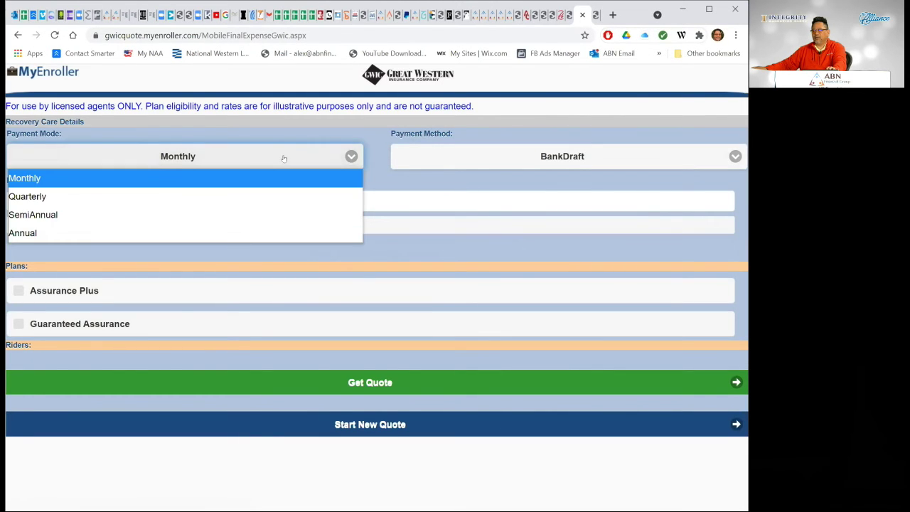
left_click(284, 158)
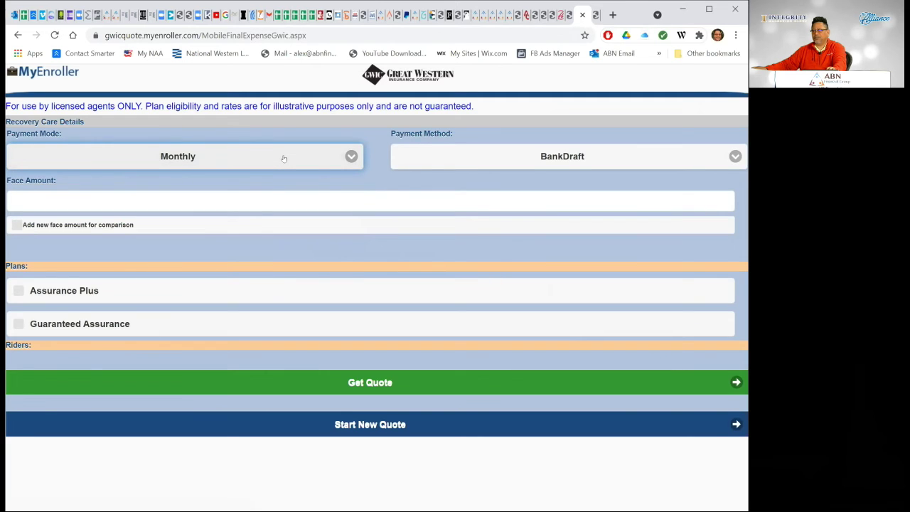
left_click(515, 155)
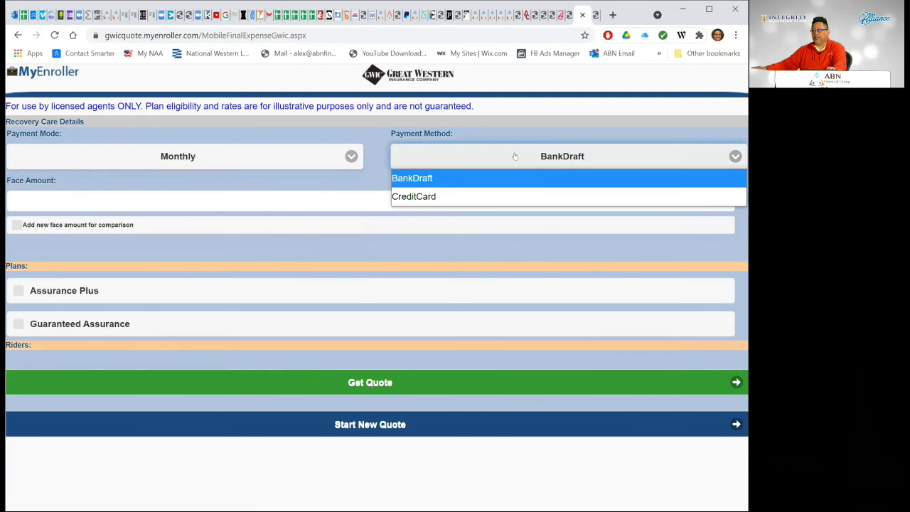
left_click(515, 156)
left_click(132, 192)
type("25000")
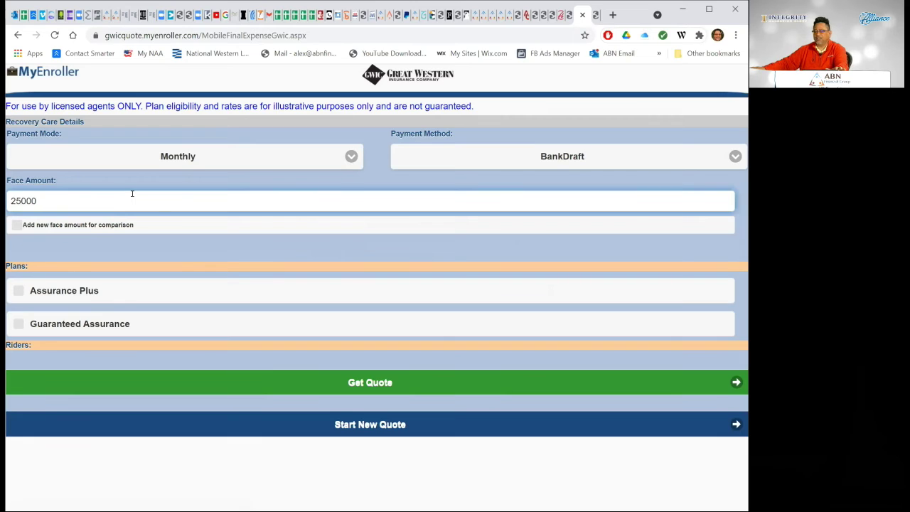
key("Tab")
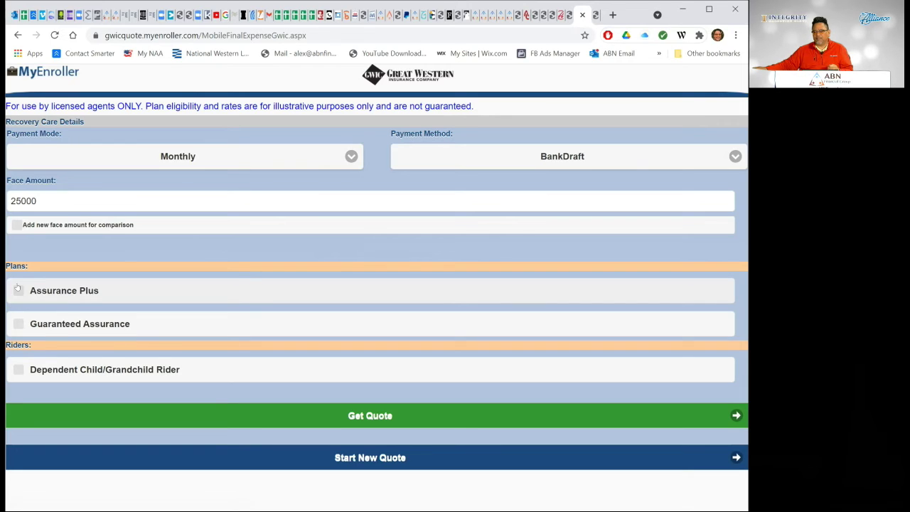
- Tick Guaranteed Assurance and get the quote, showing a $184.16 premium
left_click(18, 324)
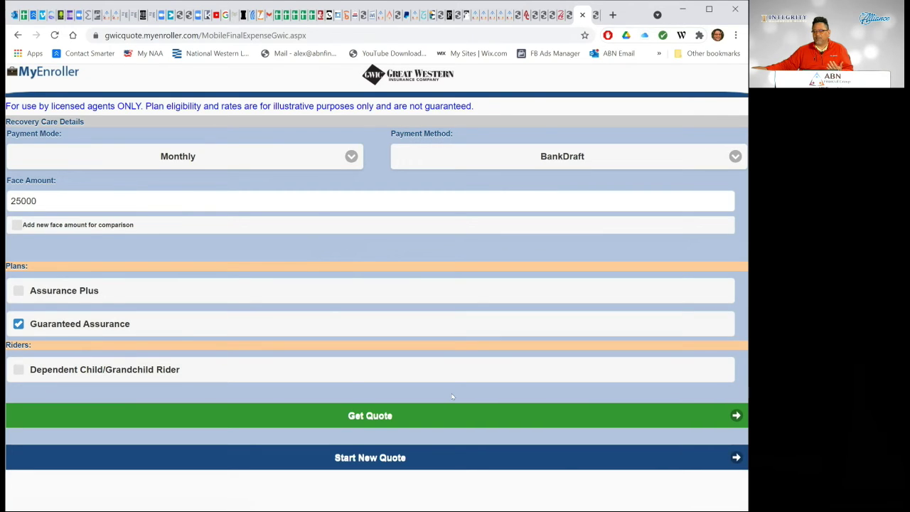
left_click(374, 415)
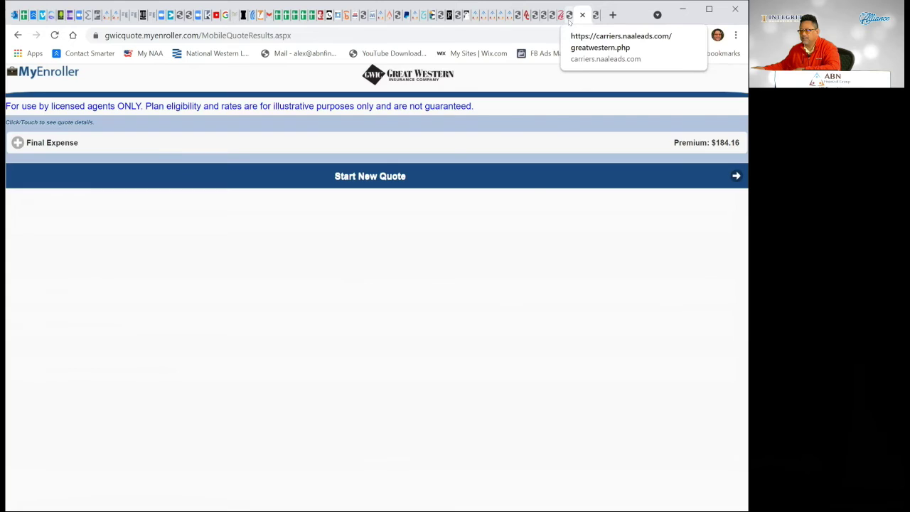
- Switch to the carriers.naaleads.com greatwestern.php tab
left_click(569, 20)
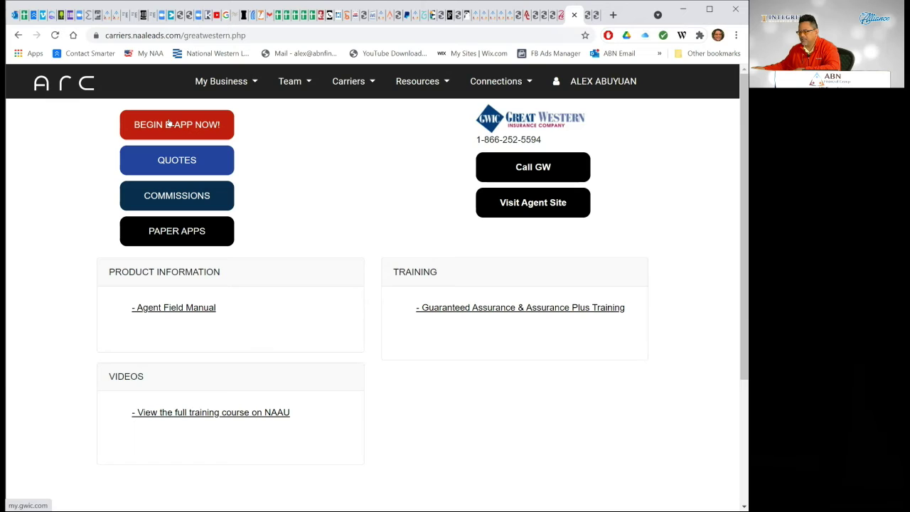
- Start a Great Western e-app, view the registration form, then return to the prefilled GWIC Login page
left_click(171, 123)
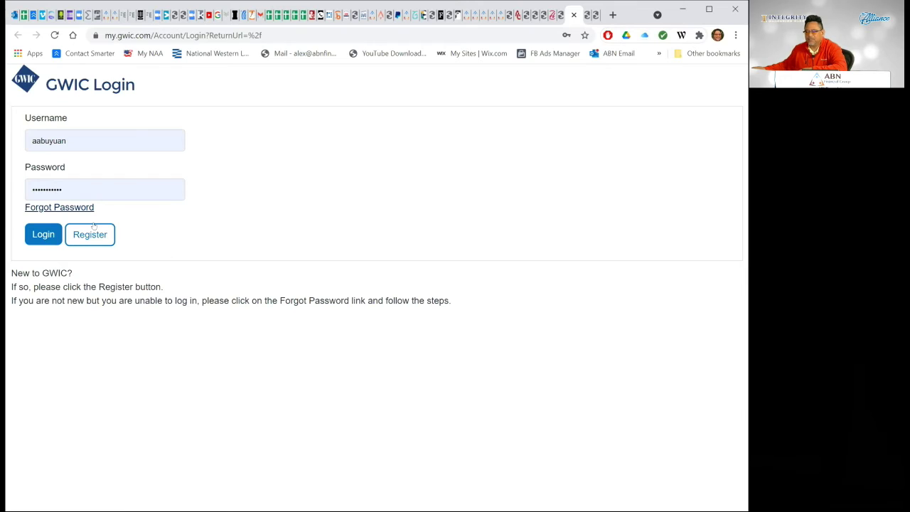
left_click(89, 236)
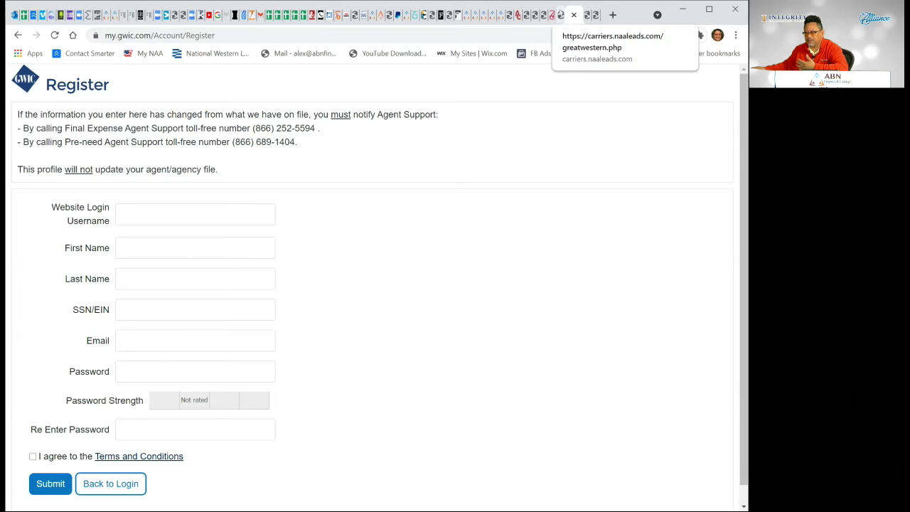
left_click(563, 14)
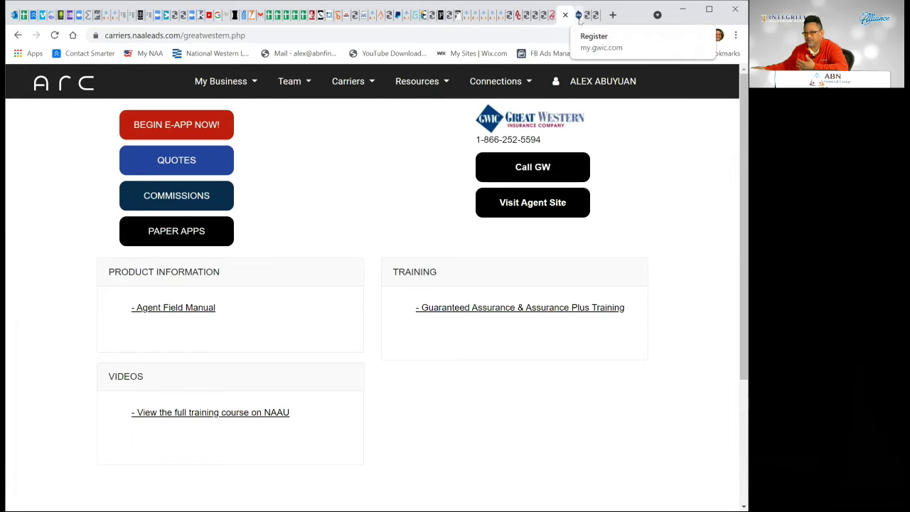
left_click(579, 17)
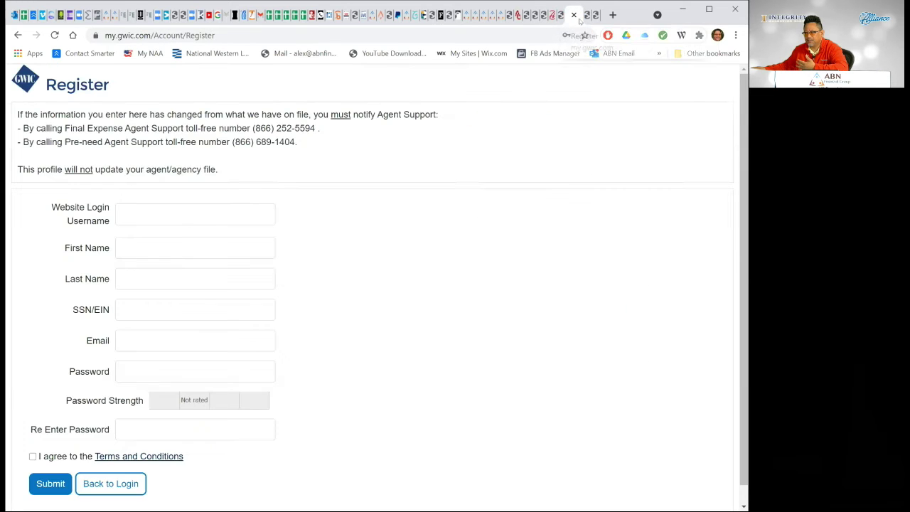
left_click(17, 36)
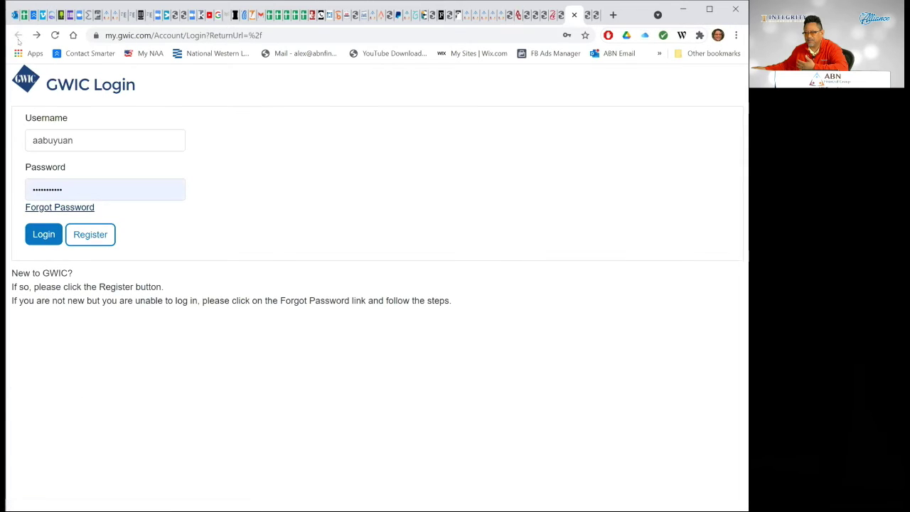
- Log in to the Great Western agent portal and choose the MyEnroller: Final Expense tile
left_click(40, 236)
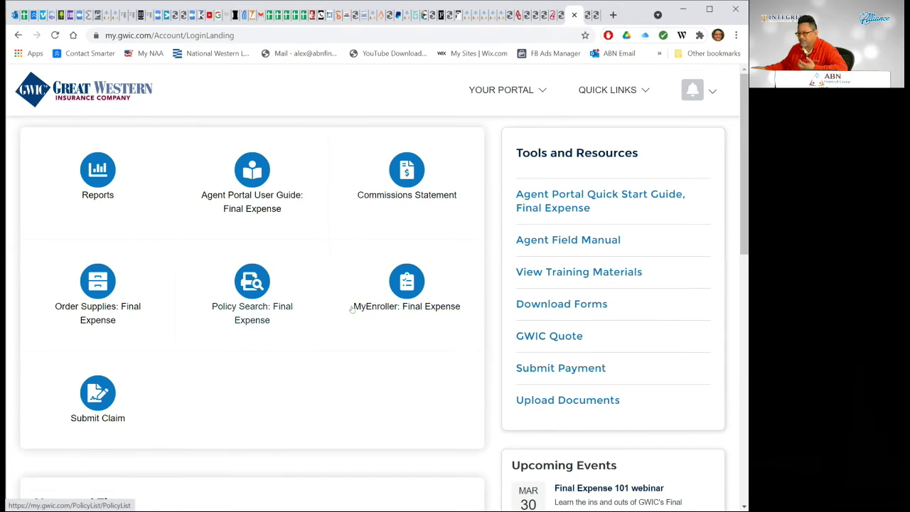
left_click(400, 285)
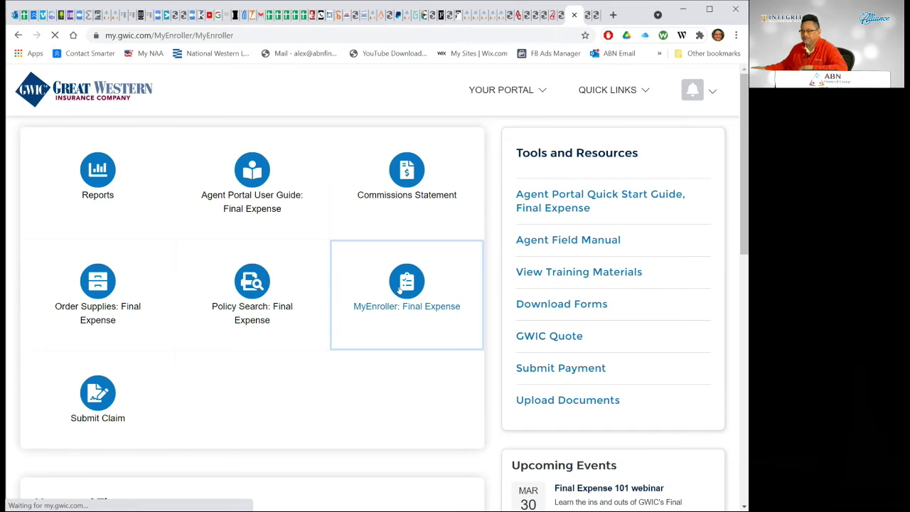
- Scroll down the MyEnroller page to review its desktop and iPad Install buttons
scroll(38, 360, "down", 1)
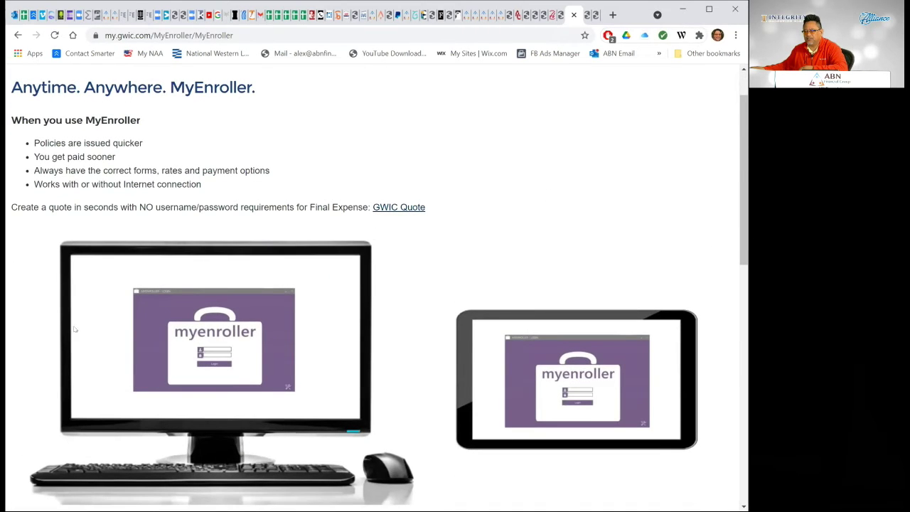
scroll(72, 331, "down", 3)
scroll(73, 329, "down", 3)
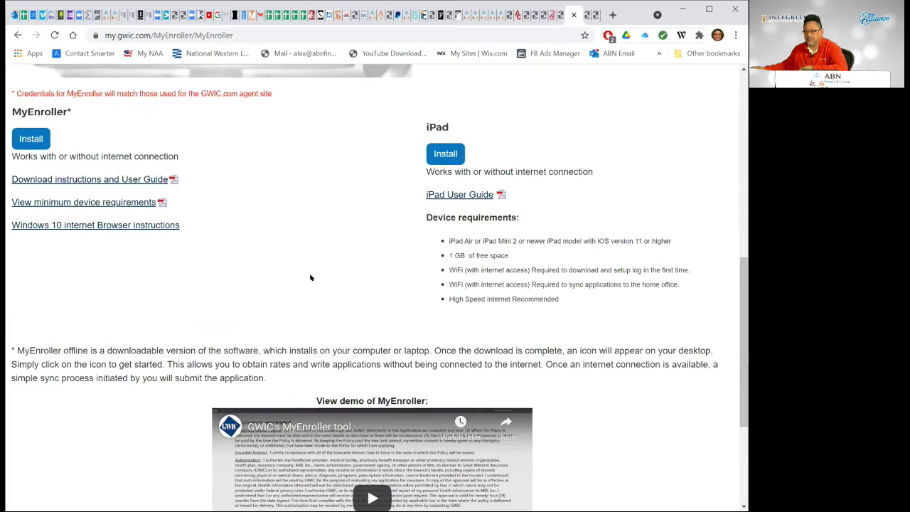
scroll(311, 276, "up", 6)
scroll(310, 276, "down", 2)
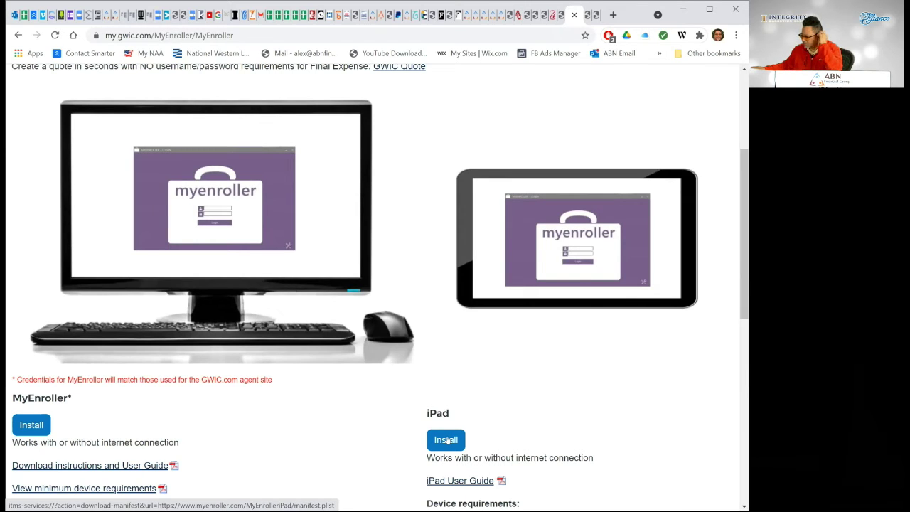
scroll(593, 403, "down", 1)
scroll(592, 403, "down", 2)
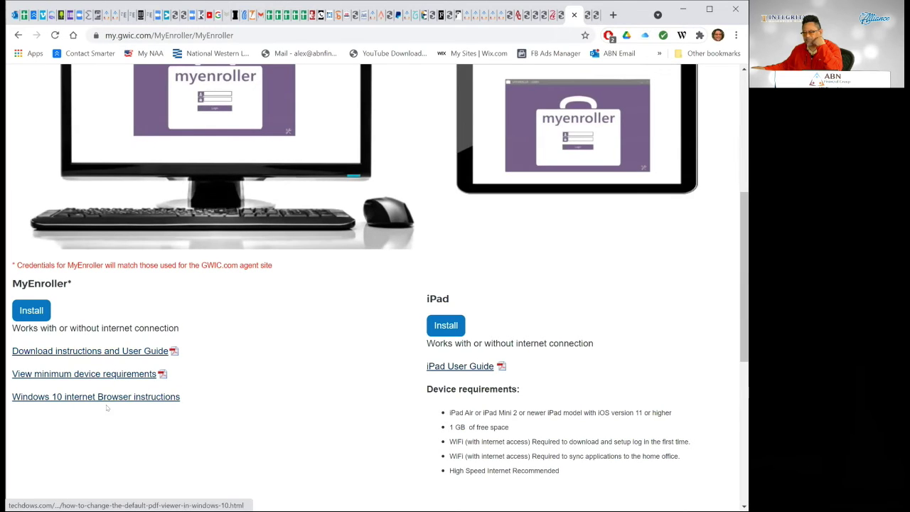
- Look over the iPad device requirements and demo video, then return to the page top
scroll(620, 437, "up", 5)
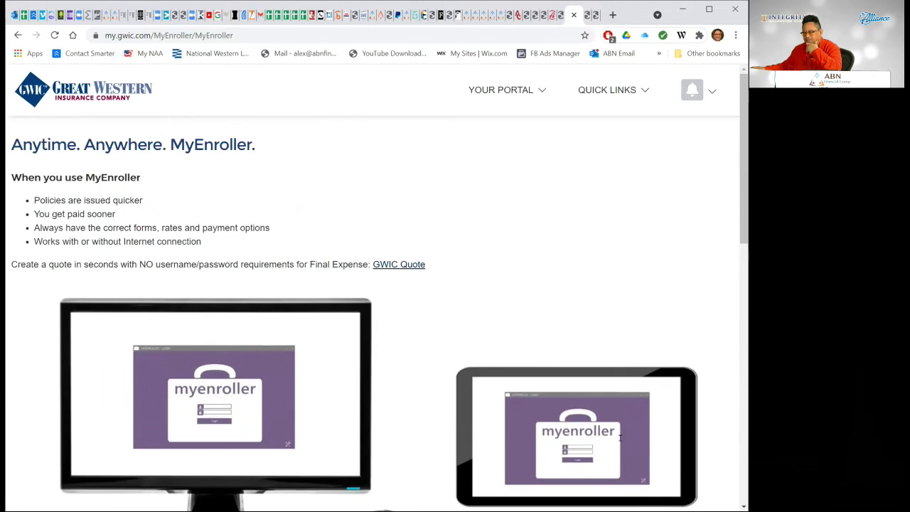
scroll(622, 444, "down", 6)
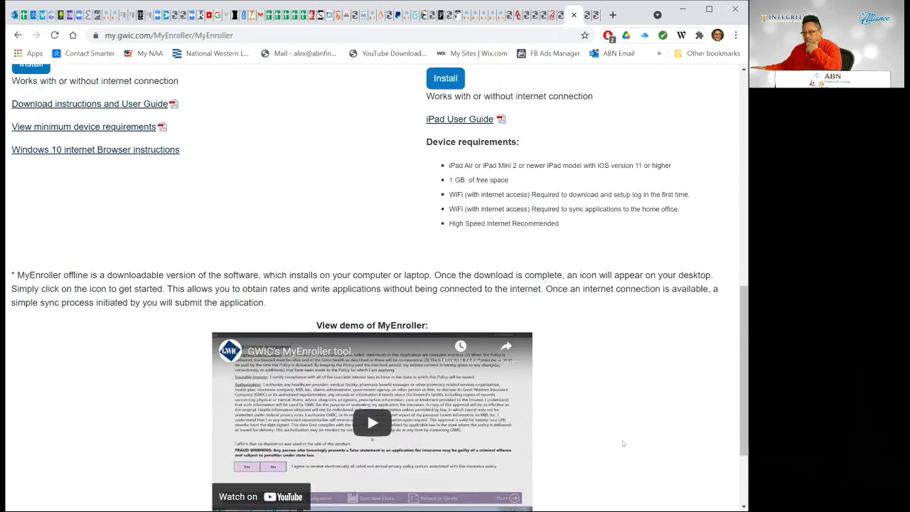
scroll(620, 437, "up", 6)
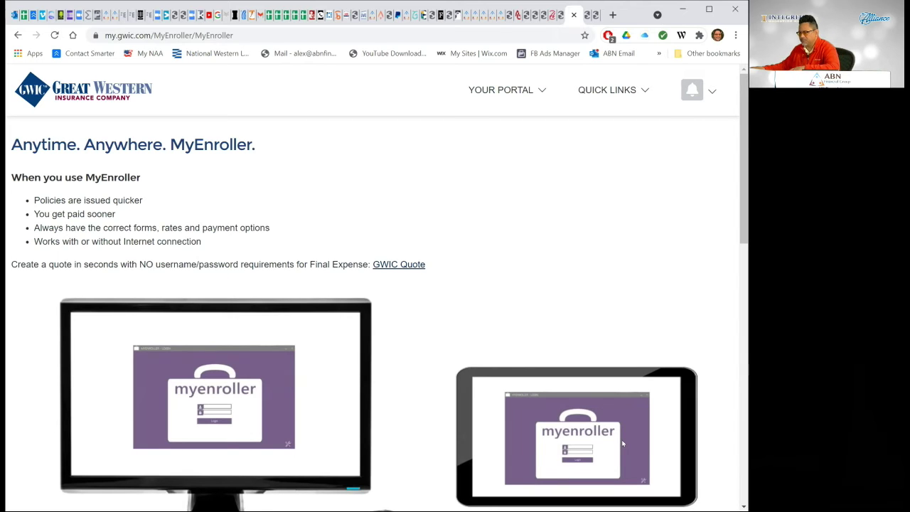
scroll(622, 440, "down", 2)
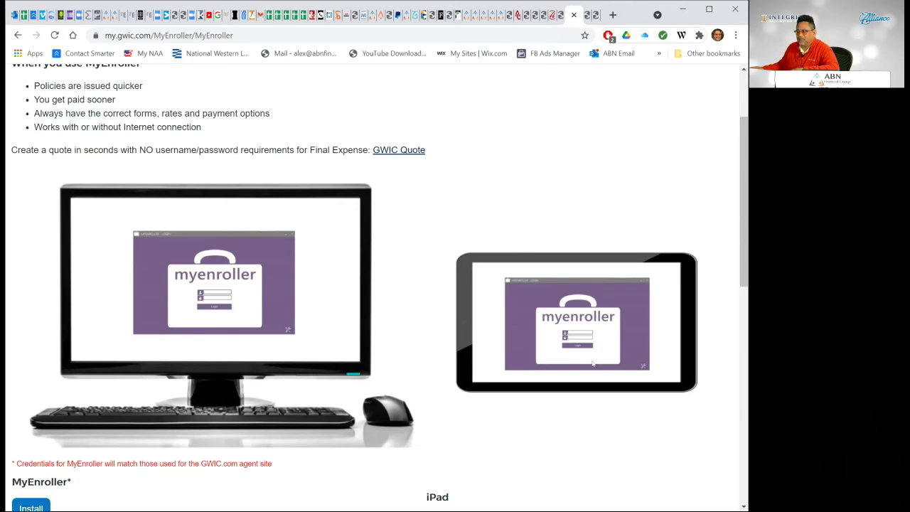
scroll(605, 358, "down", 2)
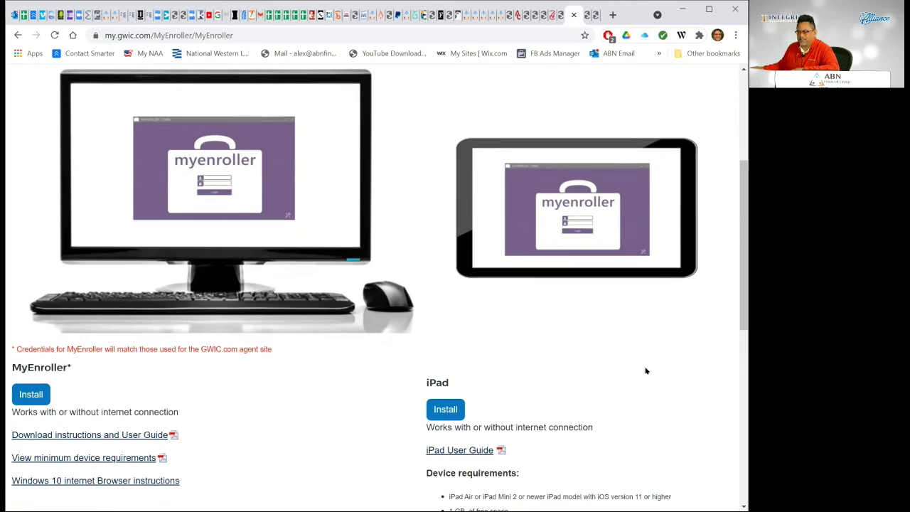
scroll(645, 371, "up", 1)
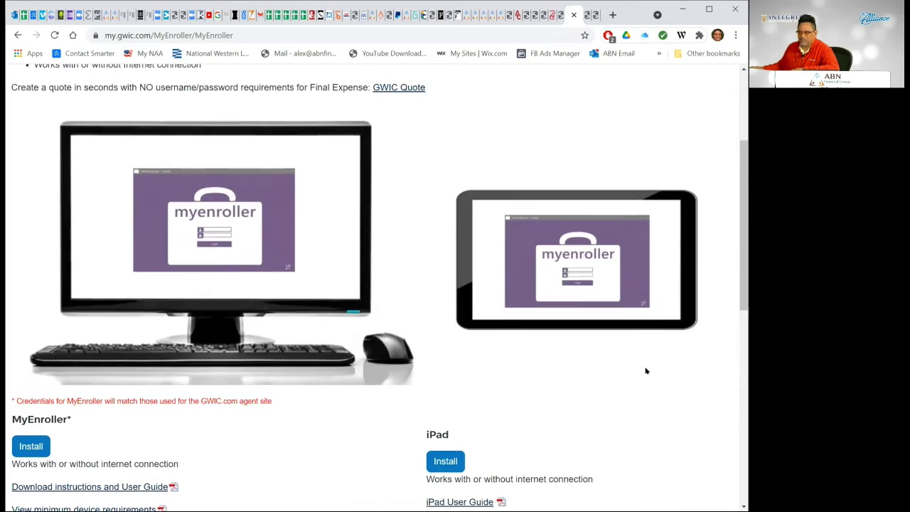
scroll(646, 371, "up", 3)
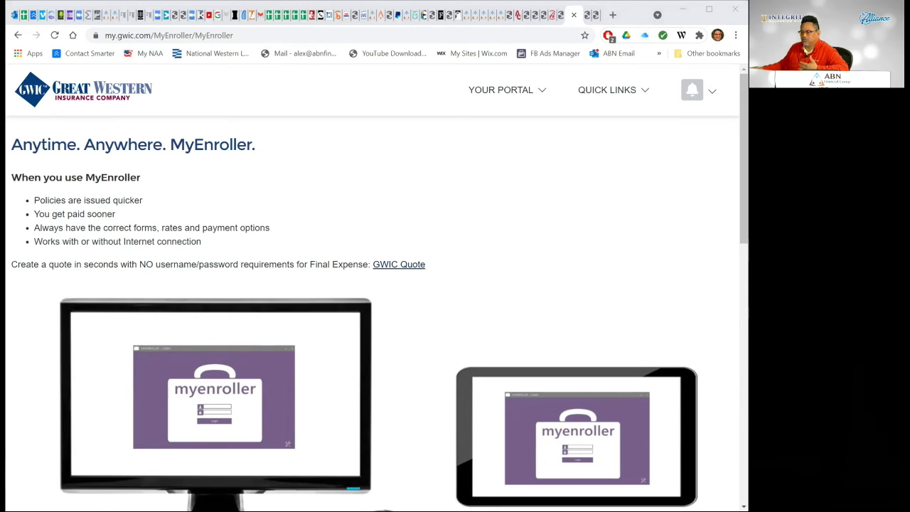
left_click(240, 261)
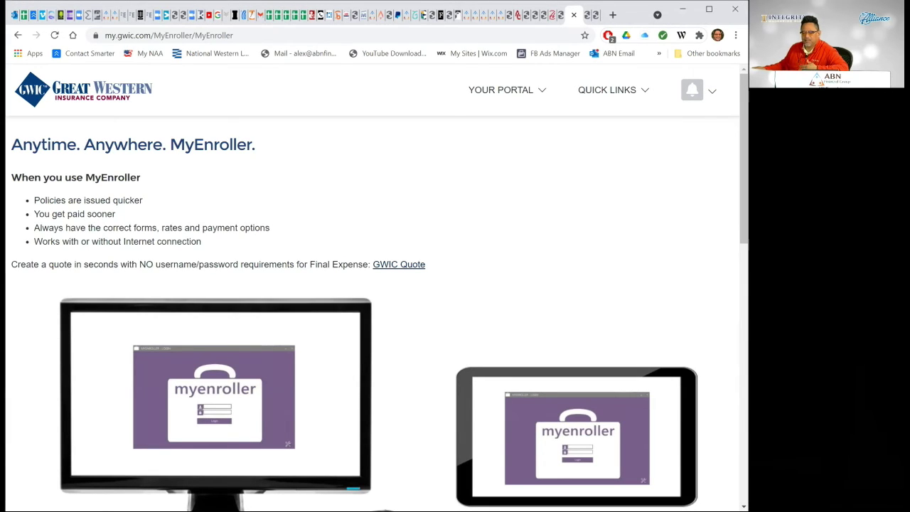
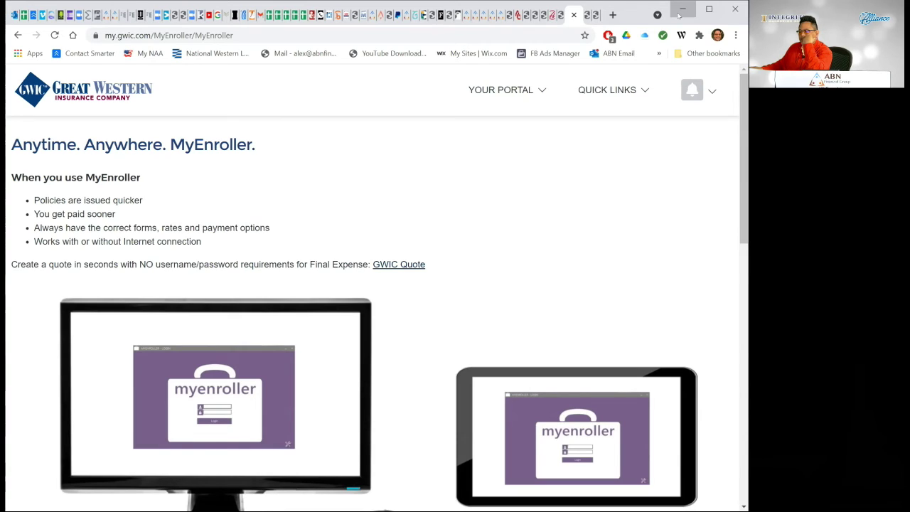
- Minimize Chrome to reveal the MyEnroller login window and attempt a login
left_click(680, 10)
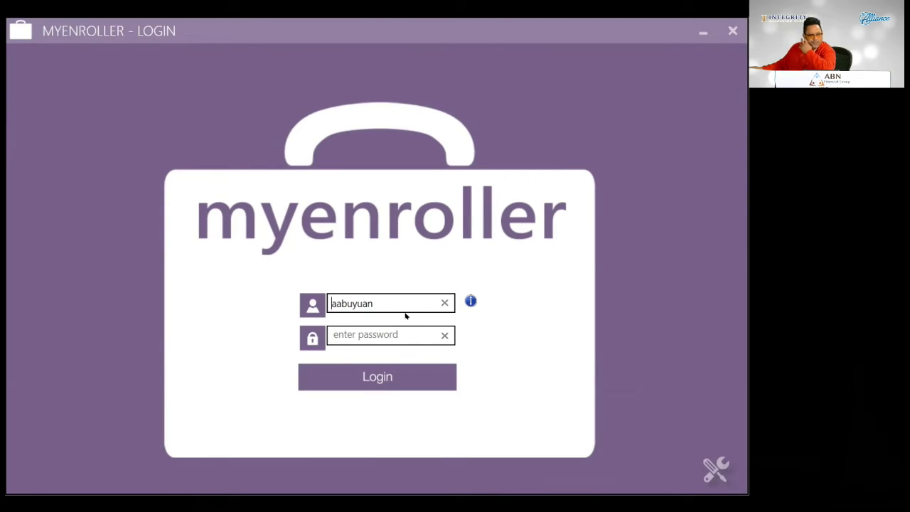
left_click(368, 377)
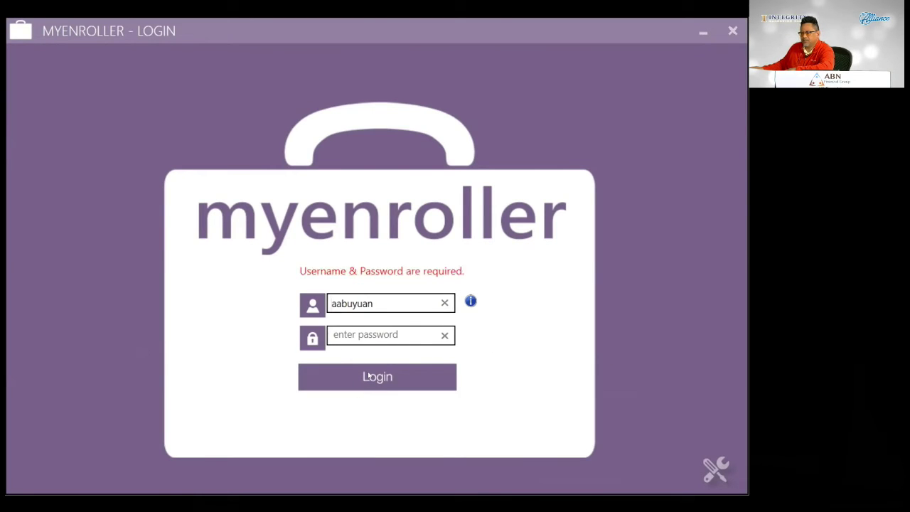
- Enter the account password and sign in to the MyEnroller submissions dashboard
left_click(379, 330)
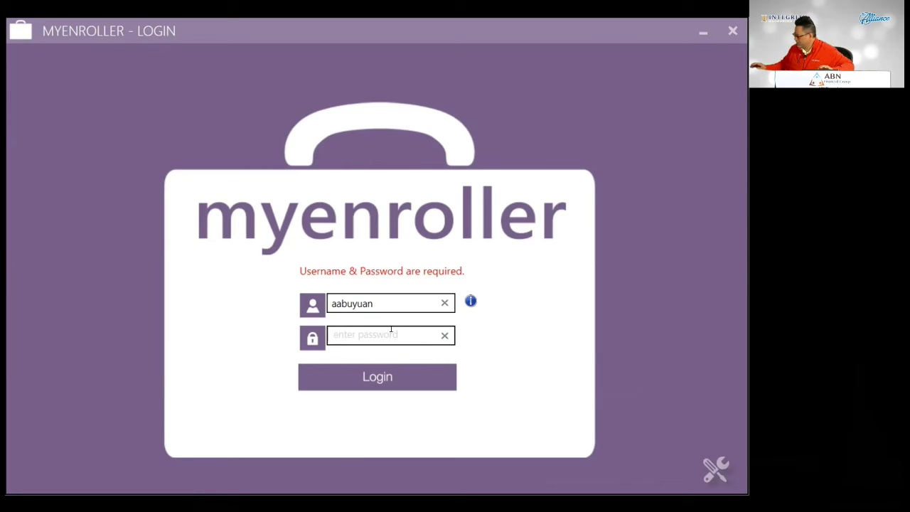
type("•••")
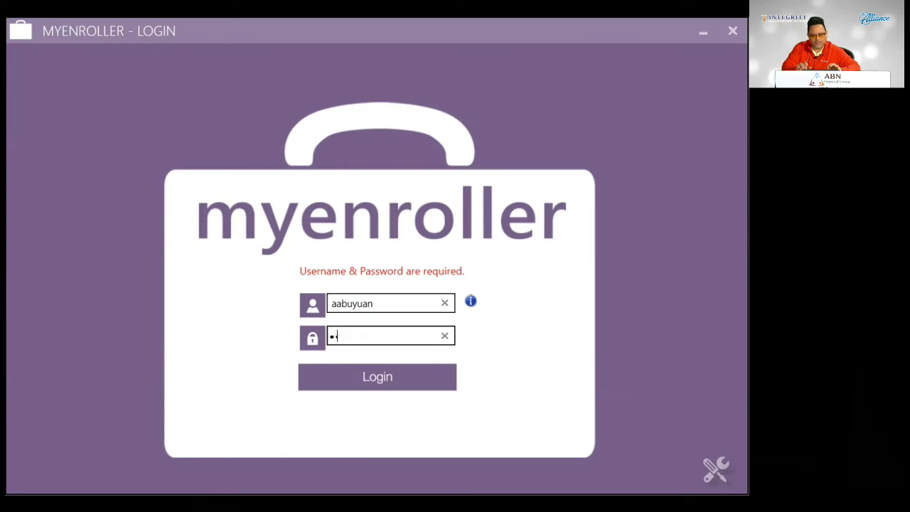
type("••••")
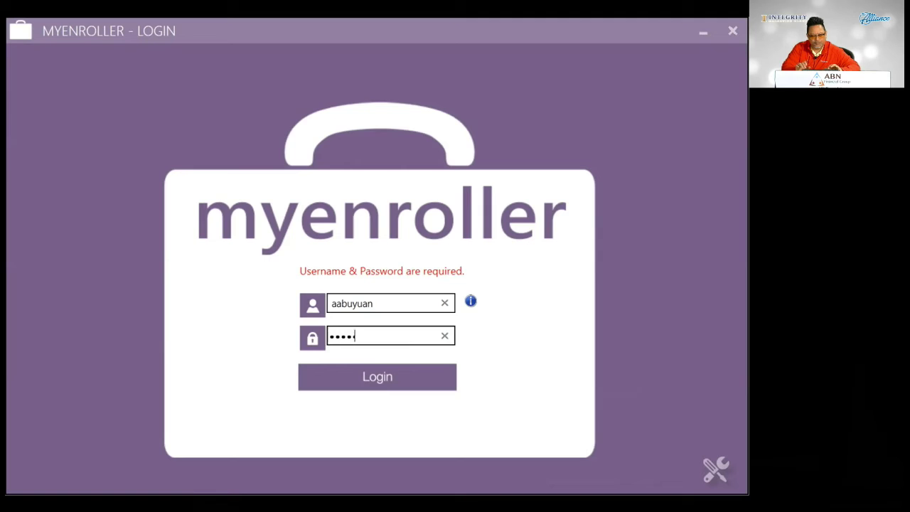
type("•••")
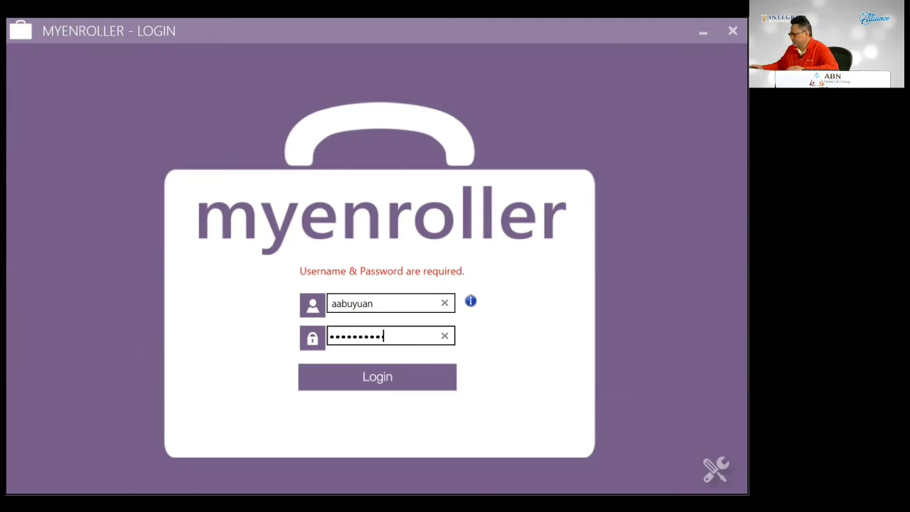
left_click(367, 377)
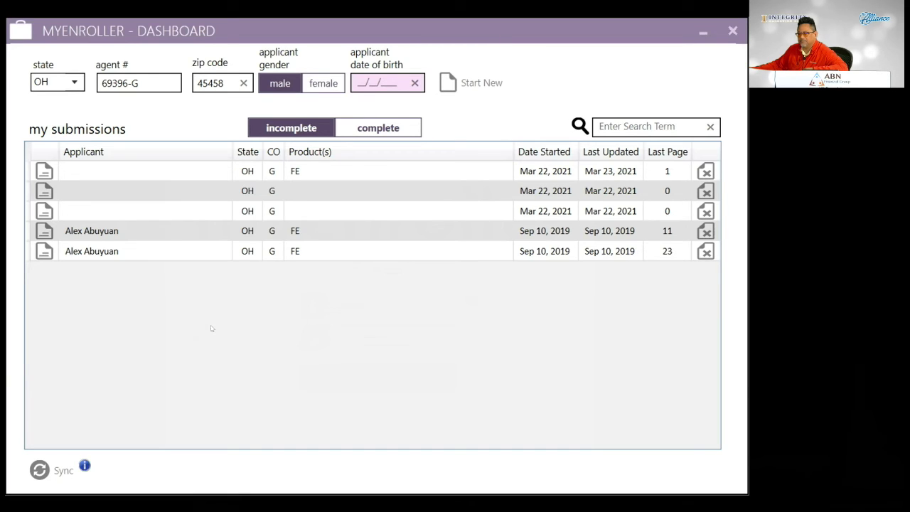
left_click(354, 77)
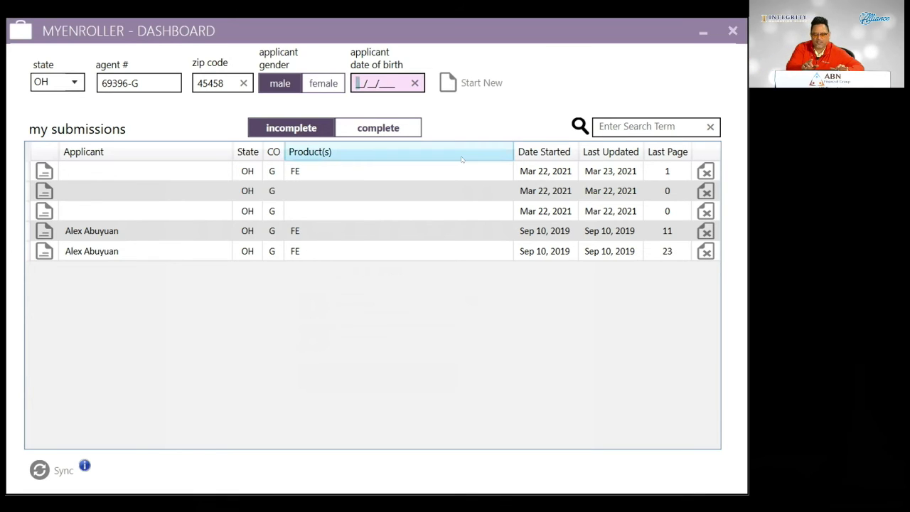
type("10/")
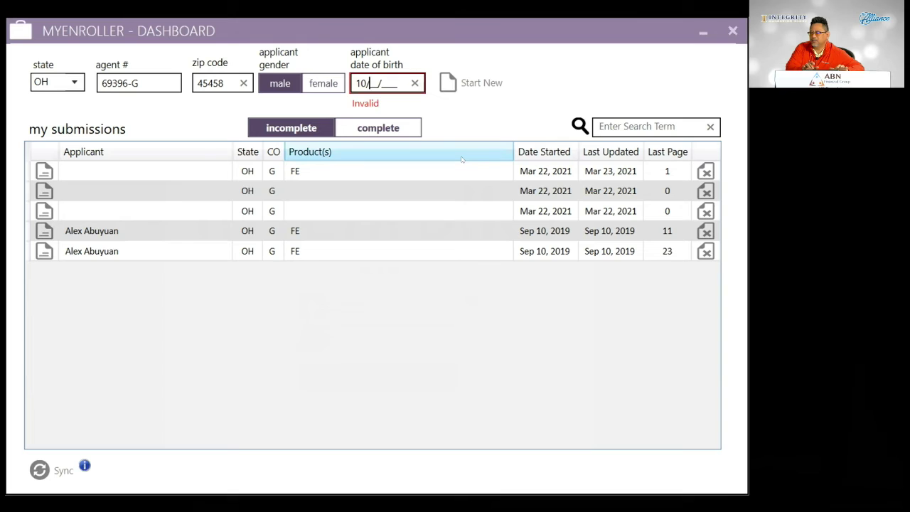
type("26/1960")
key("Tab")
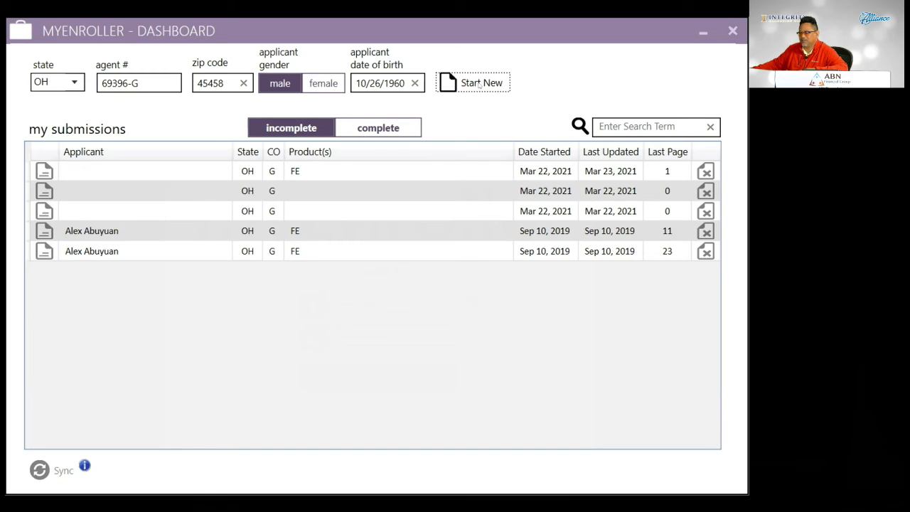
left_click(480, 83)
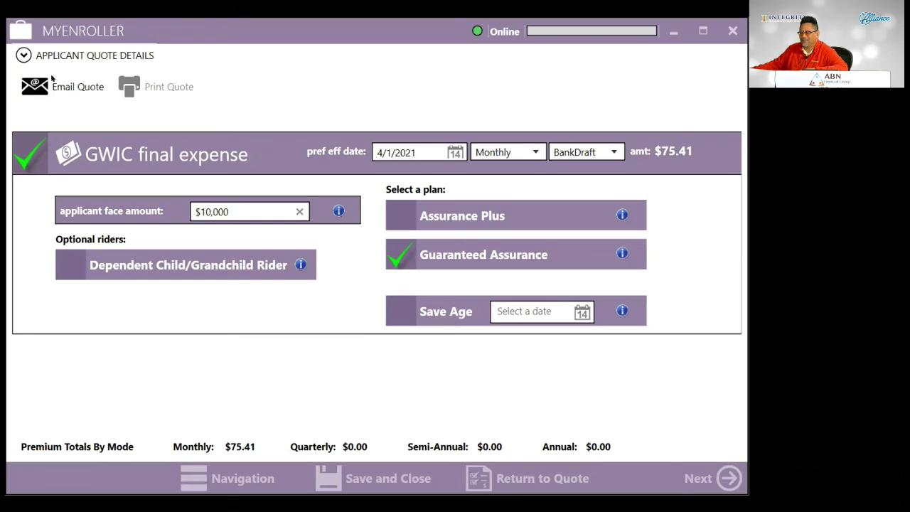
- Clear and reselect the GWIC final expense product
left_click(29, 157)
left_click(26, 170)
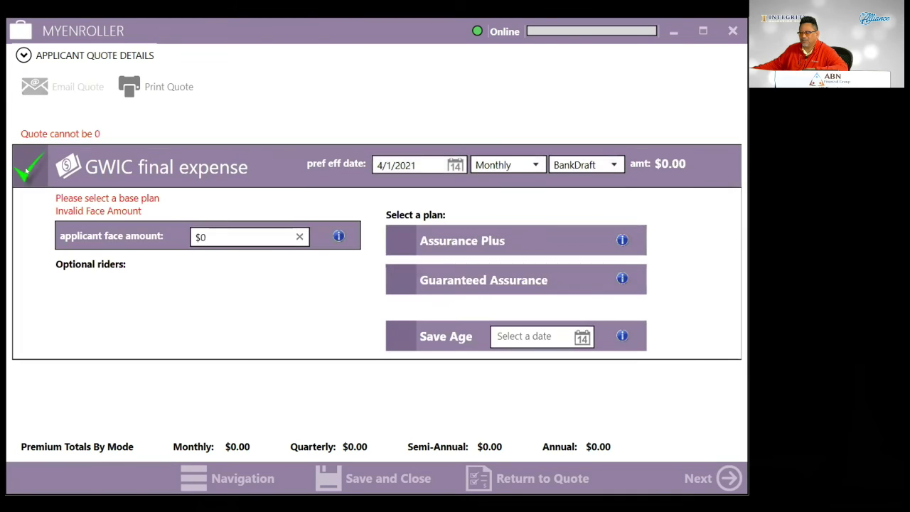
left_click(26, 171)
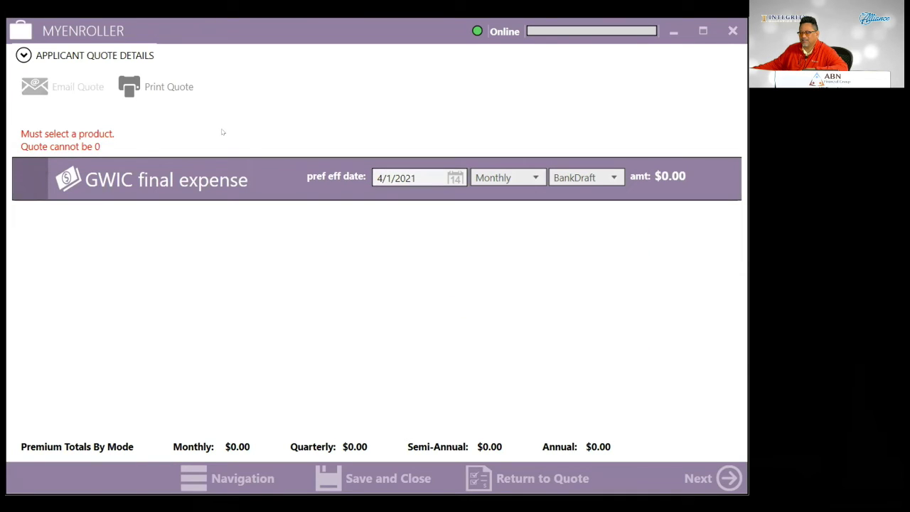
left_click(28, 186)
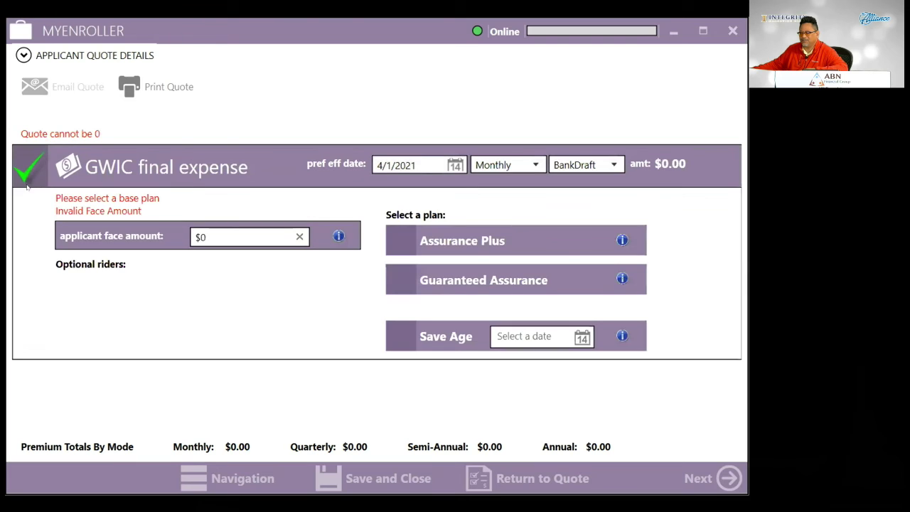
- Quote a $10,000 face amount on Guaranteed Assurance ($75.41 monthly) and continue to general information
key("Tab")
key("ctrl+a")
type("10000")
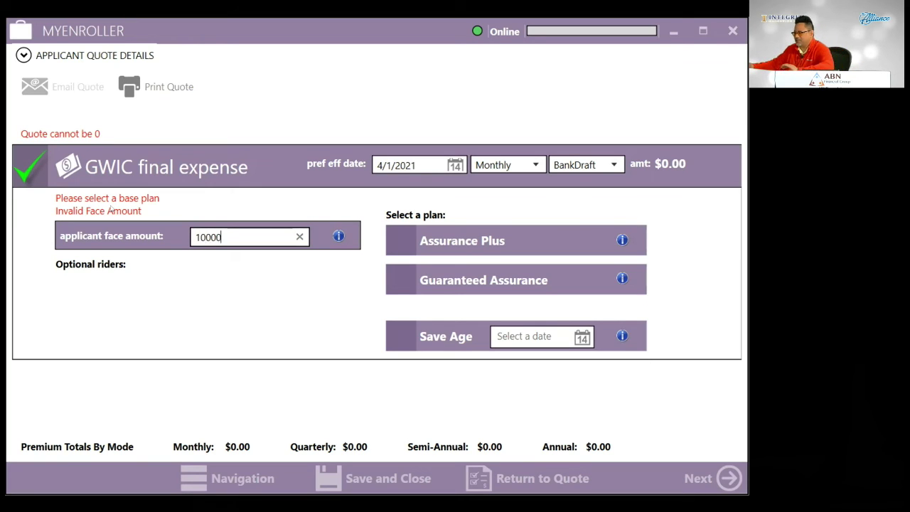
left_click(258, 306)
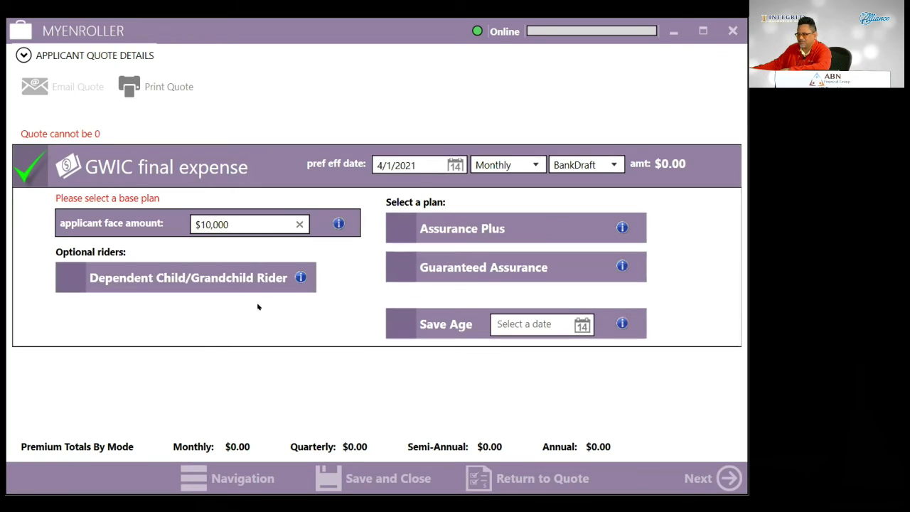
left_click(404, 271)
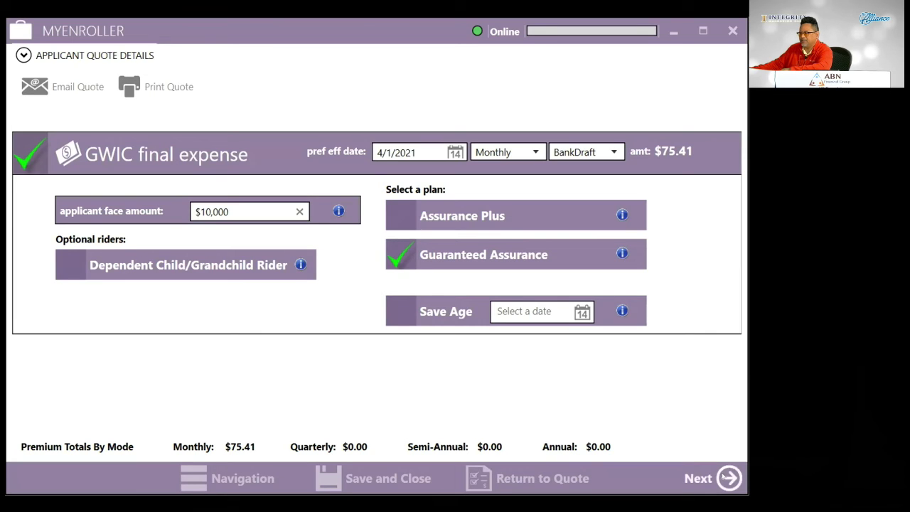
left_click(732, 482)
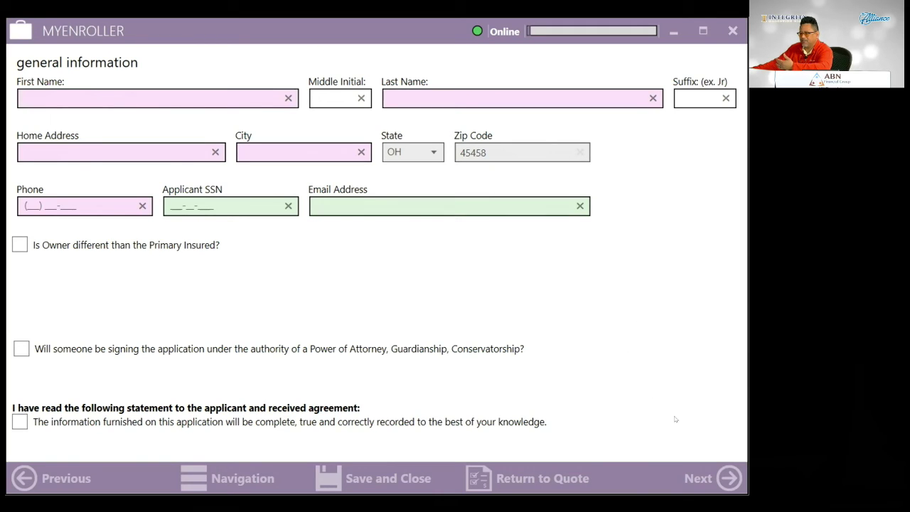
- Check the required applicant fields on the general information form, then switch back to Chrome
left_click(722, 484)
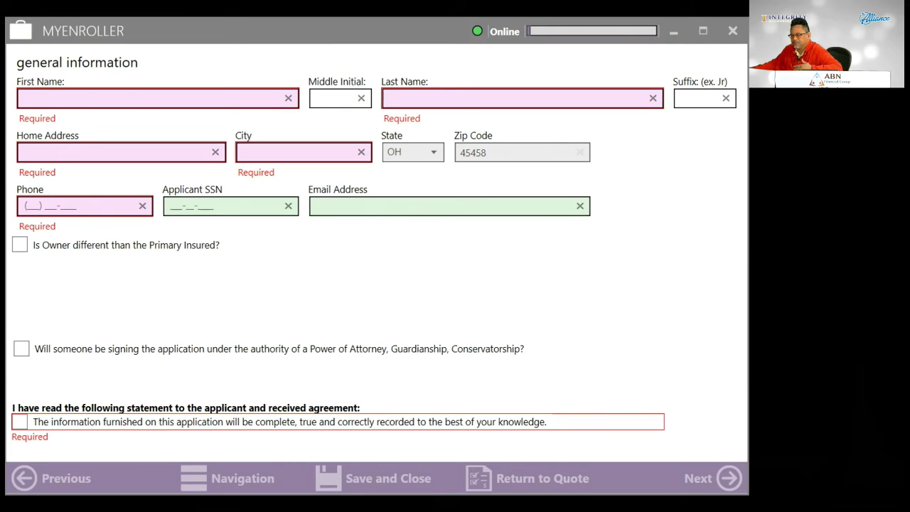
key("alt+Tab")
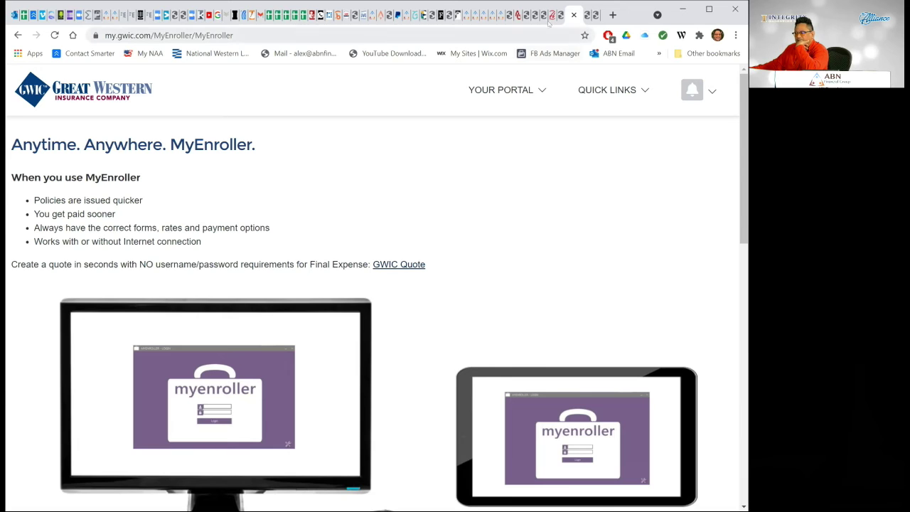
- Close the product guide, quote results and MyEnroller tabs
left_click(589, 15)
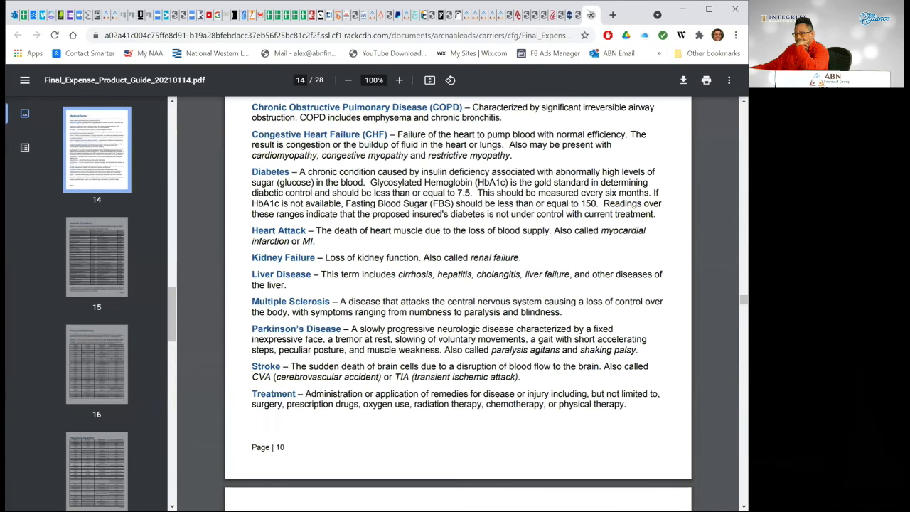
left_click(590, 14)
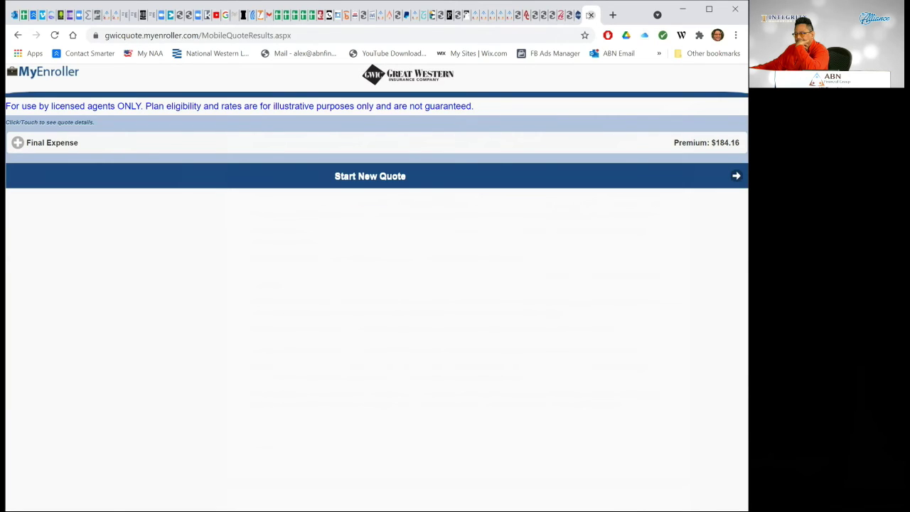
left_click(590, 15)
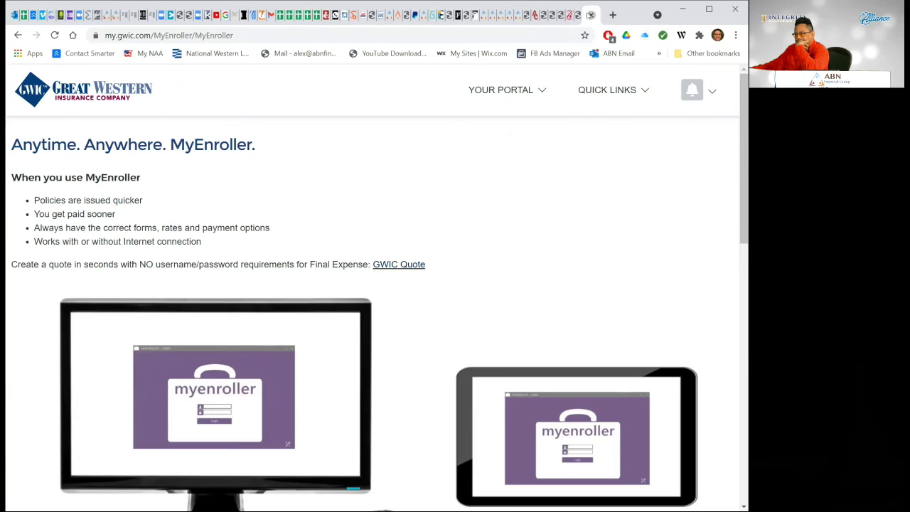
left_click(590, 15)
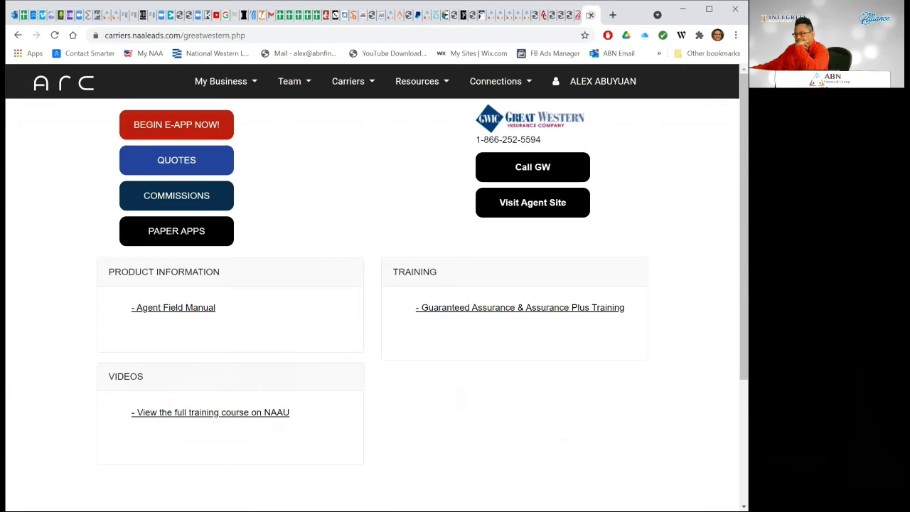
- Open the Columbian Financial Group carrier page from Carriers and begin an e-app
left_click(353, 82)
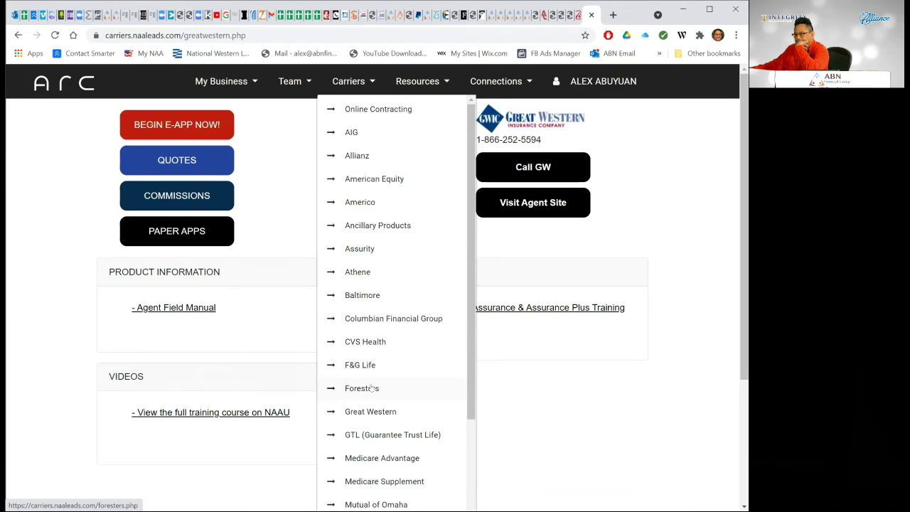
left_click(380, 320)
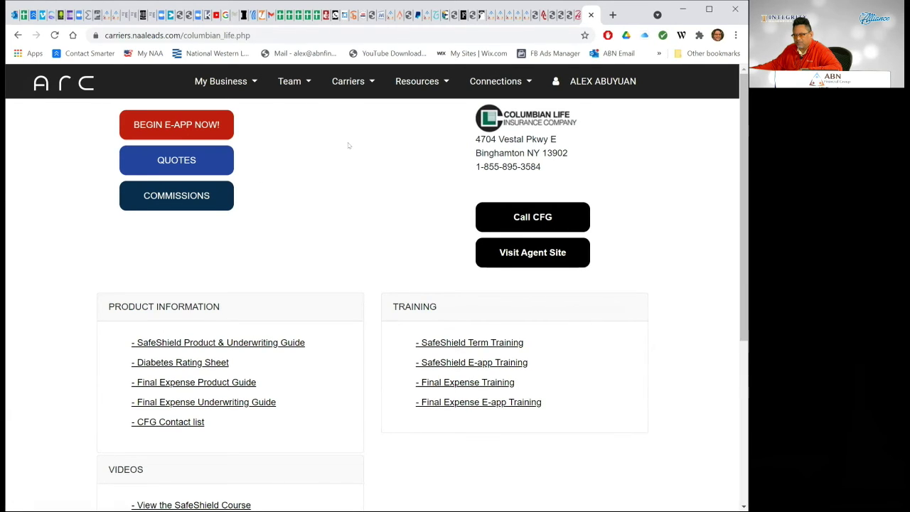
left_click(173, 123)
- Enter the NAA PIN and confirm identity to reach the CFG Partners website
left_click(302, 120)
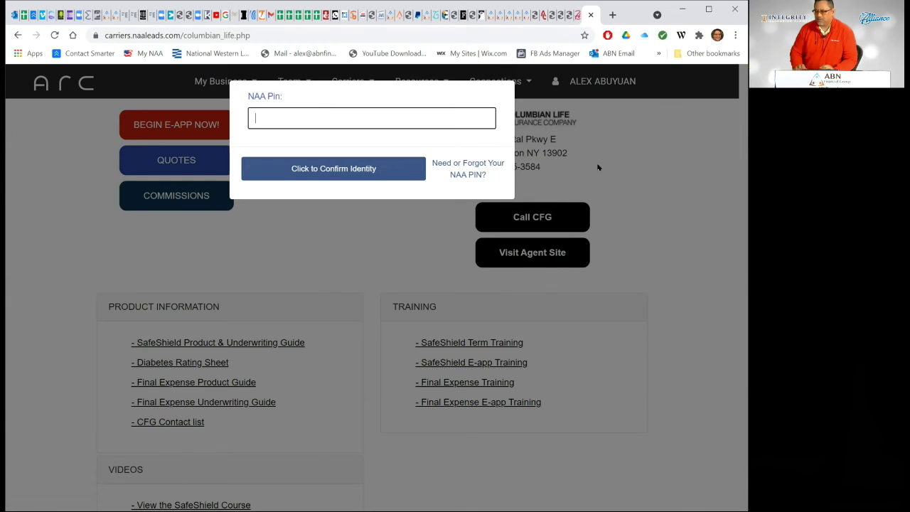
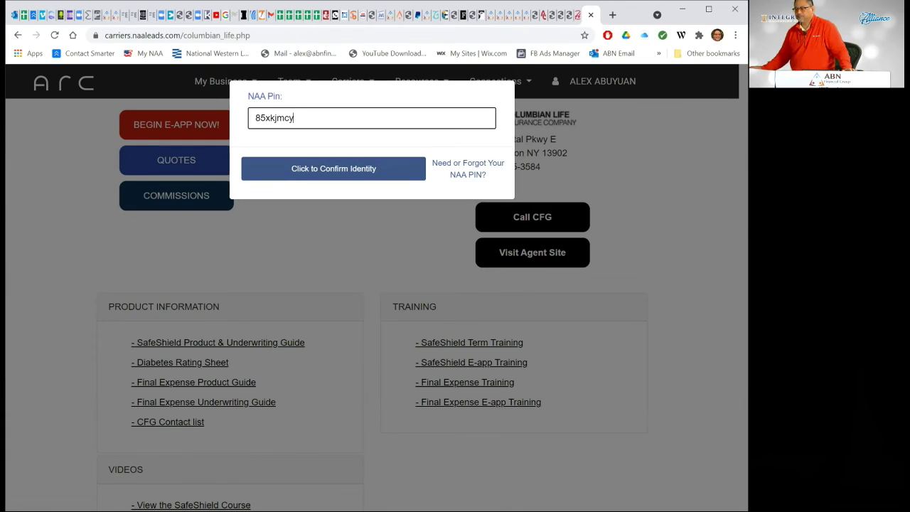
left_click(327, 169)
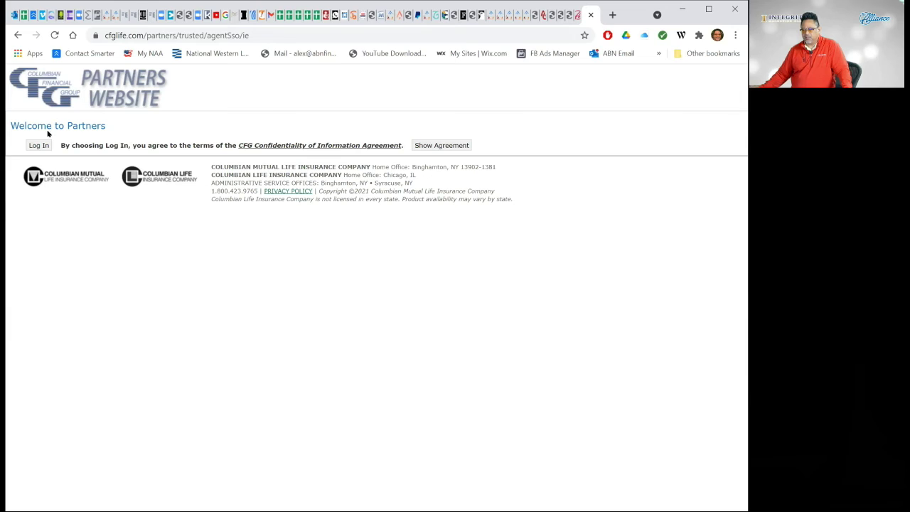
- Log in from the Welcome to Partners page to open the CFG eApp home
left_click(33, 146)
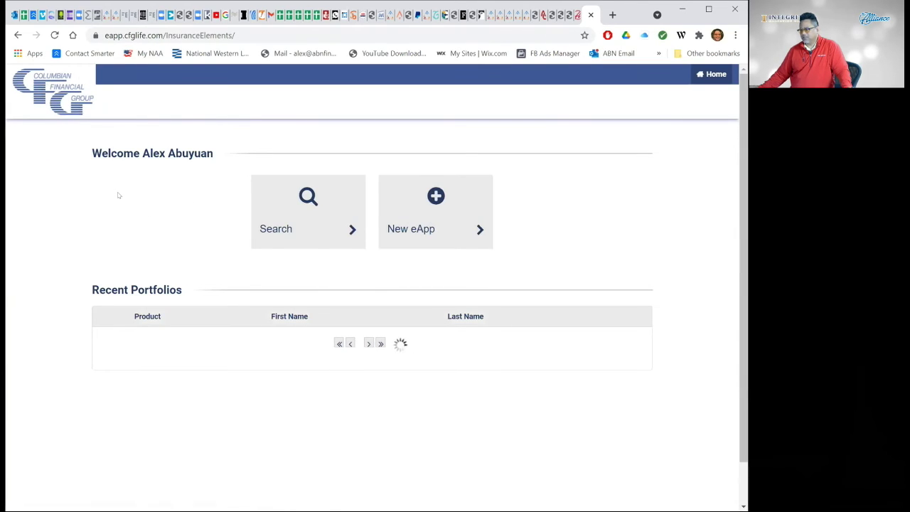
- Start a New eApp with state OH Ohio and the Final Expense (2020) product
left_click(446, 211)
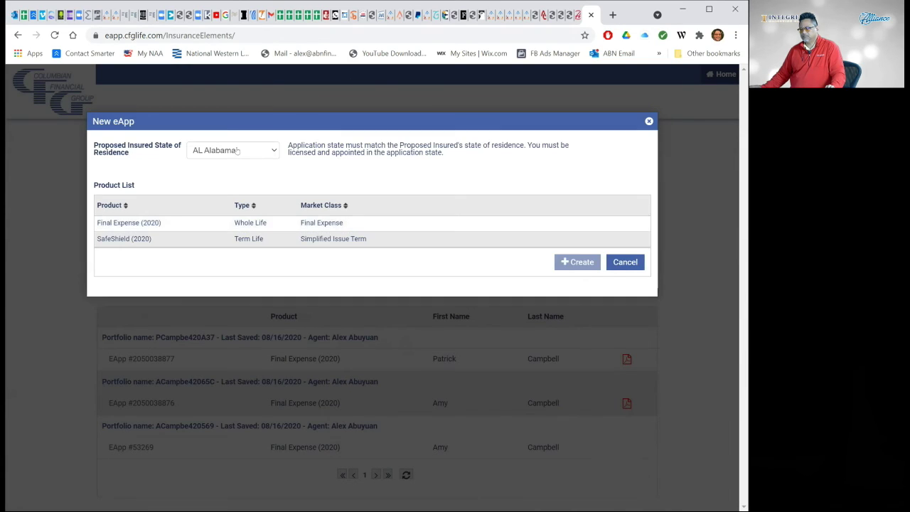
left_click(238, 151)
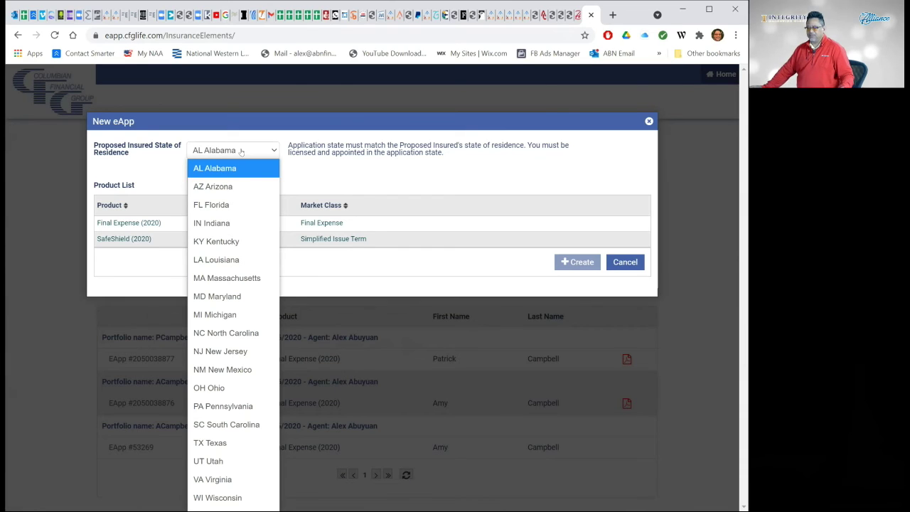
left_click(233, 388)
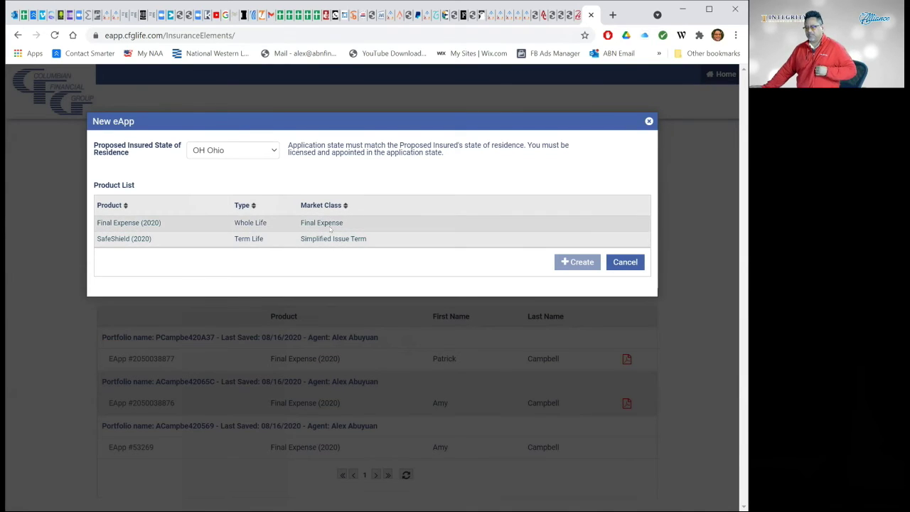
left_click(330, 227)
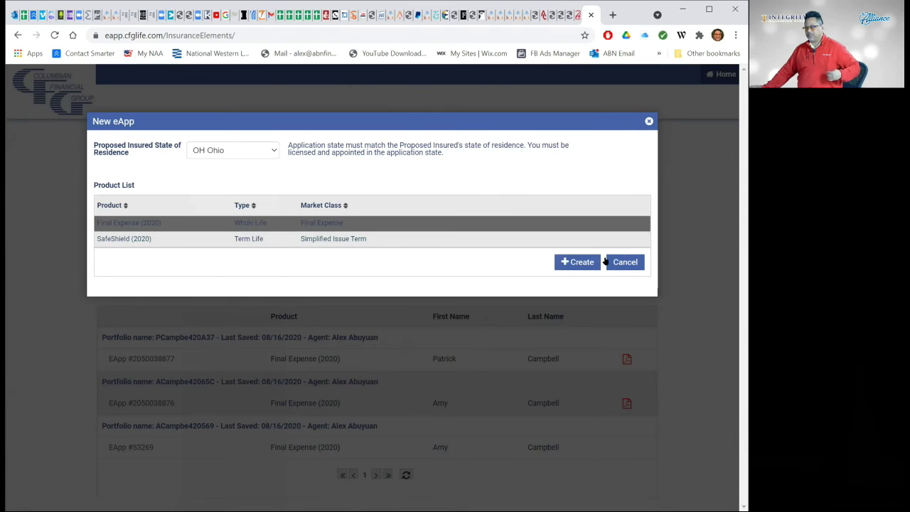
- Create the application and scroll through Health History and Policy Information, showing Classic Elite at $25,000
left_click(581, 264)
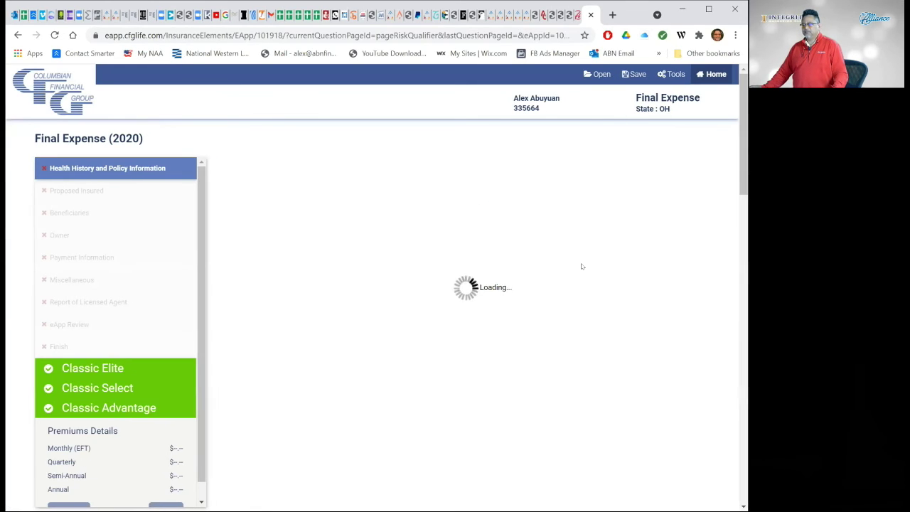
scroll(581, 266, "down", 10)
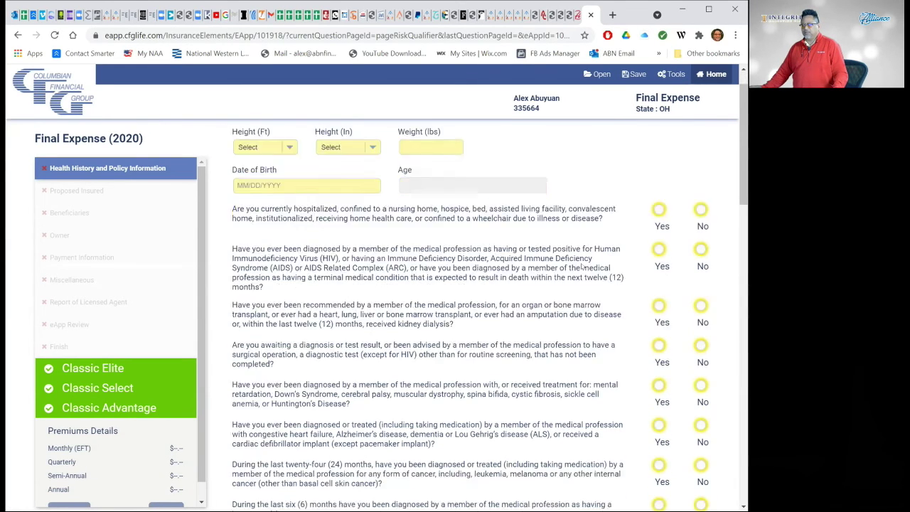
scroll(581, 266, "down", 10)
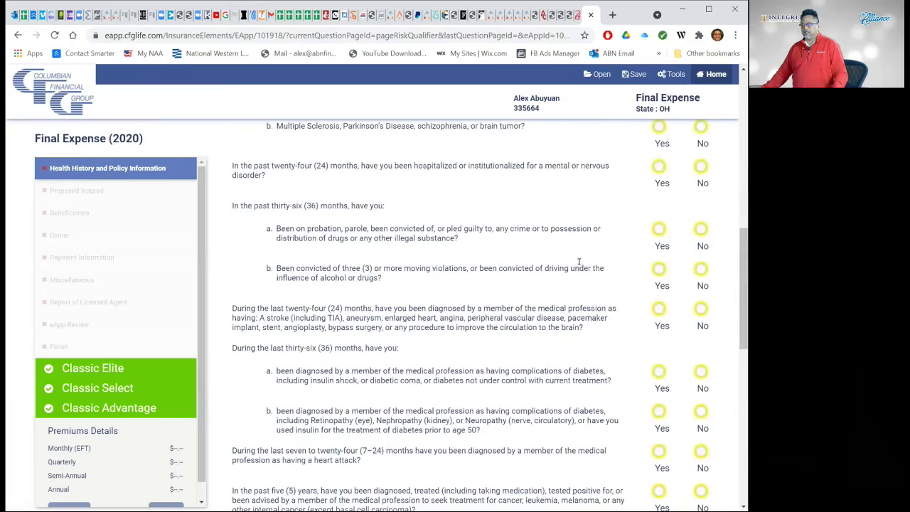
scroll(581, 265, "up", 20)
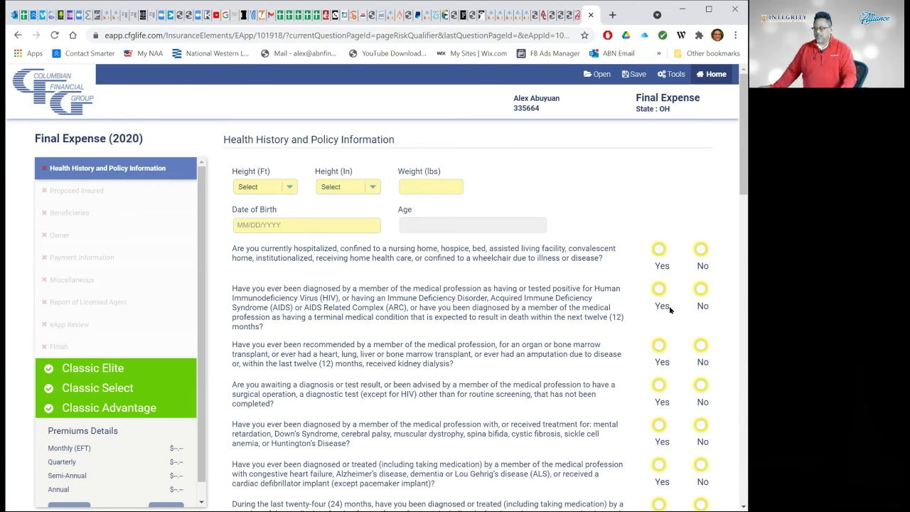
scroll(669, 305, "down", 6)
scroll(669, 306, "down", 8)
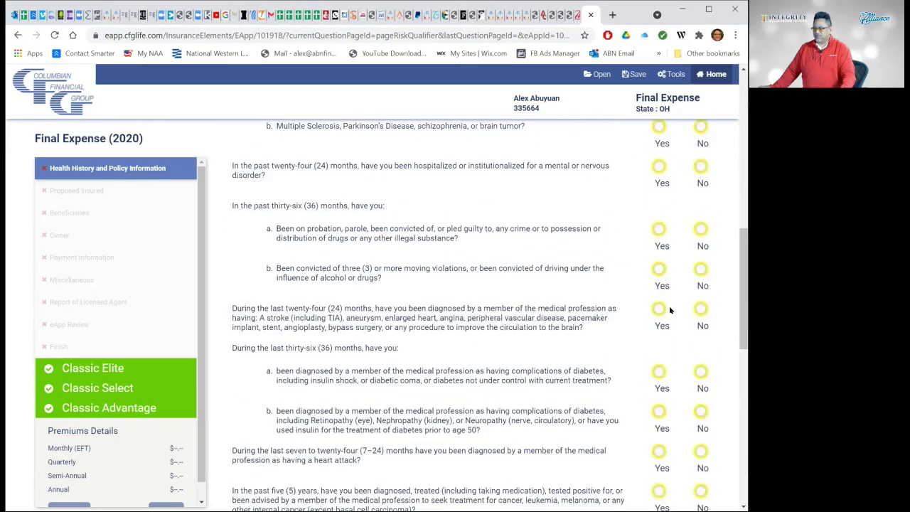
scroll(669, 310, "down", 2)
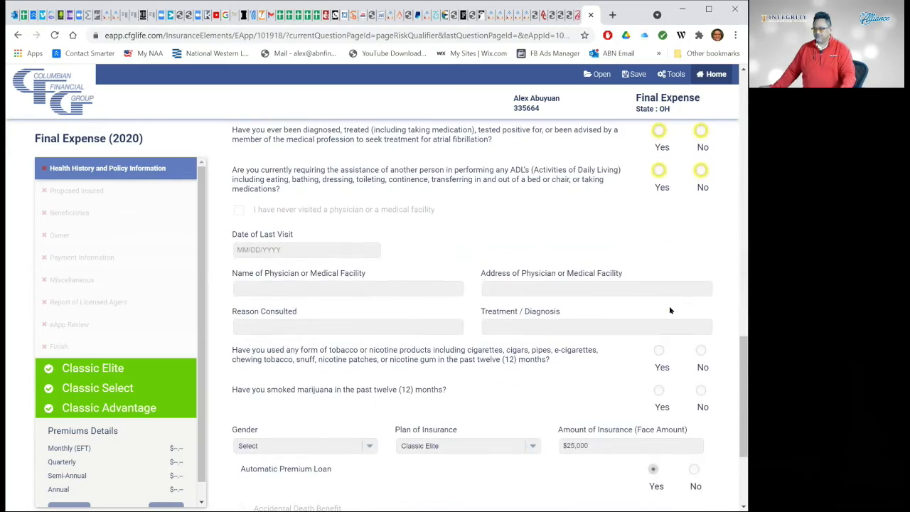
scroll(669, 310, "down", 2)
scroll(631, 427, "down", 1)
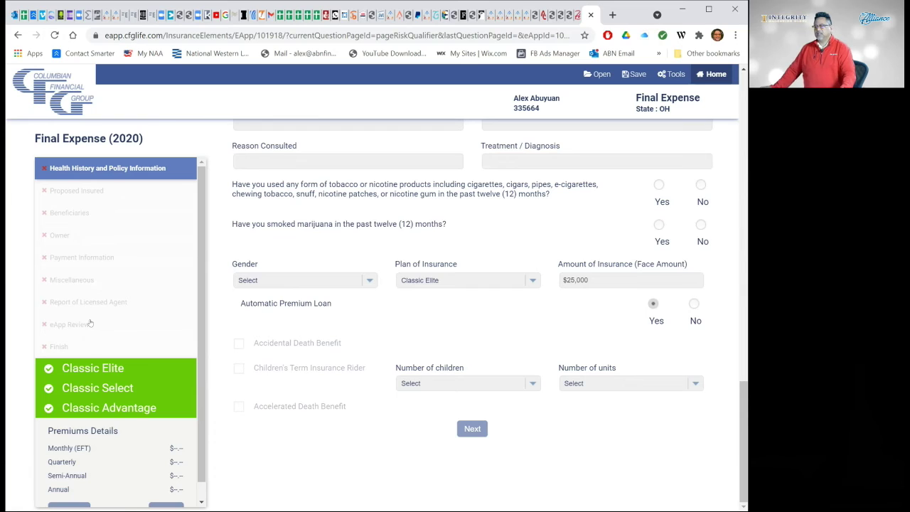
scroll(89, 323, "down", 1)
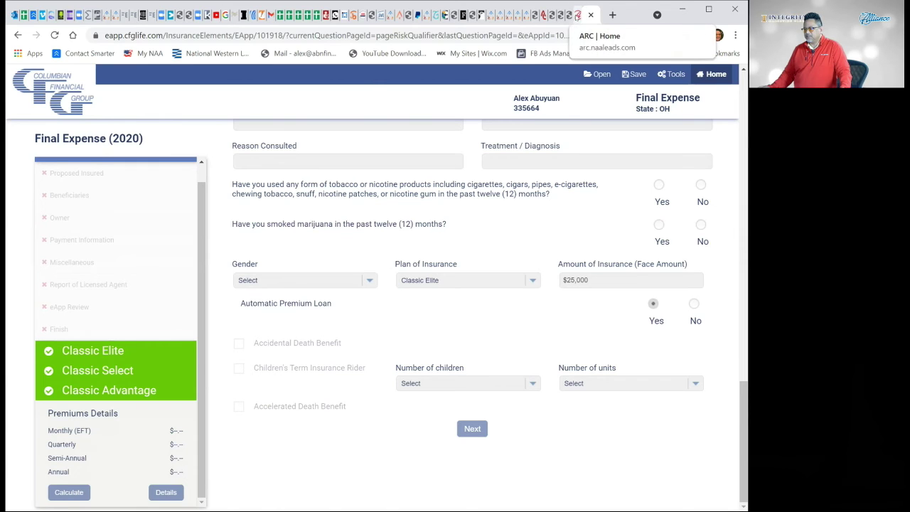
- View ARC's Columbian Financial Group carrier page, then go to the ABN 'How To Write An App' guide
left_click(576, 14)
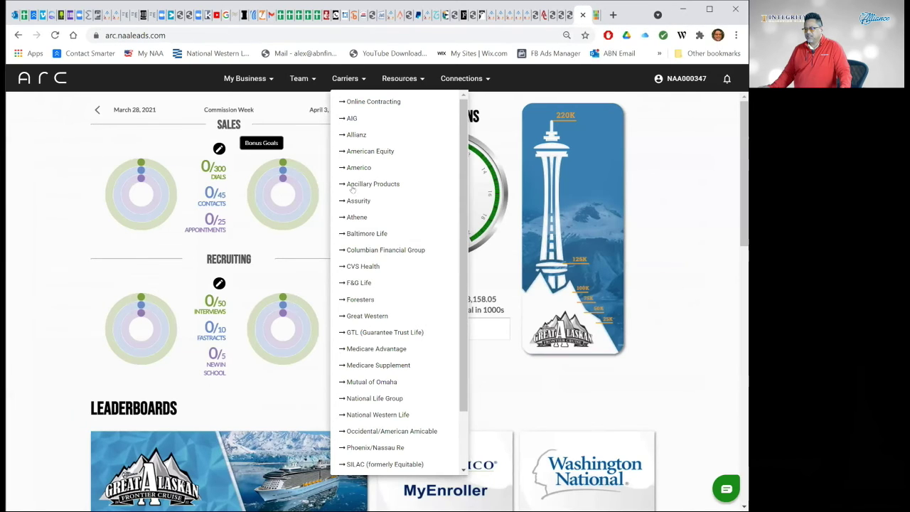
left_click(381, 249)
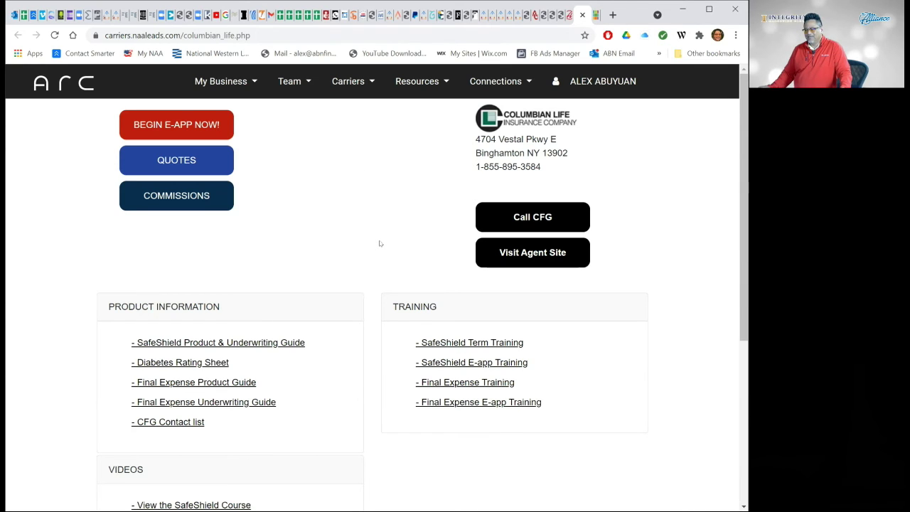
scroll(377, 241, "down", 3)
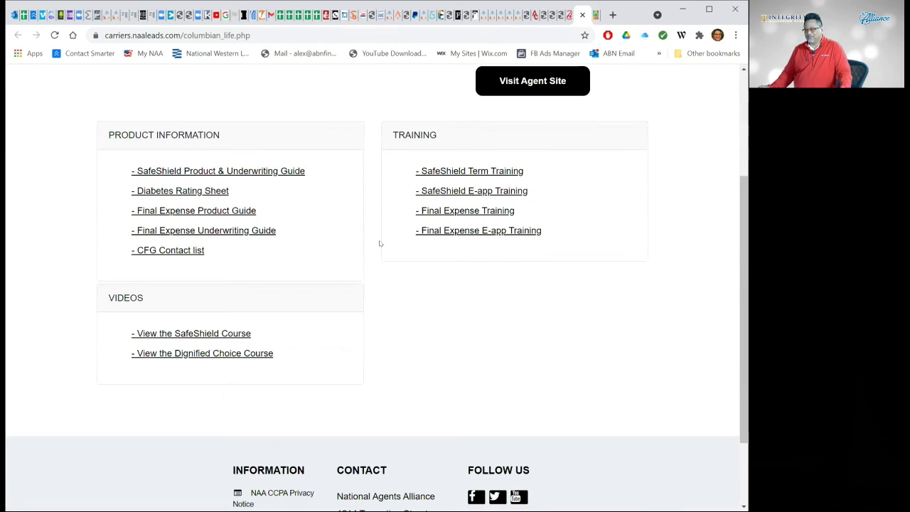
scroll(380, 244, "up", 3)
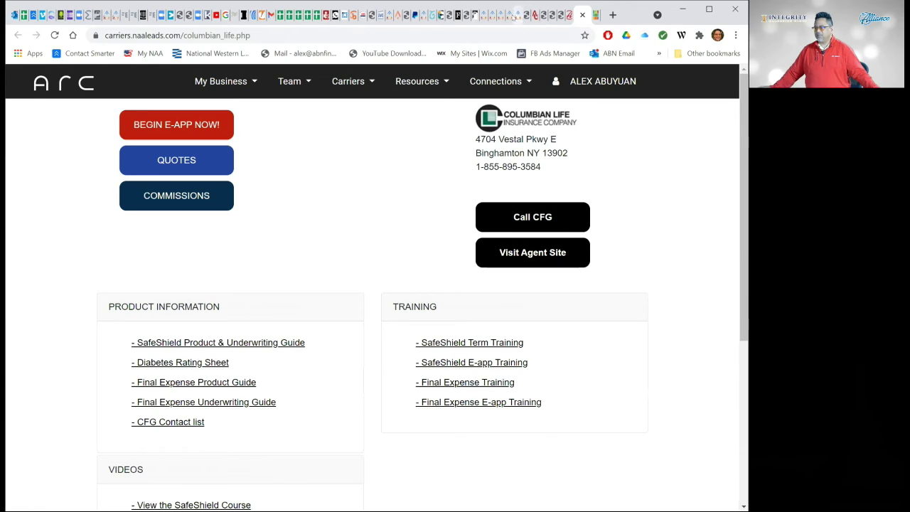
left_click(515, 15)
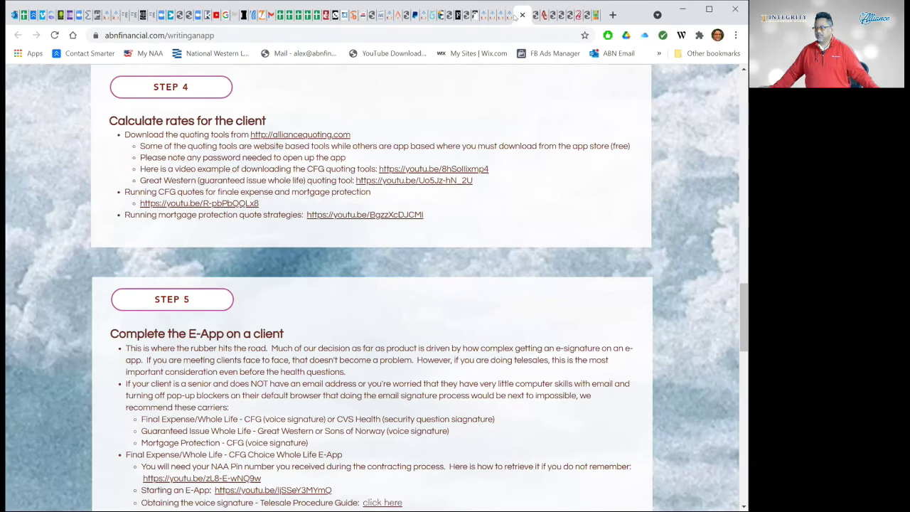
- Open the Telesale Procedure Guide PDF linked under STEP 5 of the ABN guide
scroll(549, 235, "down", 3)
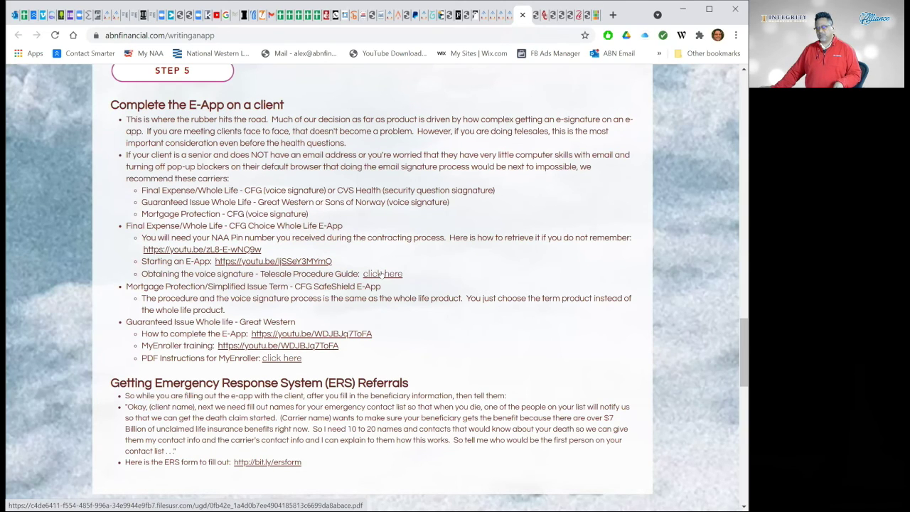
left_click(383, 275)
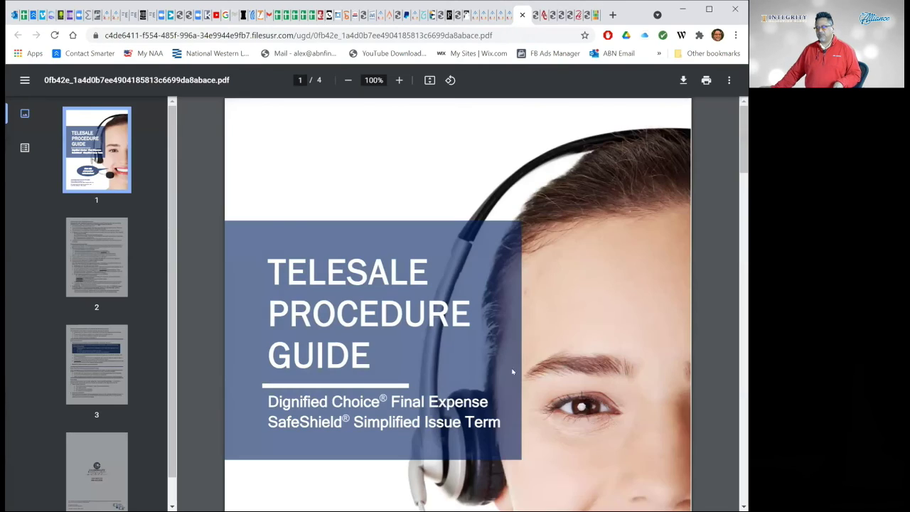
scroll(513, 373, "down", 3)
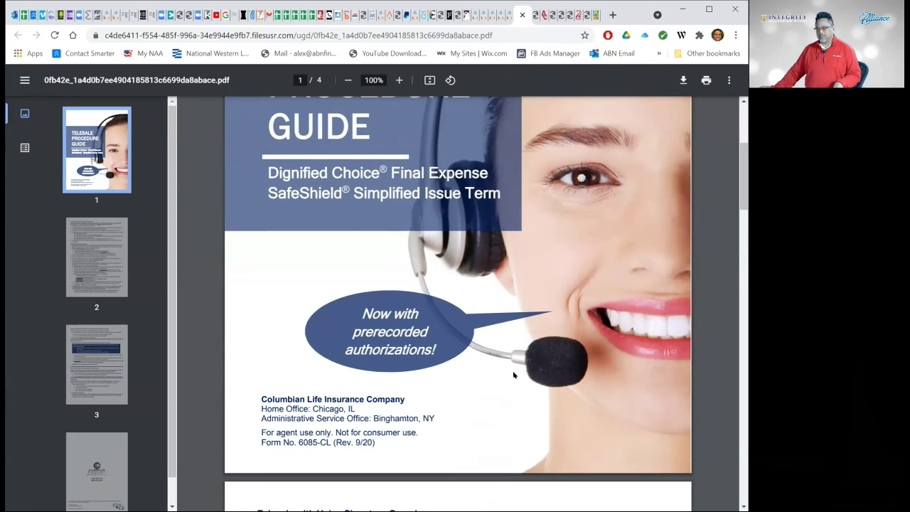
scroll(514, 374, "down", 2)
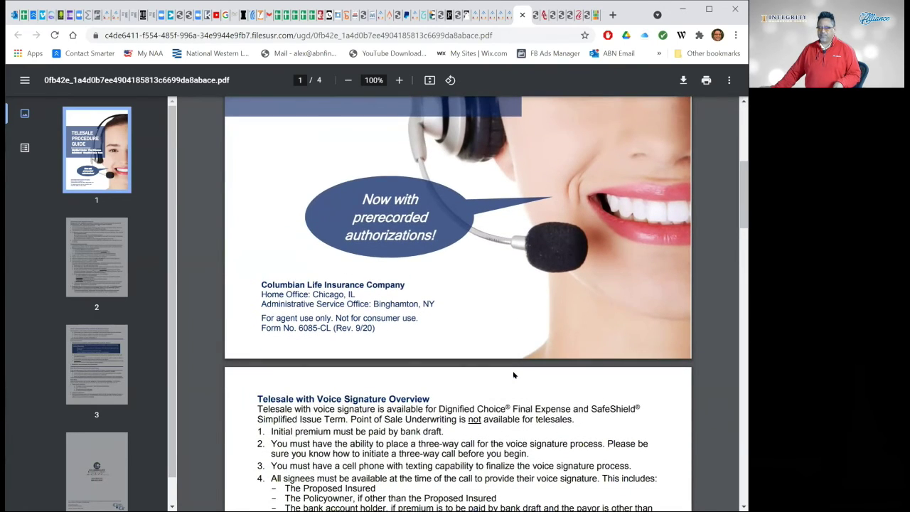
scroll(514, 375, "down", 4)
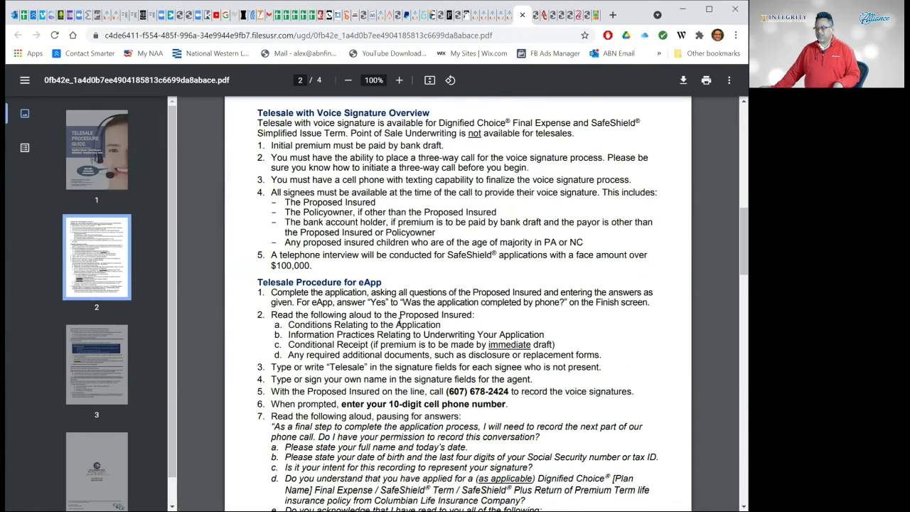
left_click_drag(444, 391, 499, 389)
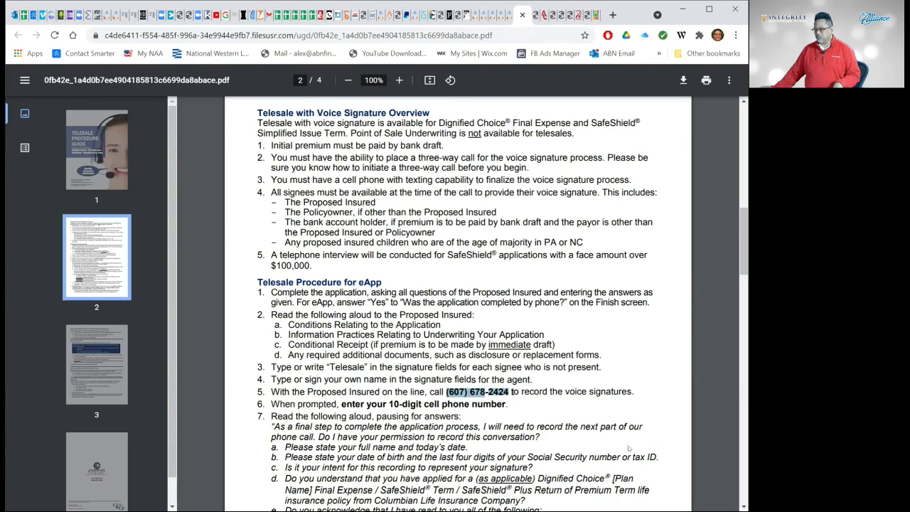
scroll(607, 453, "down", 8)
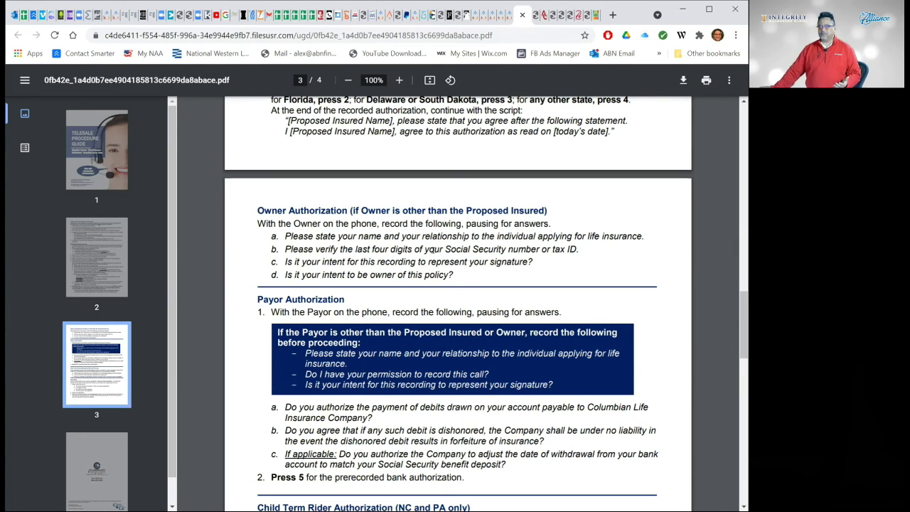
scroll(433, 253, "down", 10)
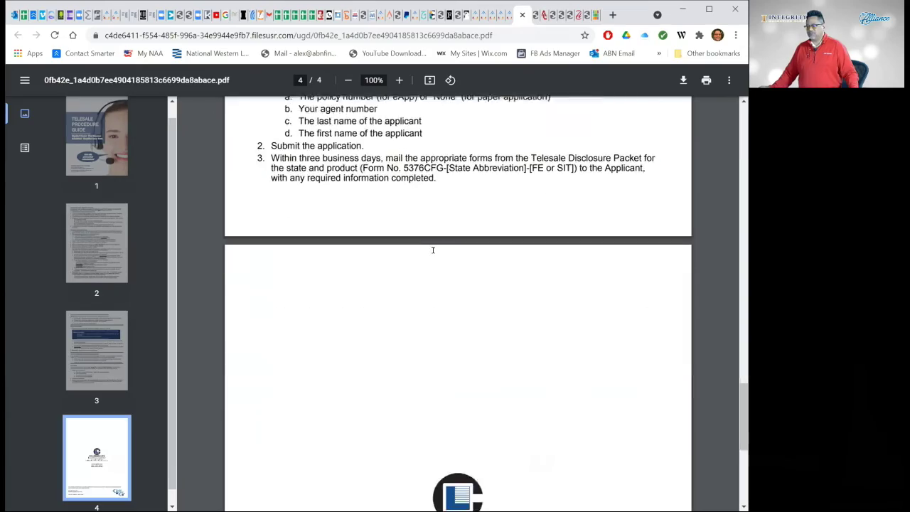
scroll(436, 256, "up", 10)
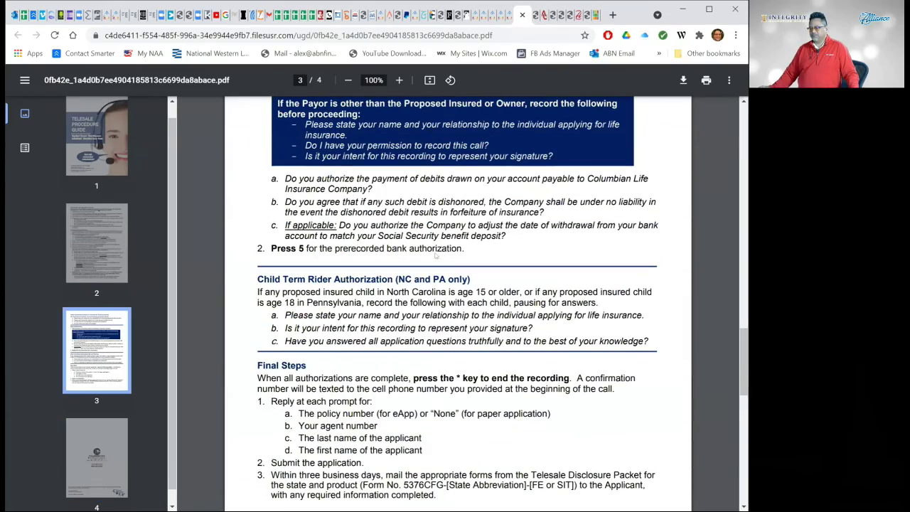
scroll(436, 256, "up", 8)
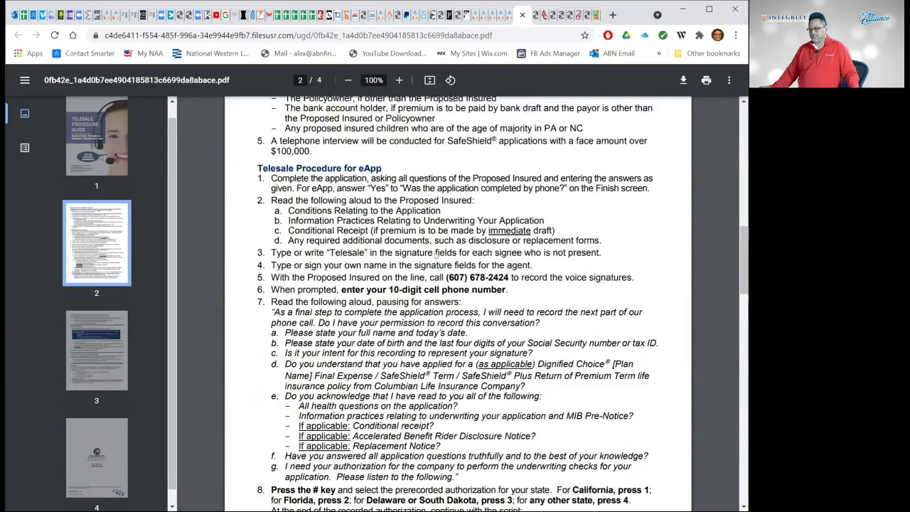
scroll(435, 255, "down", 6)
scroll(435, 255, "down", 3)
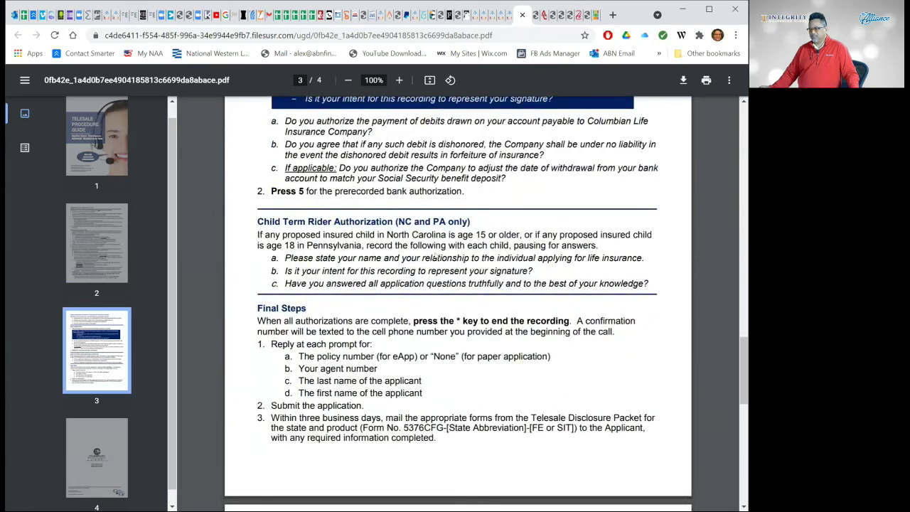
scroll(435, 257, "up", 1)
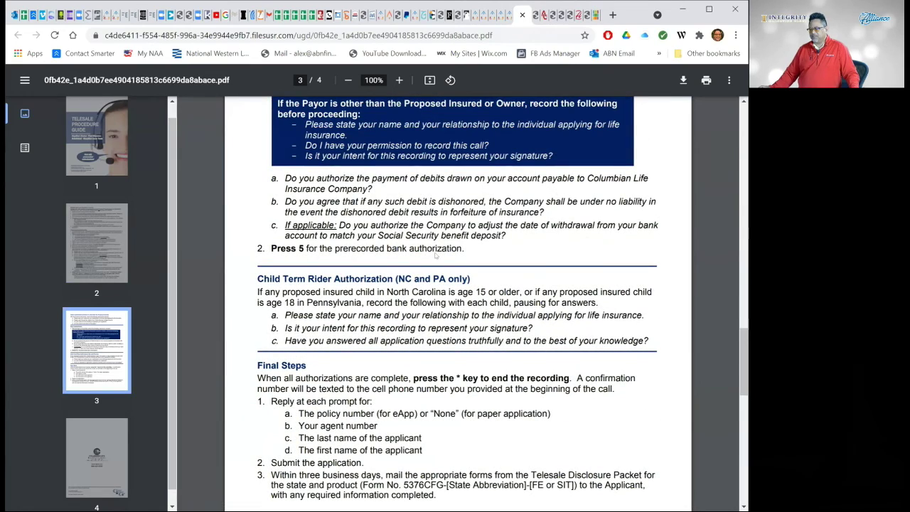
scroll(435, 256, "up", 15)
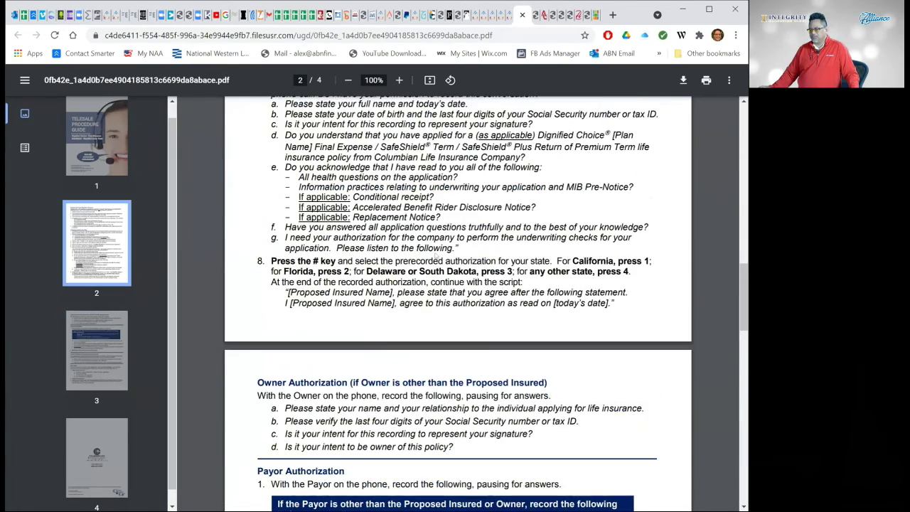
scroll(435, 256, "down", 1)
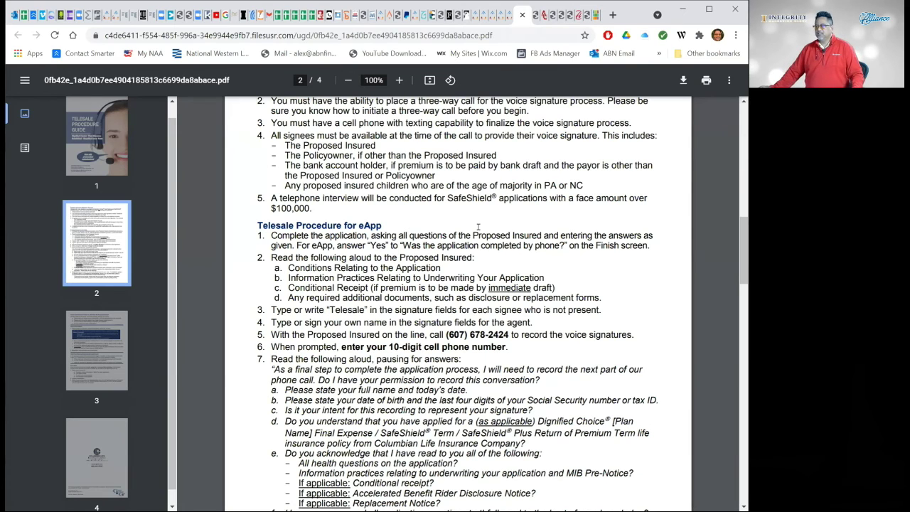
scroll(478, 226, "up", 6)
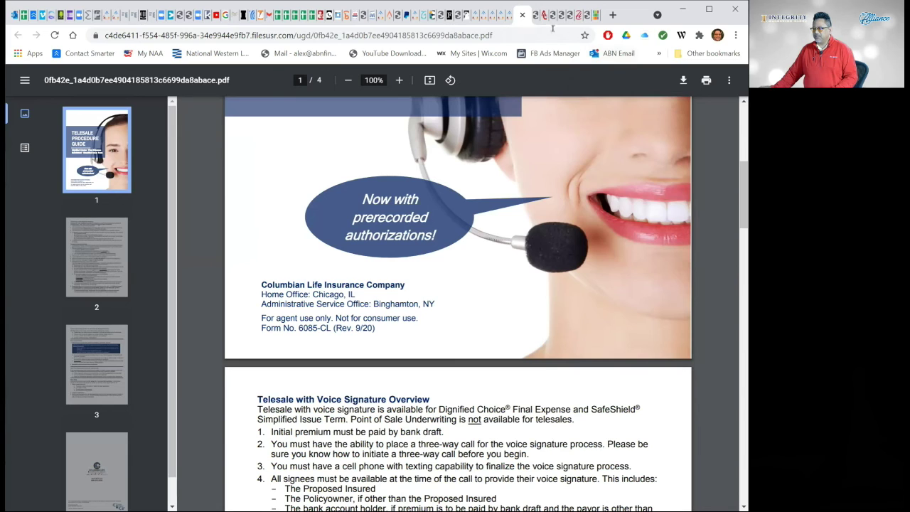
- Return to the Columbian Financial Group eApp portal home page
left_click(509, 17)
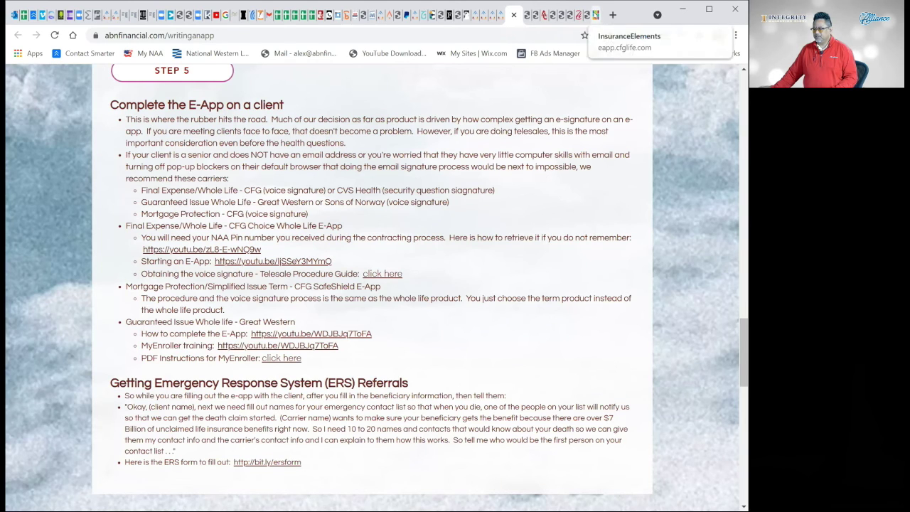
left_click(593, 15)
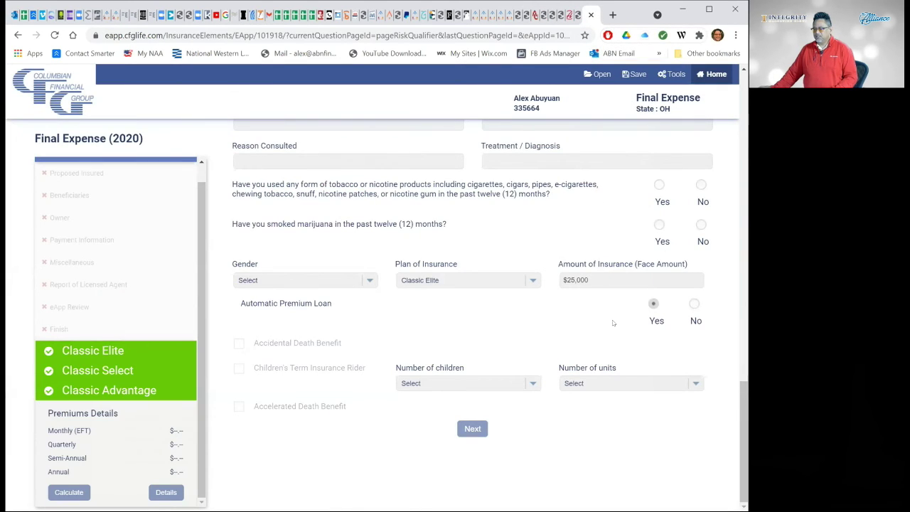
scroll(613, 323, "up", 12)
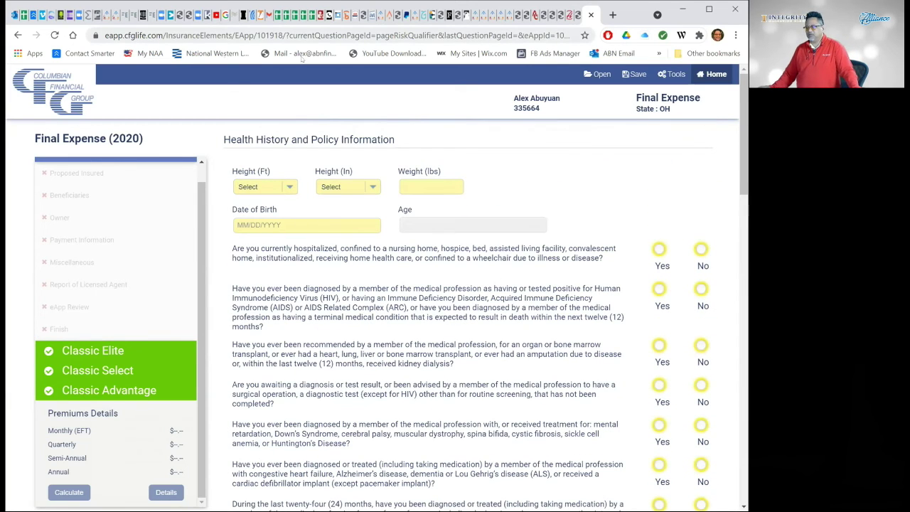
left_click(18, 35)
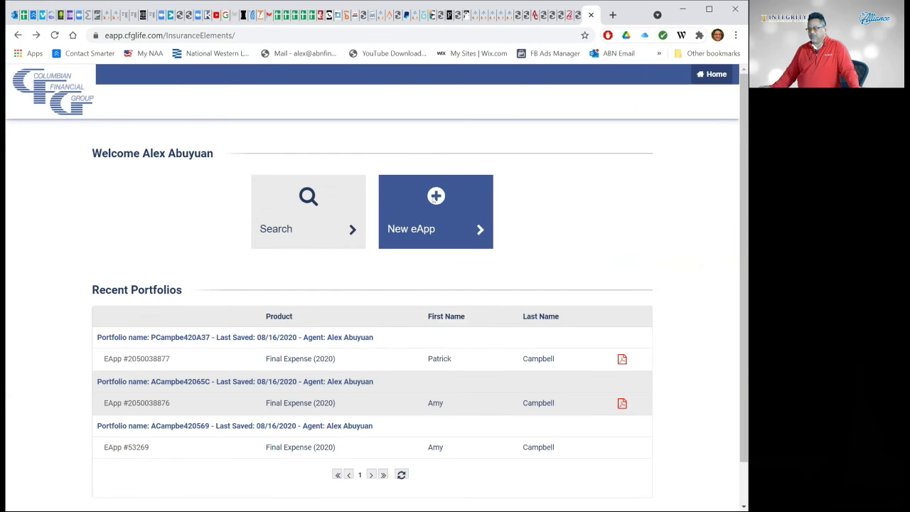
- Start a New eApp with state NM New Mexico and the SafeShield (2020) product
left_click(435, 199)
left_click(303, 229)
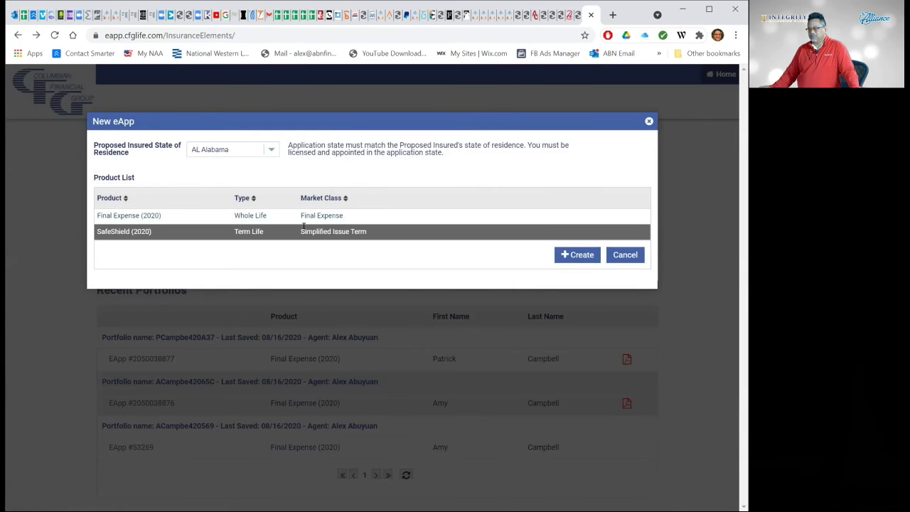
left_click(271, 150)
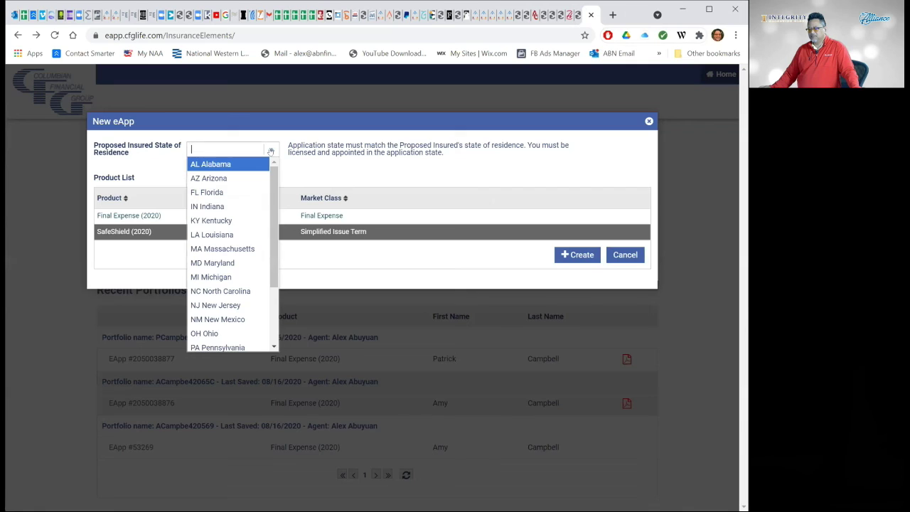
scroll(253, 288, "down", 2)
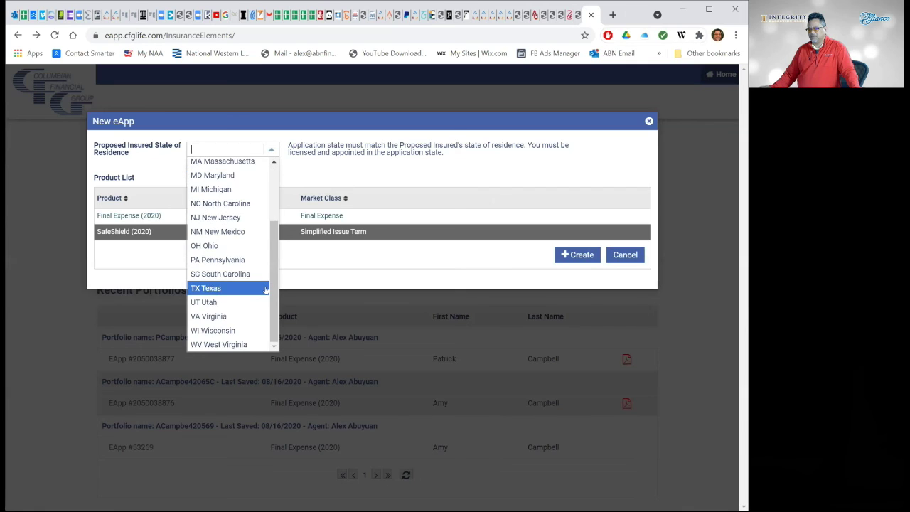
left_click(252, 234)
left_click(429, 230)
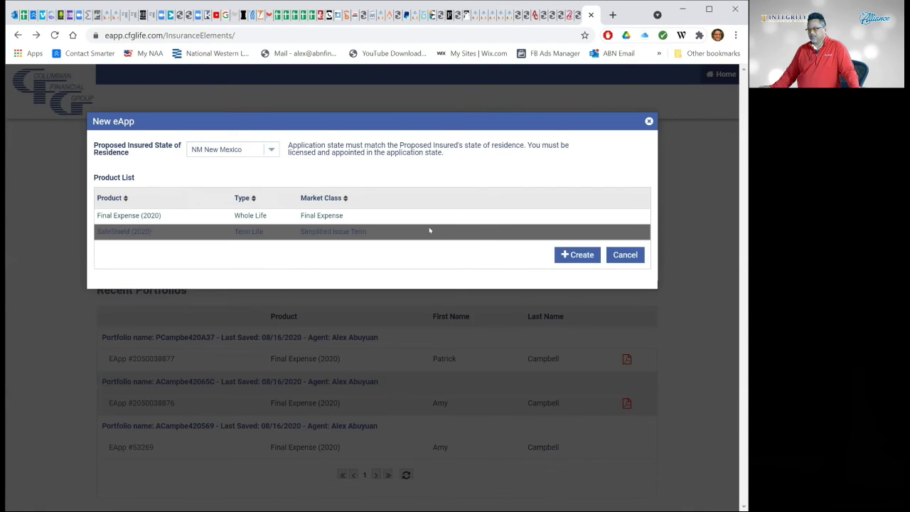
- Create the New Mexico SafeShield (2020) eApp and review its Health History and Policy Information questions
left_click(583, 254)
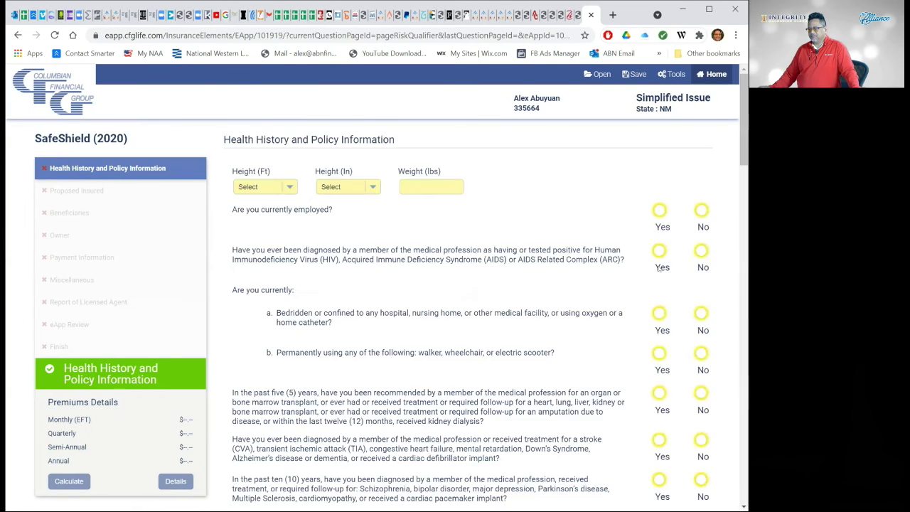
scroll(658, 268, "down", 18)
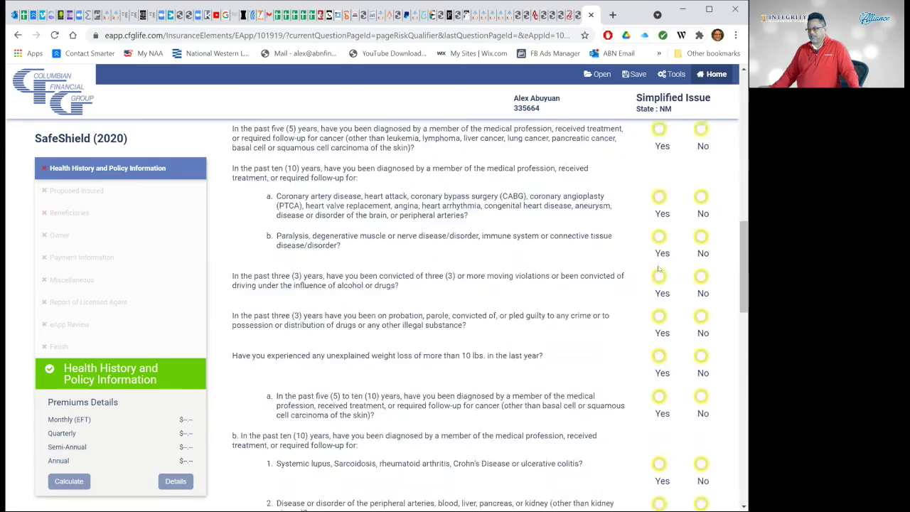
scroll(656, 265, "down", 5)
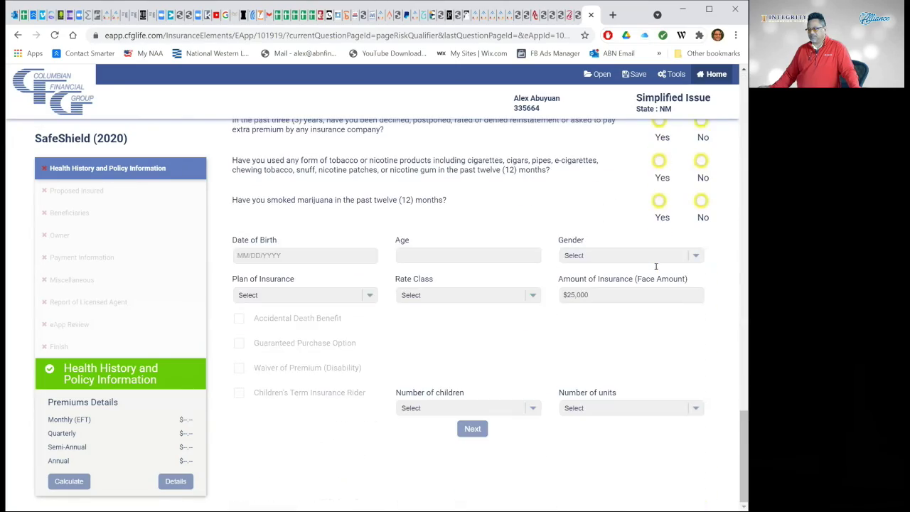
scroll(658, 268, "up", 20)
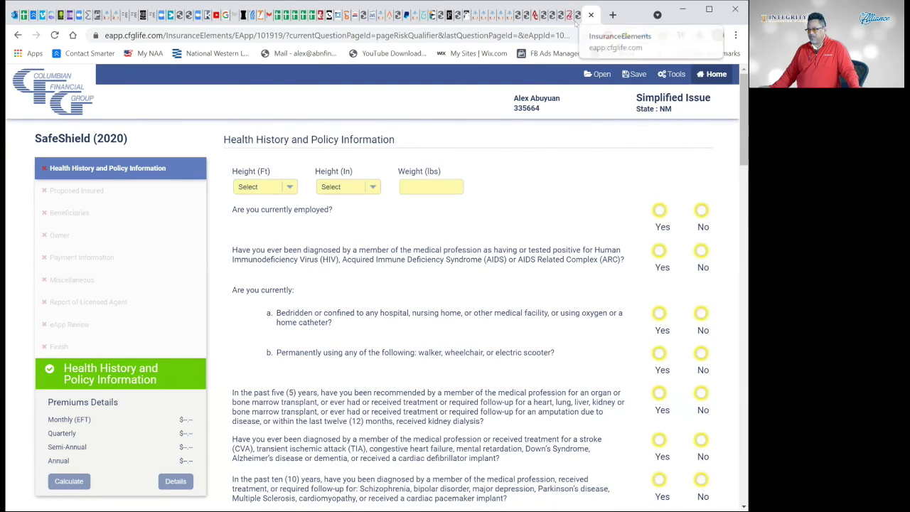
left_click(567, 17)
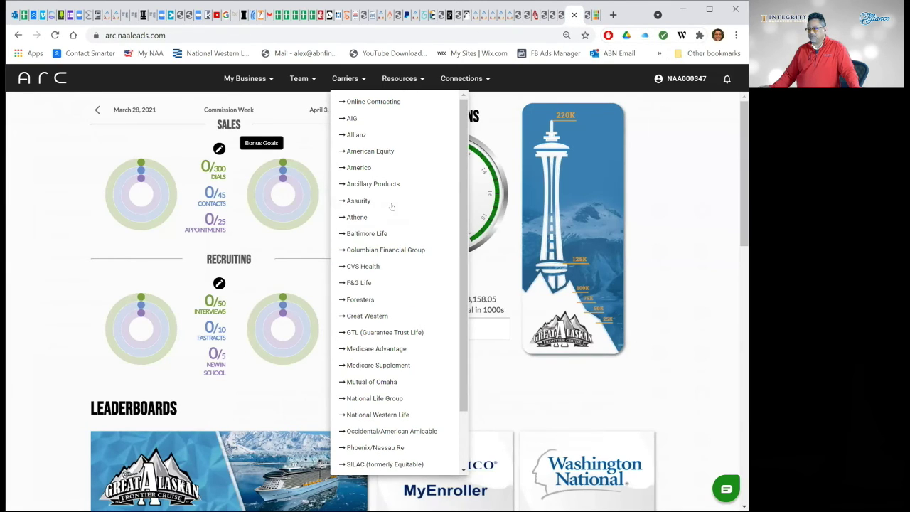
- Visit ARC's Foresters carrier page, then scroll Quoting Tools down to the Foresters card
left_click(361, 299)
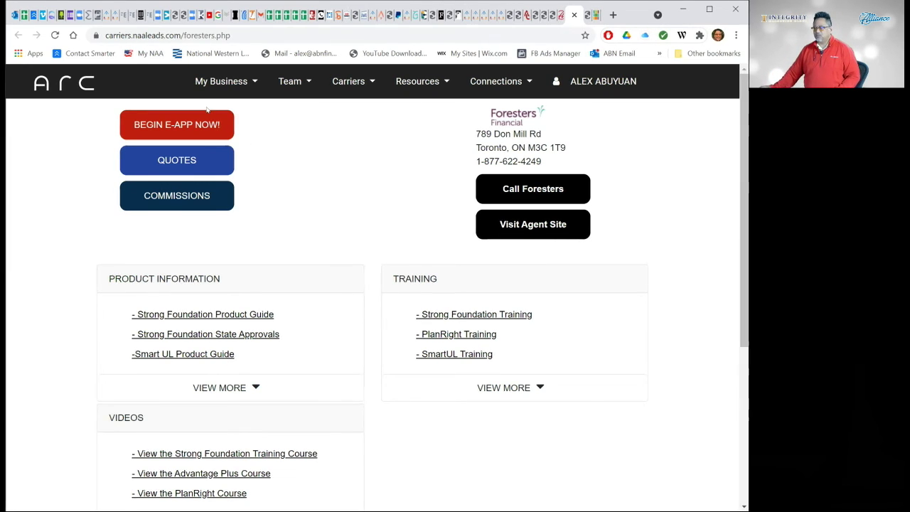
left_click(560, 14)
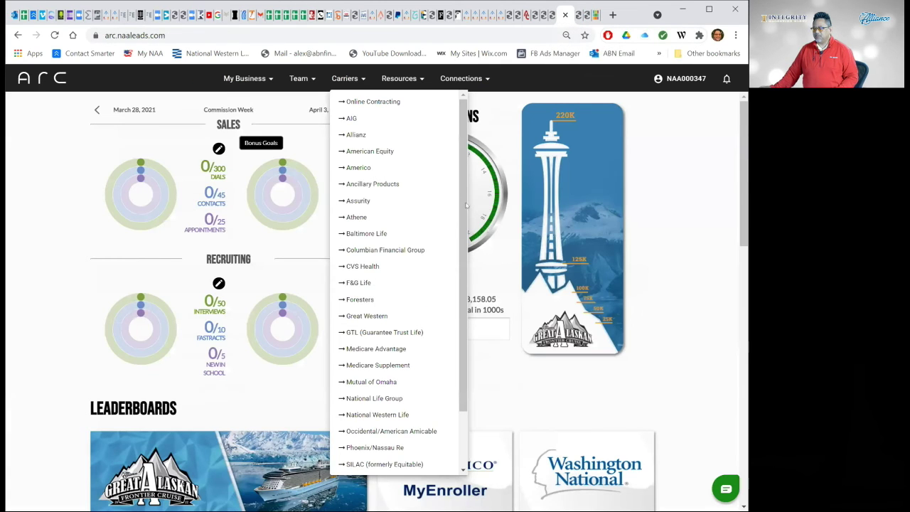
left_click(525, 15)
scroll(550, 199, "down", 4)
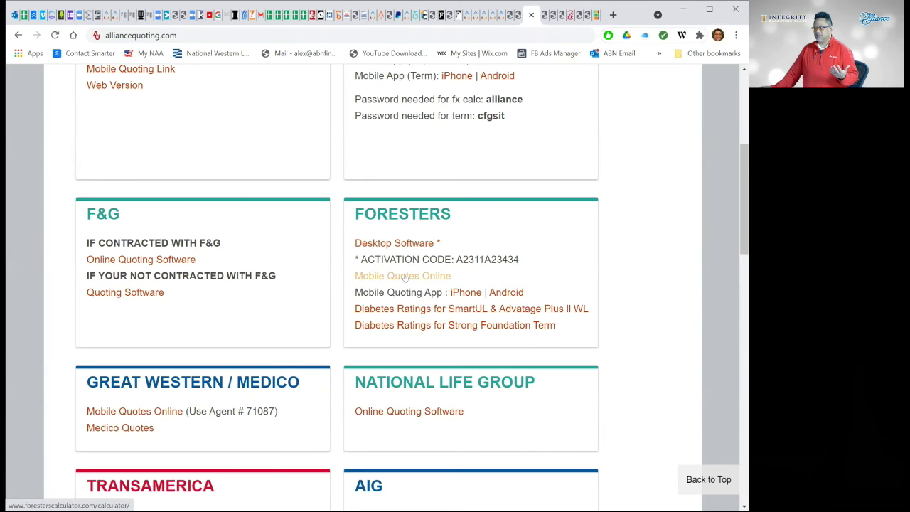
- Open the Foresters online quote calculator and look over the Strong Foundation quote form
left_click(404, 277)
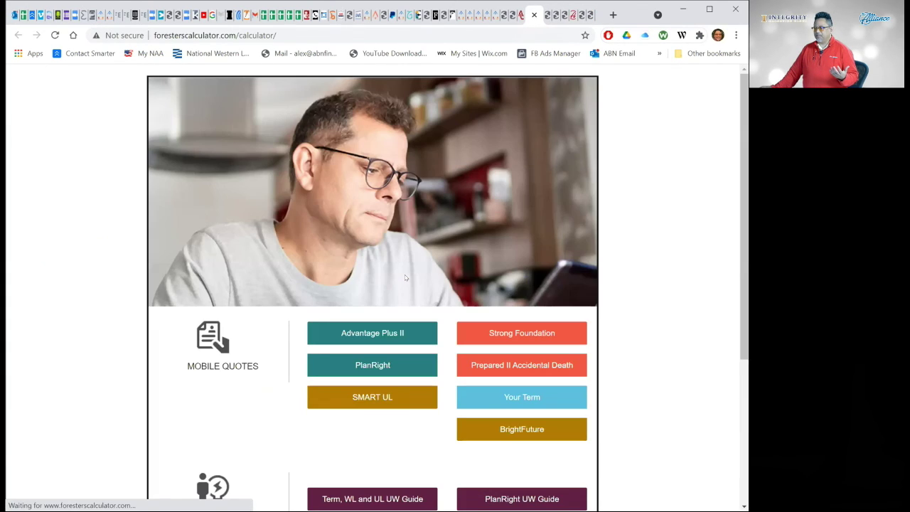
scroll(629, 311, "down", 2)
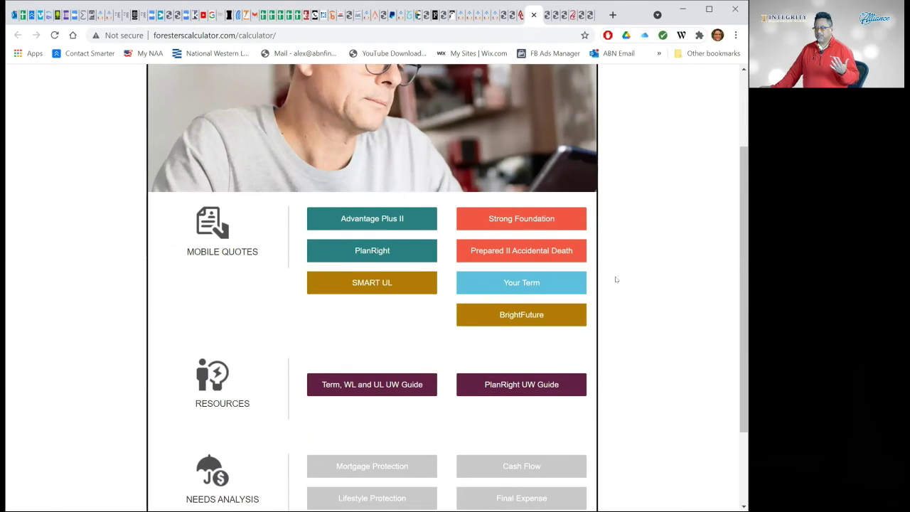
left_click(522, 219)
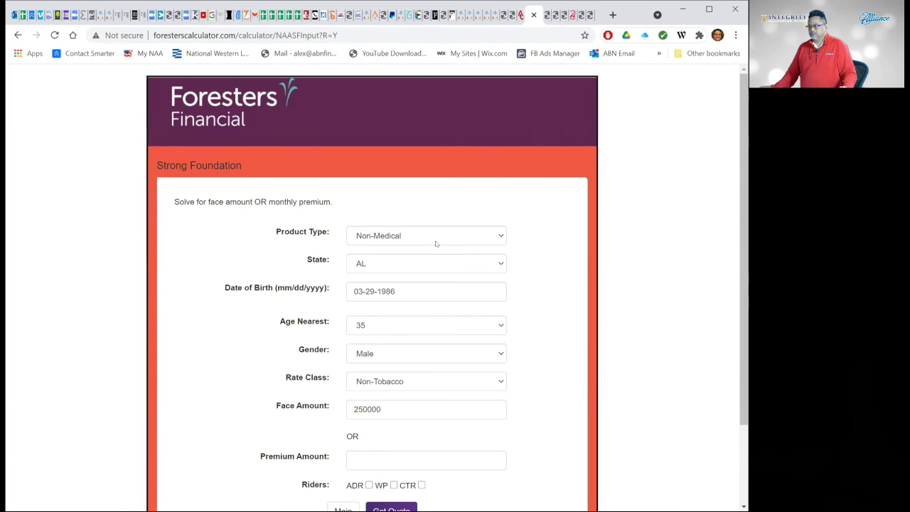
scroll(436, 299, "down", 2)
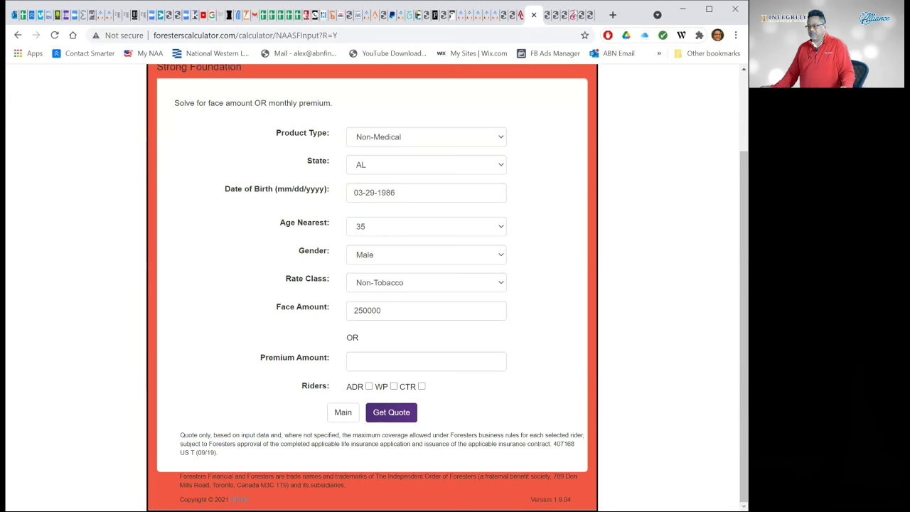
key("Home")
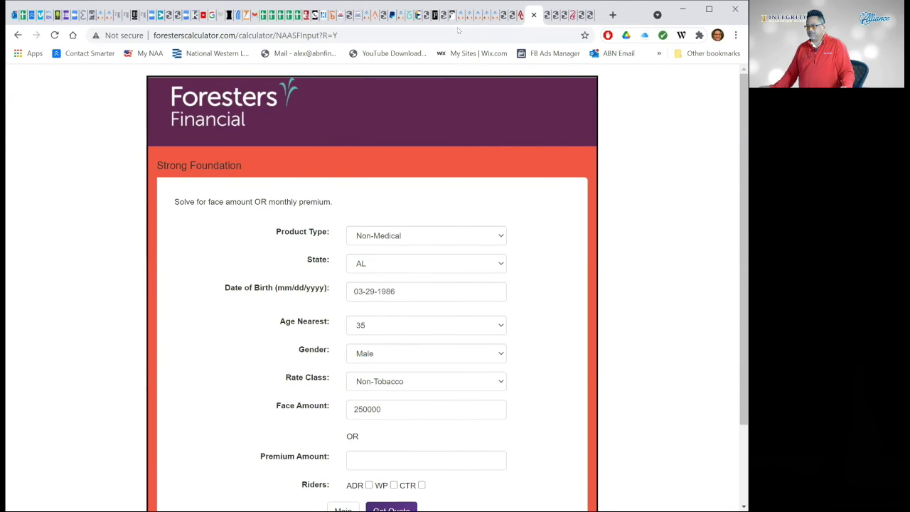
- Bring up the PlanRight quote form with AL, age 55, Male, Non-Tobacco and 15000 face amount
left_click(17, 35)
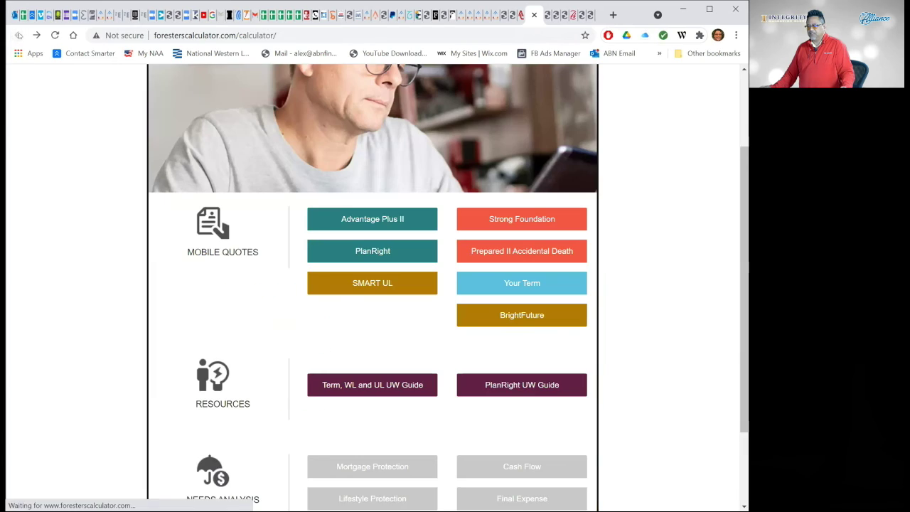
left_click(375, 250)
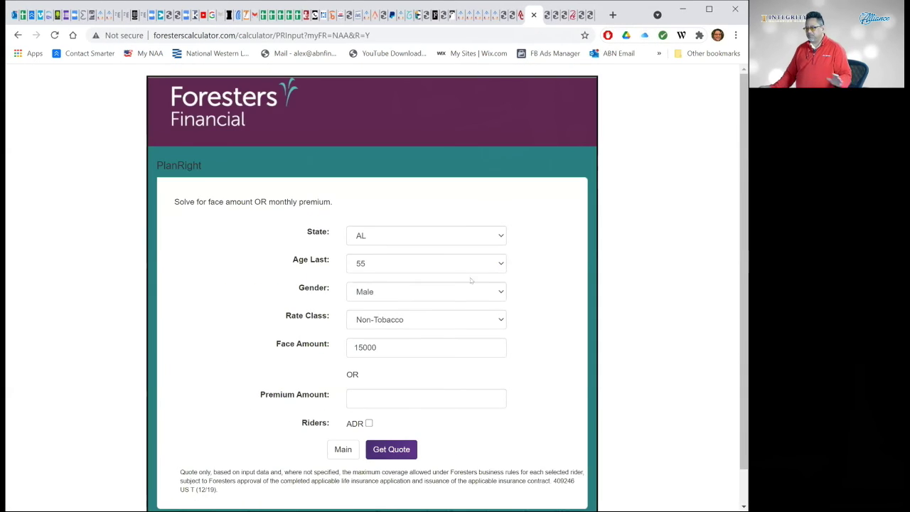
scroll(521, 310, "down", 1)
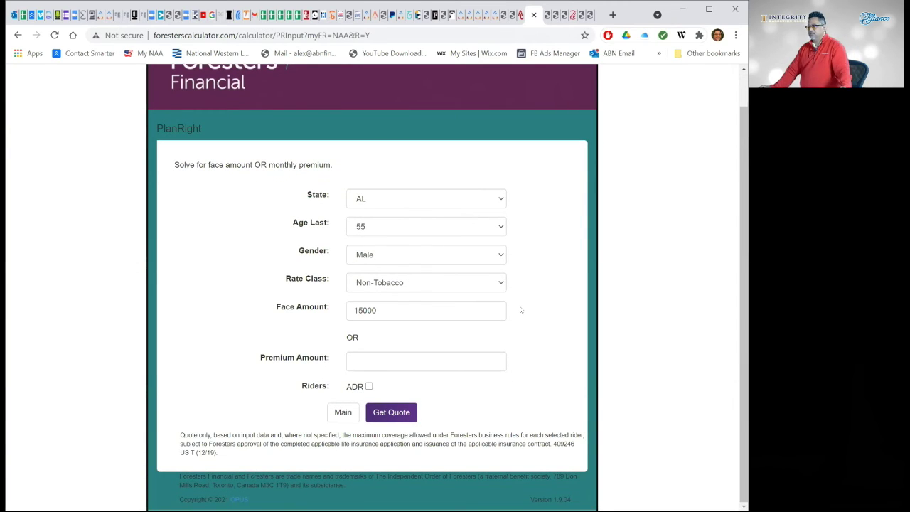
scroll(520, 310, "up", 1)
scroll(520, 310, "down", 1)
scroll(520, 310, "up", 1)
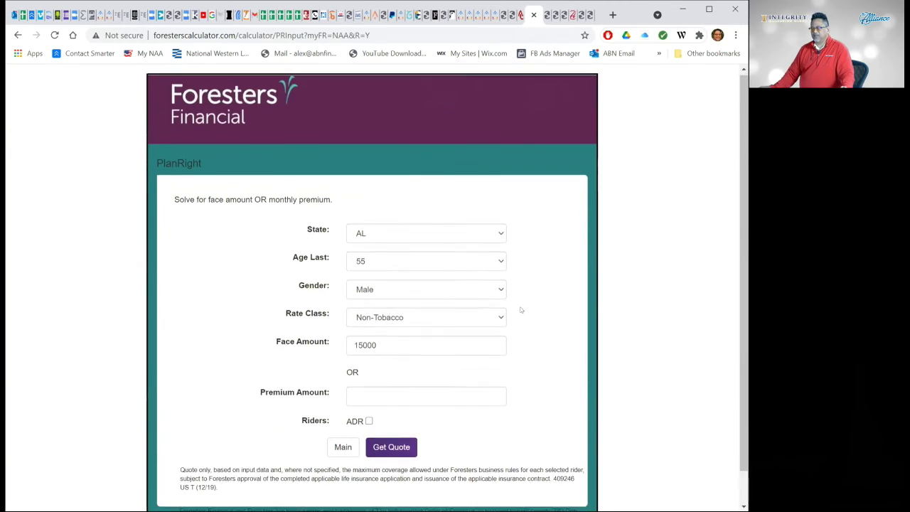
scroll(521, 310, "down", 1)
scroll(524, 308, "up", 1)
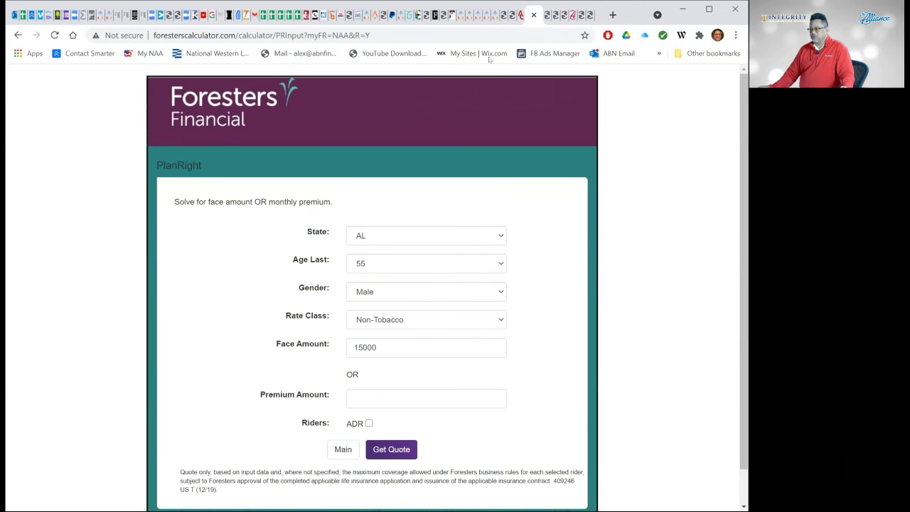
- Look over the Final Expense Grid, Product Pocket Guide and Mortgage Term Grid, then return to Columbian Life
left_click(563, 15)
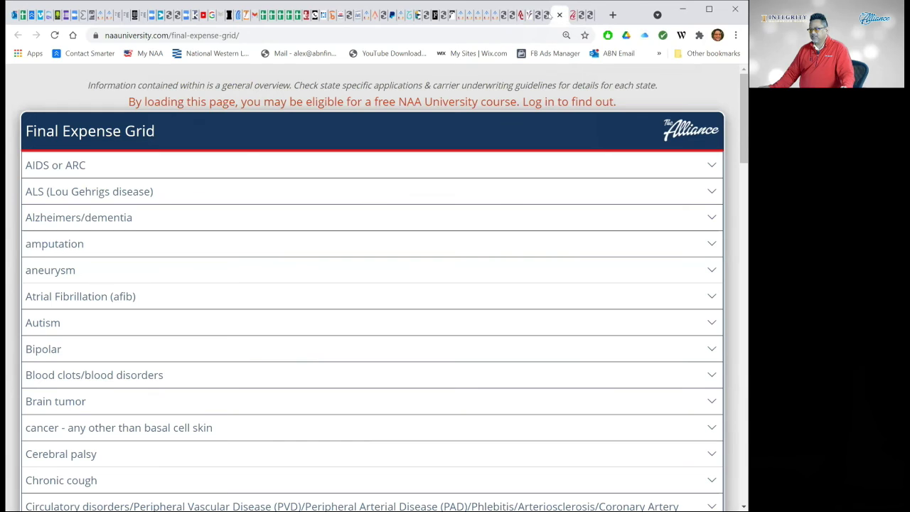
left_click(538, 16)
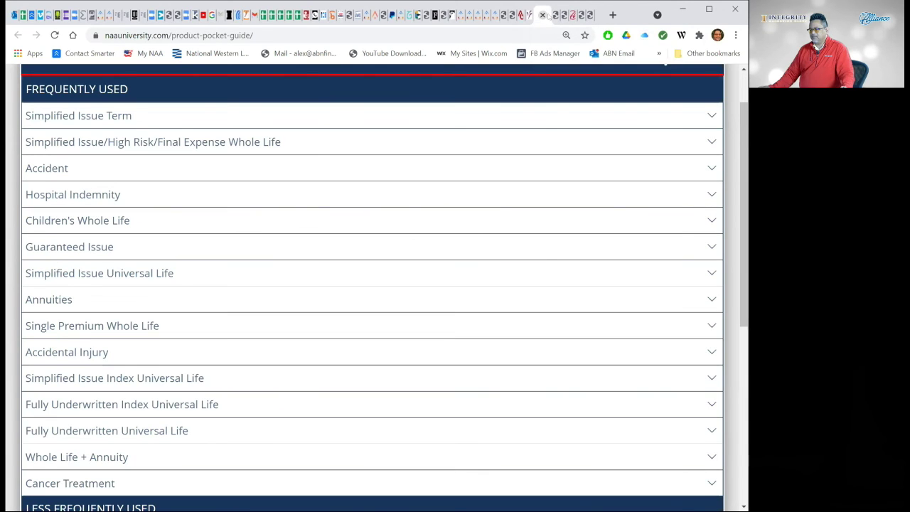
key("ctrl+Tab")
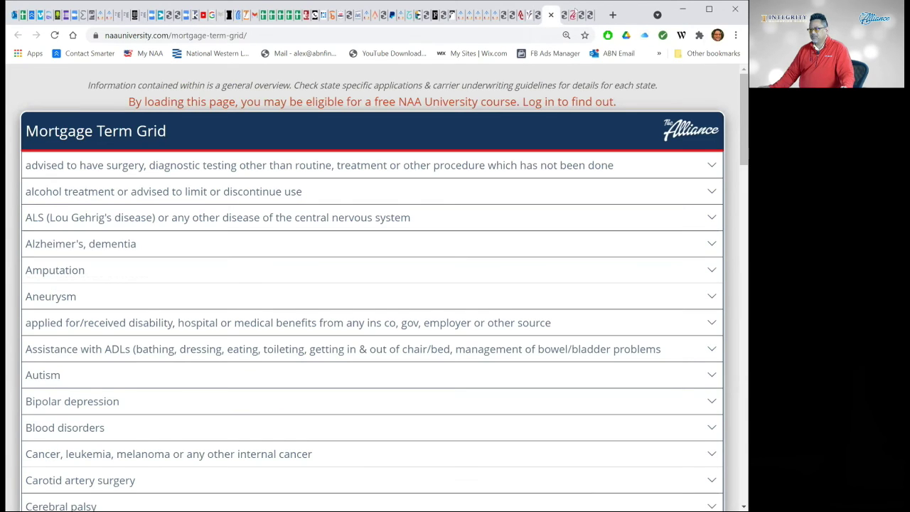
left_click(587, 15)
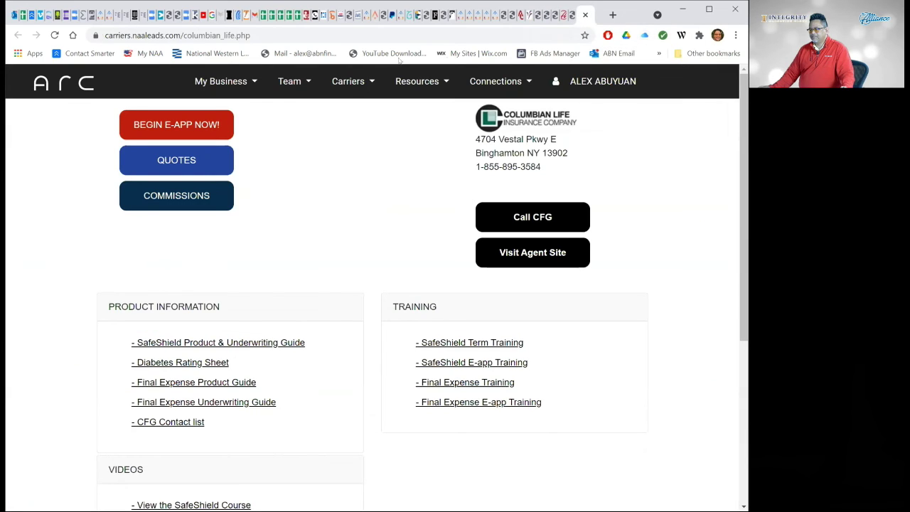
- Go to ARC's Foresters carrier page and expand VIEW MORE to list all its product guides
left_click(349, 80)
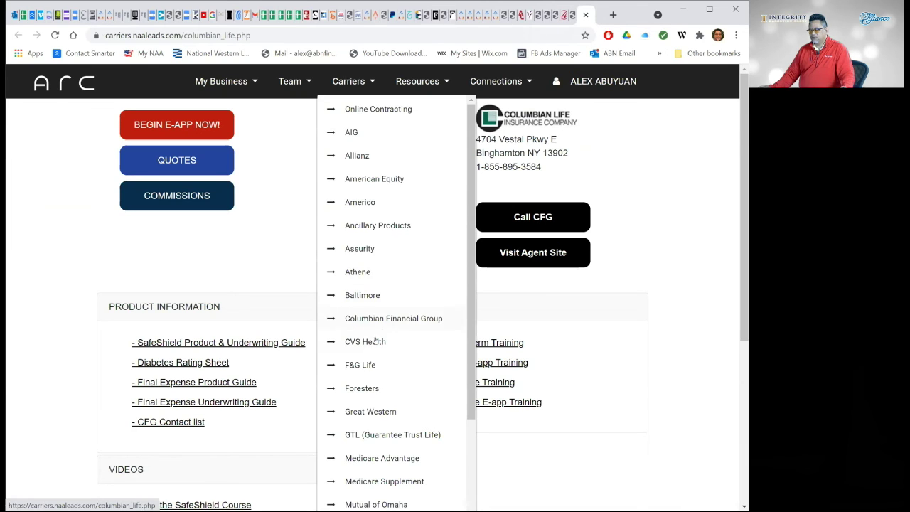
left_click(361, 388)
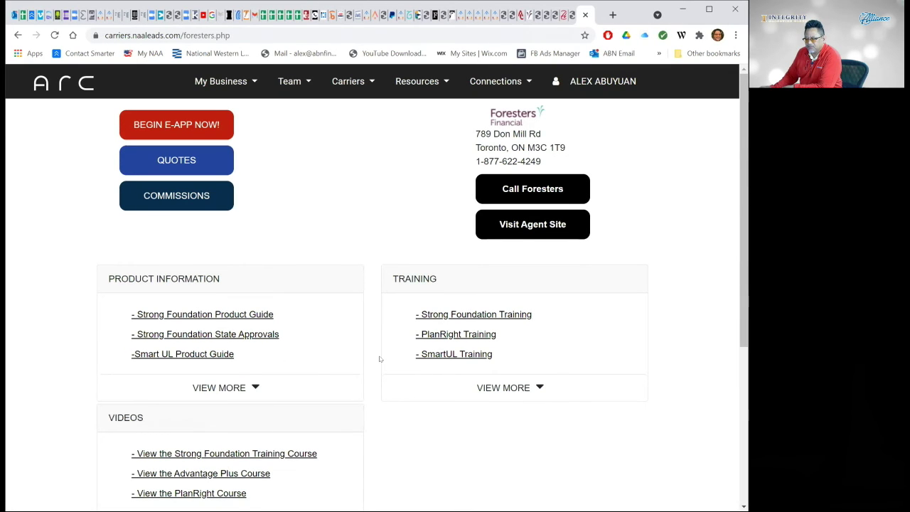
scroll(379, 359, "down", 2)
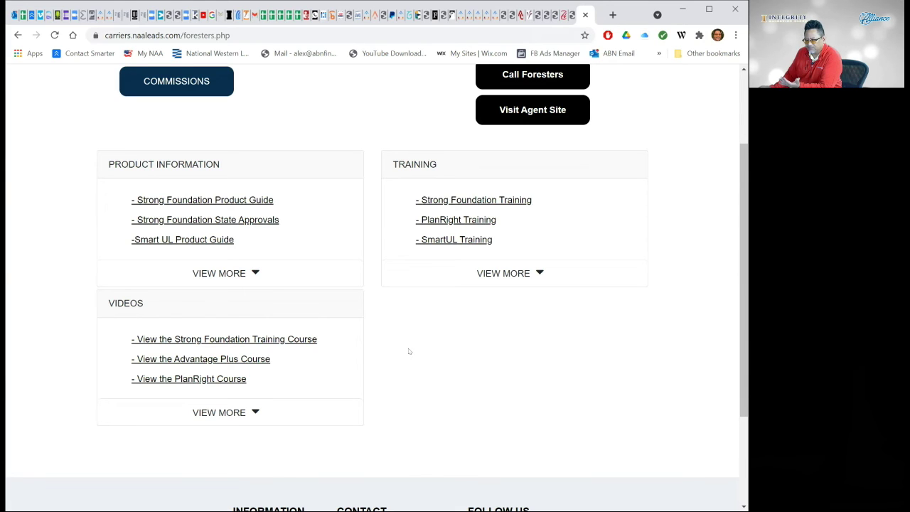
scroll(409, 351, "up", 2)
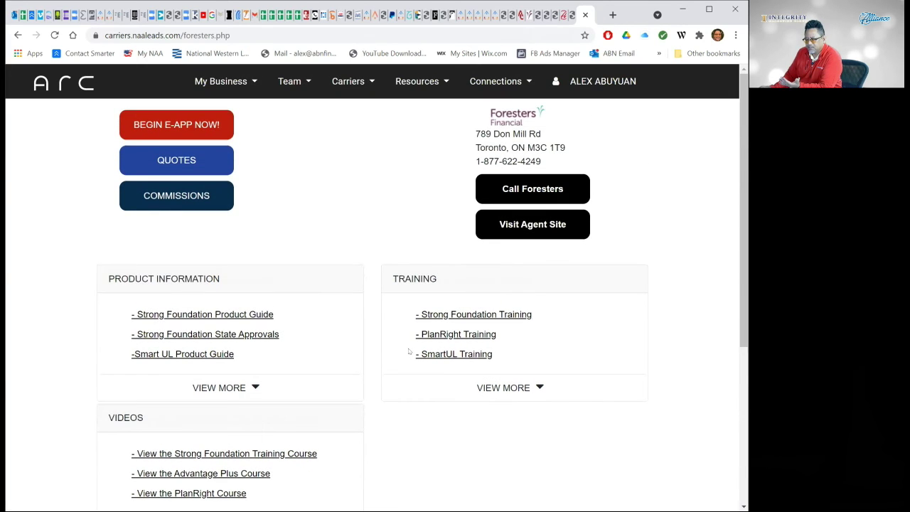
scroll(510, 347, "down", 1)
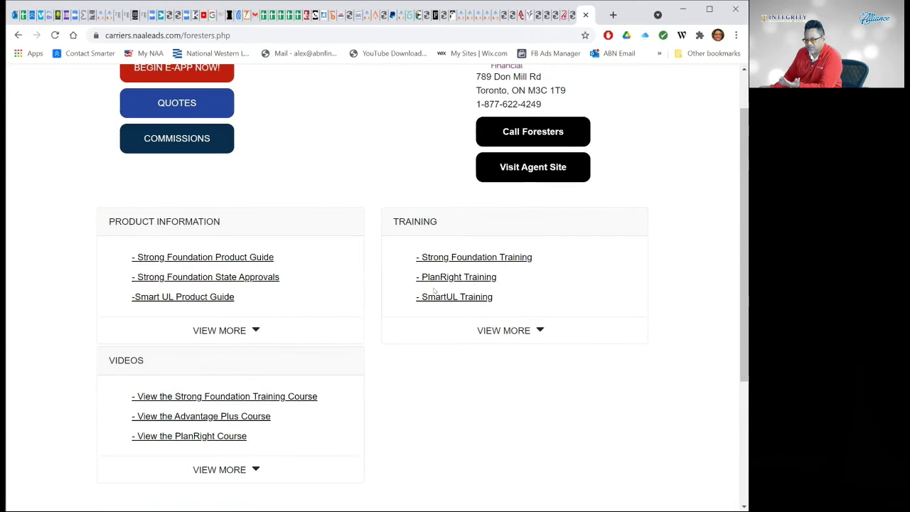
left_click(206, 337)
scroll(335, 321, "down", 2)
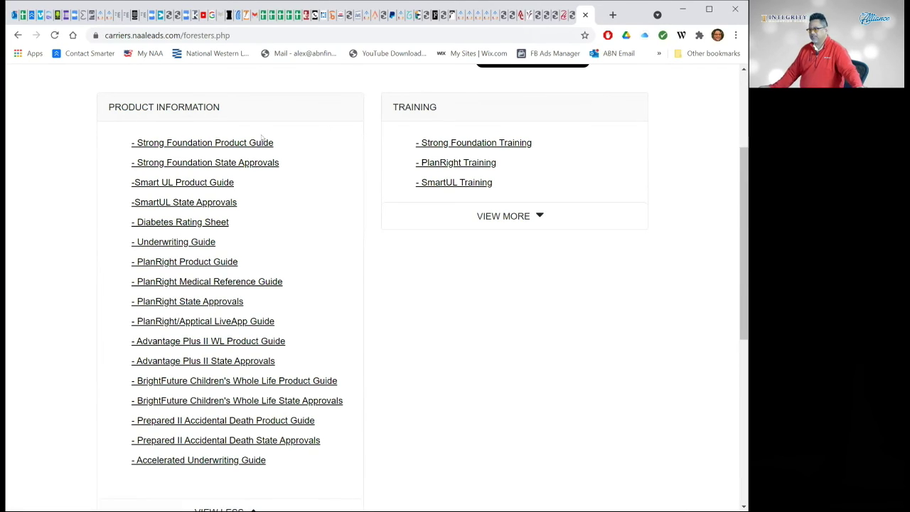
left_click(561, 15)
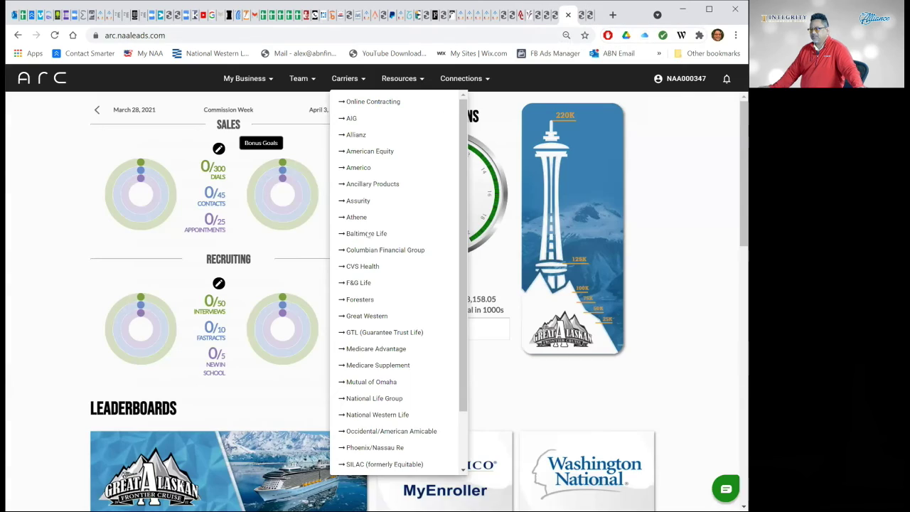
left_click(580, 15)
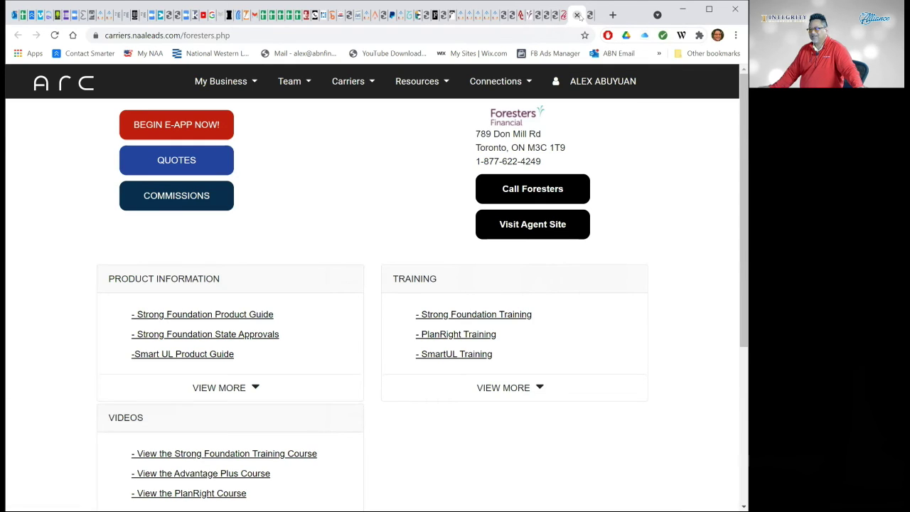
- Begin a new Foresters e-app case and autofill the insured's name from a saved entry
left_click(169, 122)
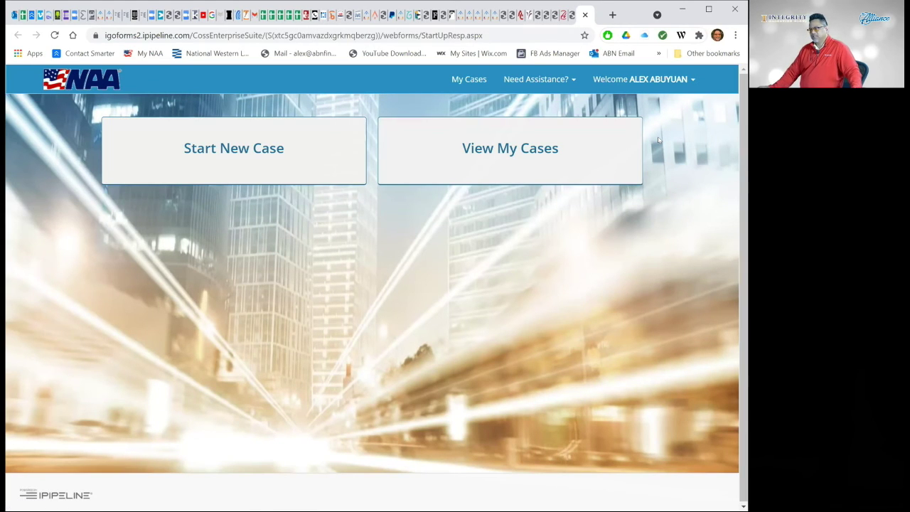
left_click(228, 147)
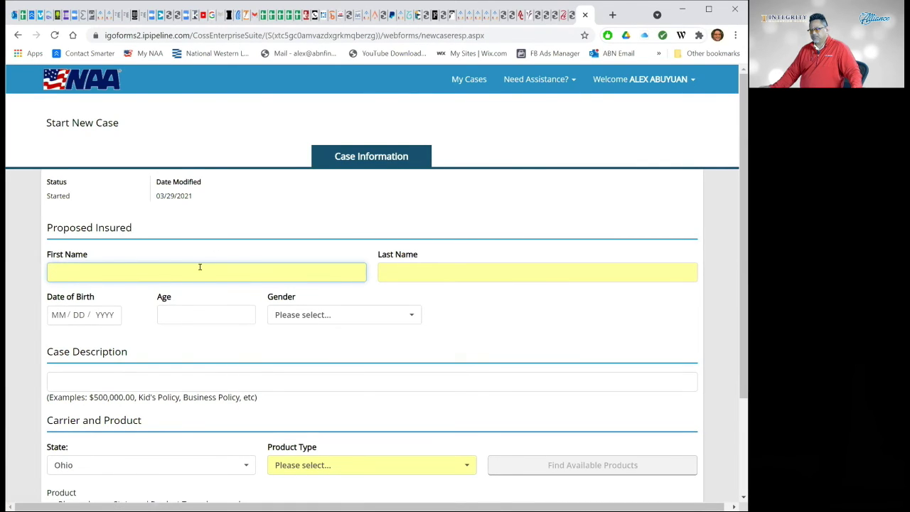
left_click(200, 267)
key("Down")
key("Down")
key("Up")
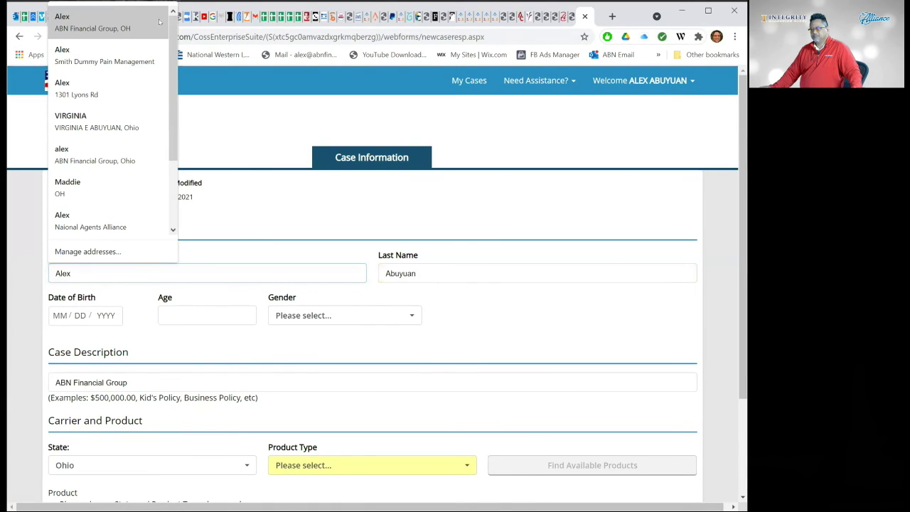
key("Return")
- Set the insured's age to 60 and gender to Male
left_click(166, 313)
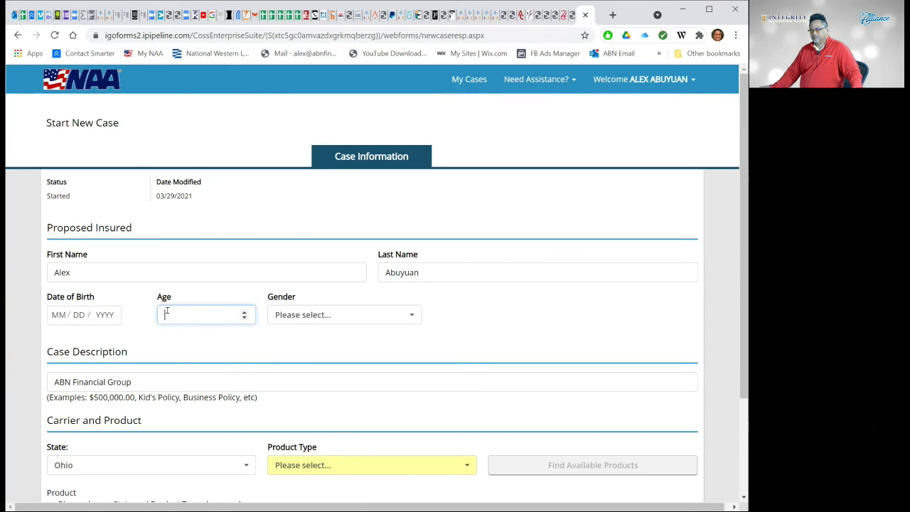
type("60")
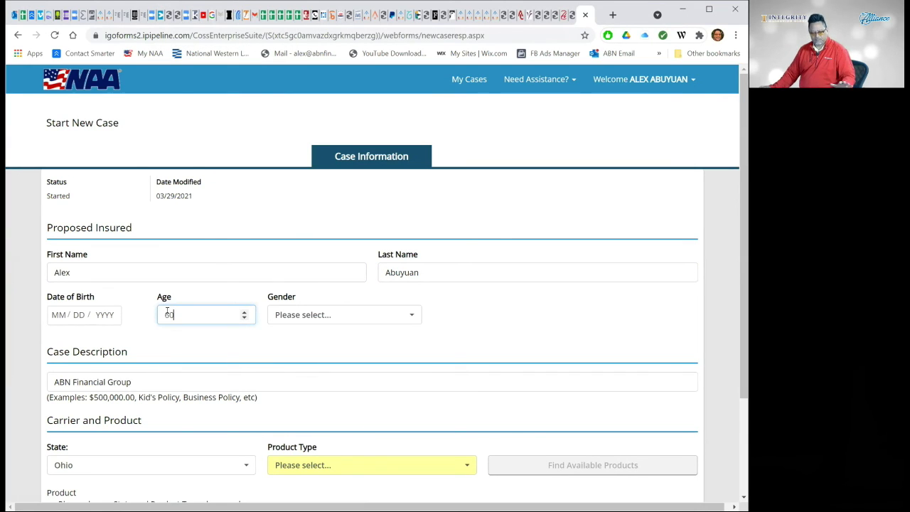
key("Tab")
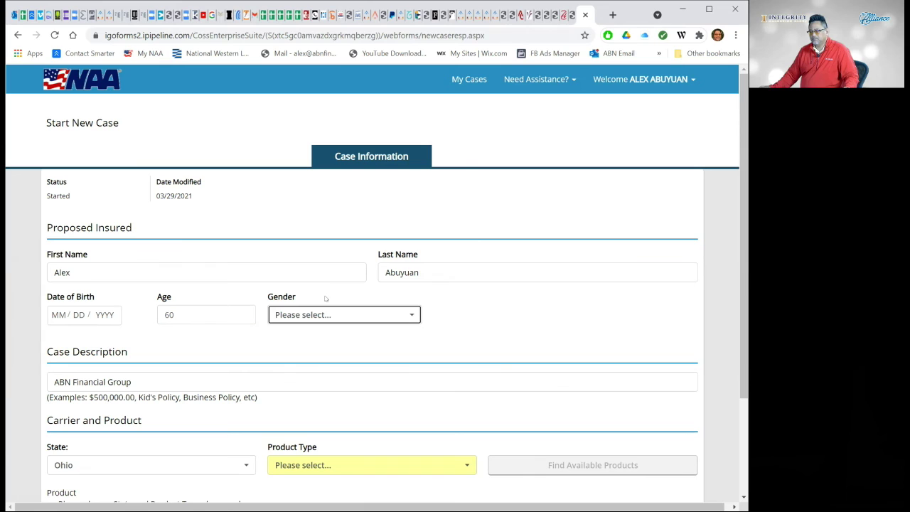
left_click(328, 317)
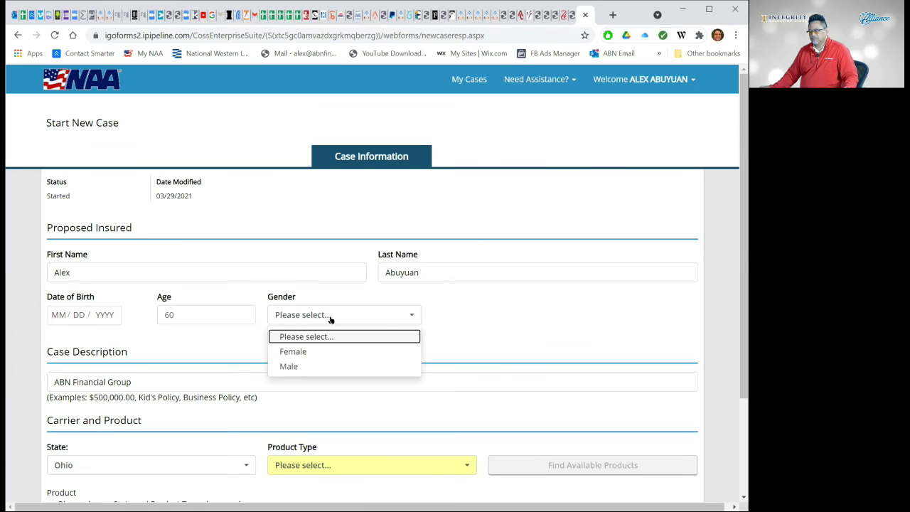
left_click(321, 370)
- Choose Term Life and list the available Ohio Term Life products
scroll(274, 388, "down", 3)
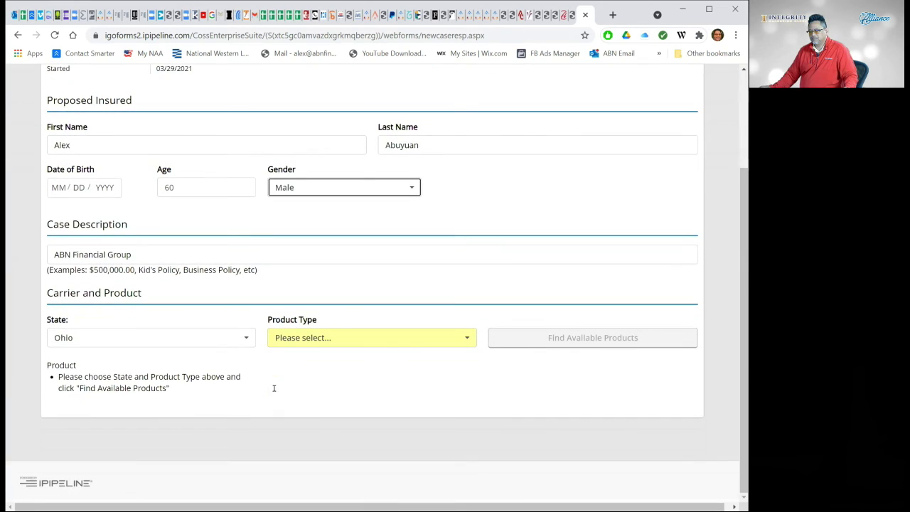
left_click(346, 341)
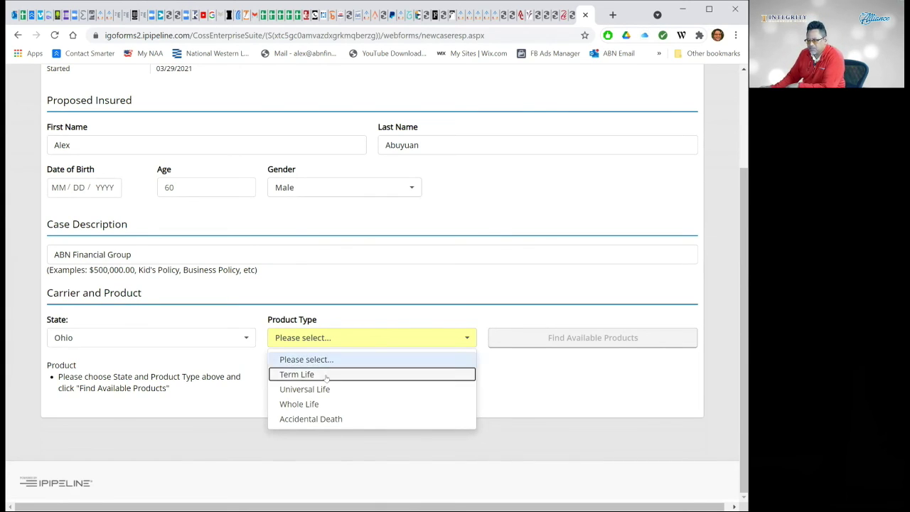
left_click(329, 375)
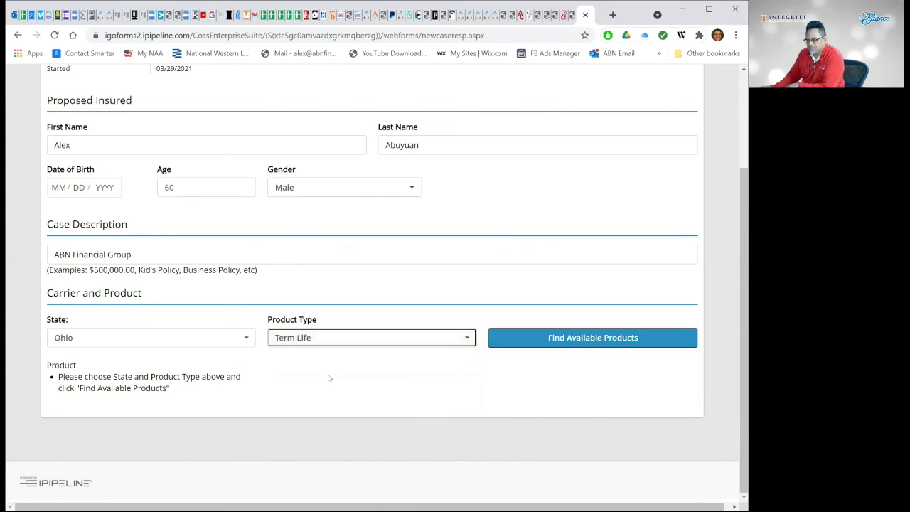
left_click(614, 342)
scroll(559, 378, "down", 3)
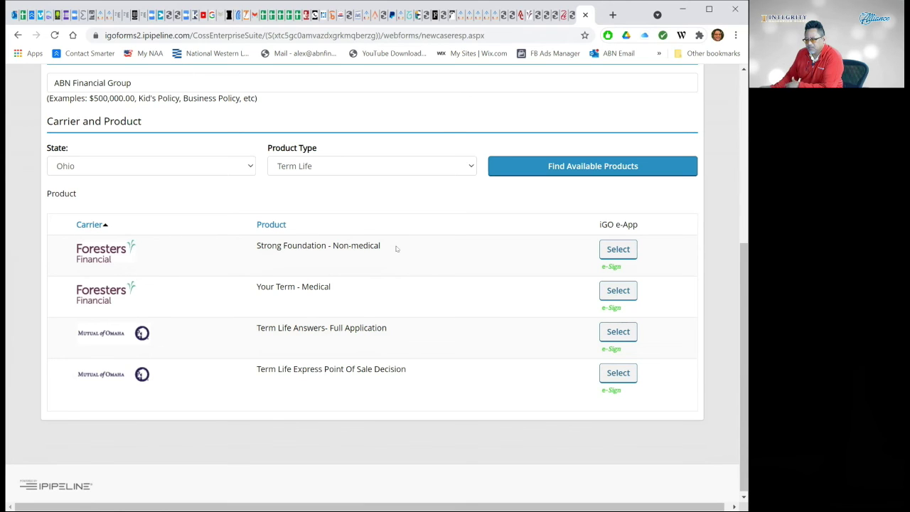
scroll(397, 249, "up", 5)
scroll(396, 249, "down", 4)
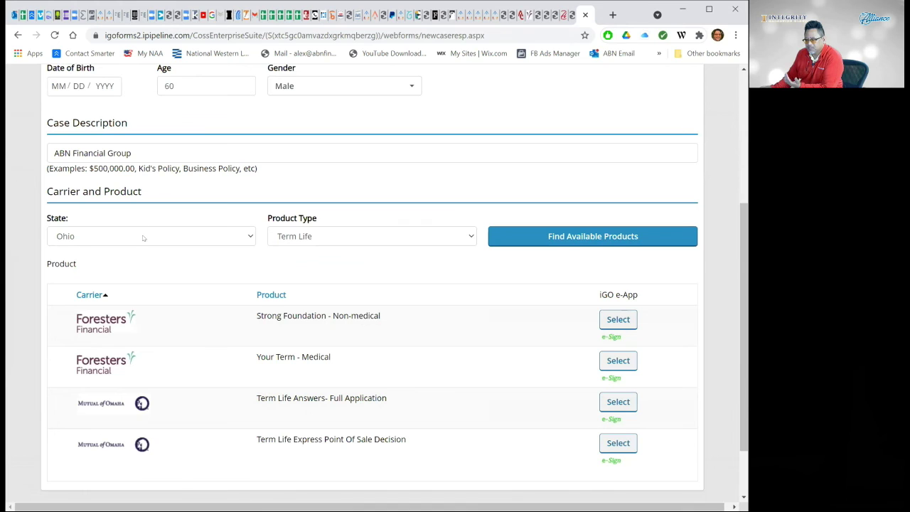
- Switch the case to New York Term Life and select Foresters Your Term - Non-medical
left_click(142, 238)
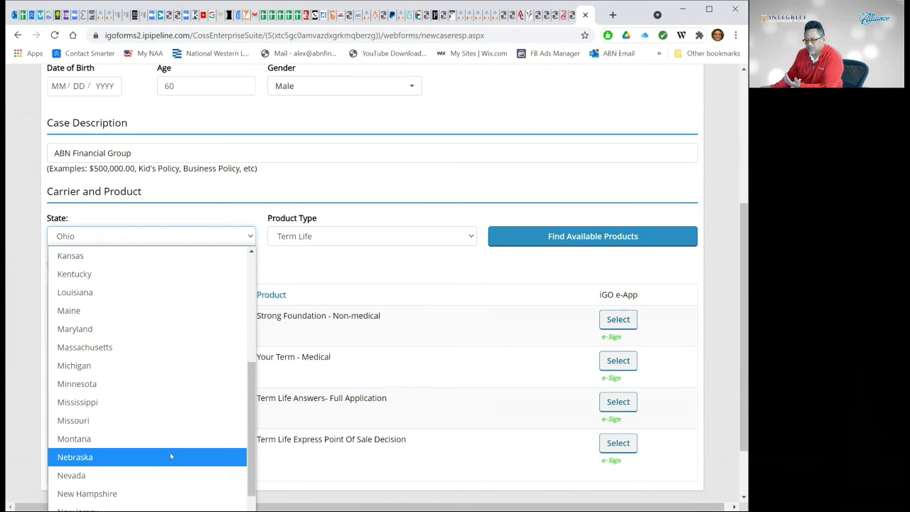
scroll(143, 364, "down", 3)
left_click(85, 364)
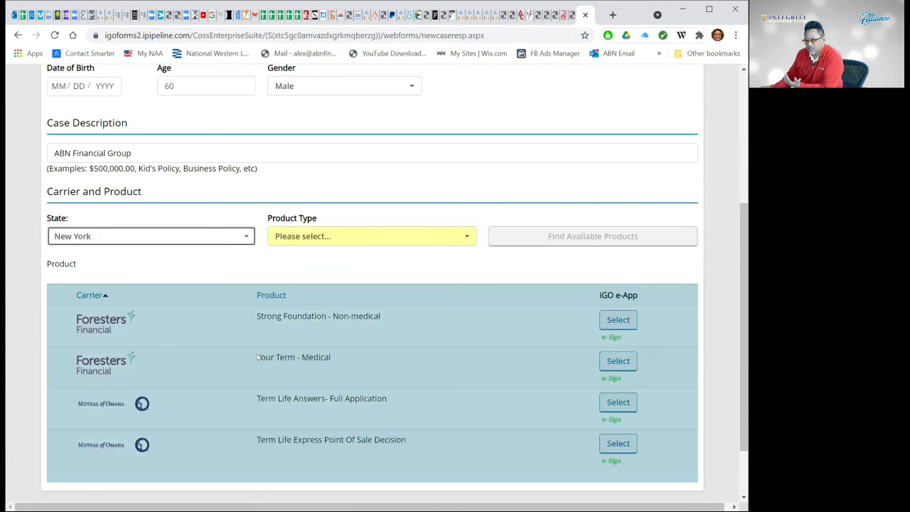
left_click(313, 239)
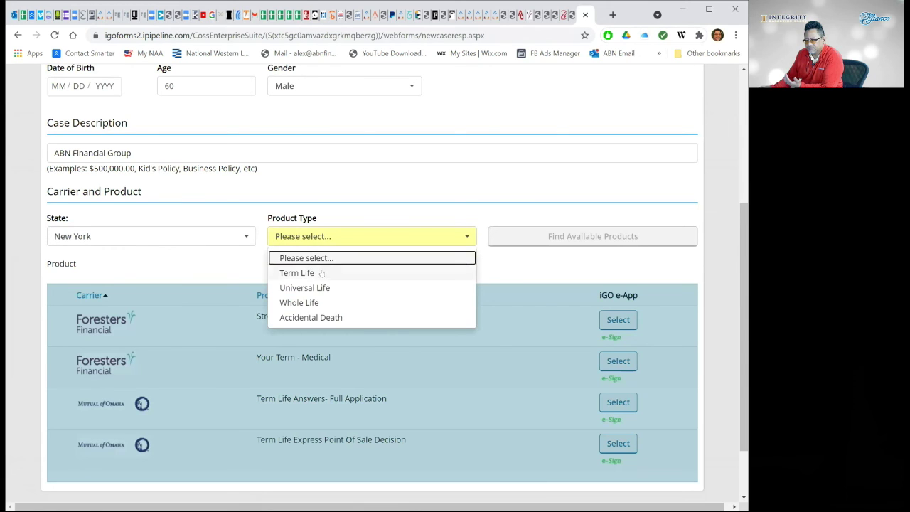
key("Return")
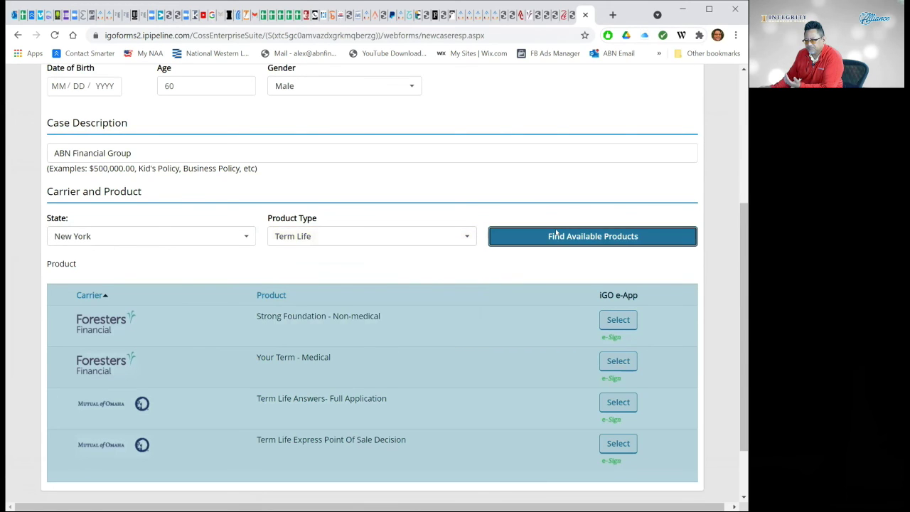
left_click(556, 235)
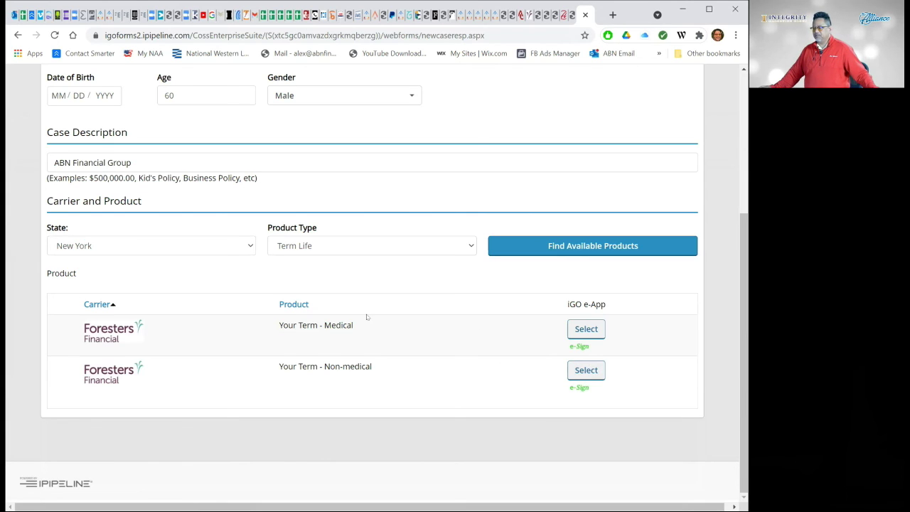
left_click(586, 370)
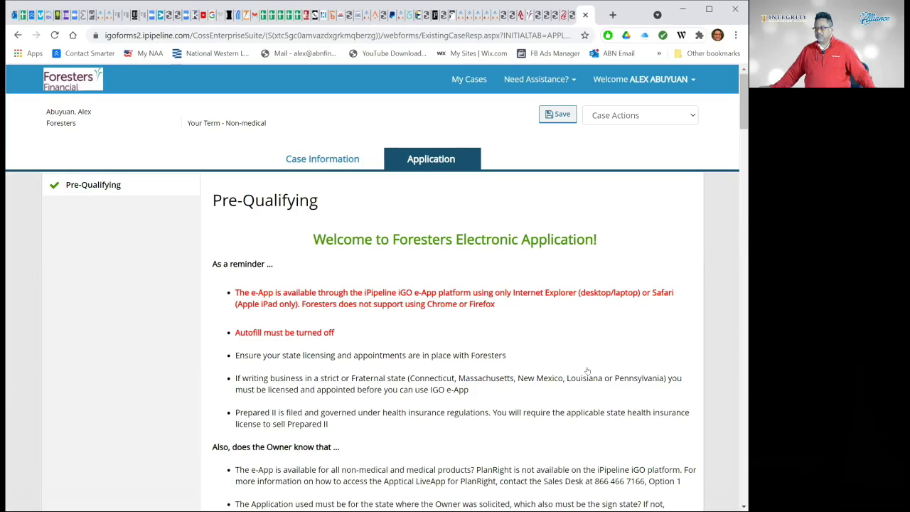
- Agree that the e-App pre-qualifying conditions are met and continue
scroll(588, 370, "down", 10)
scroll(587, 370, "down", 15)
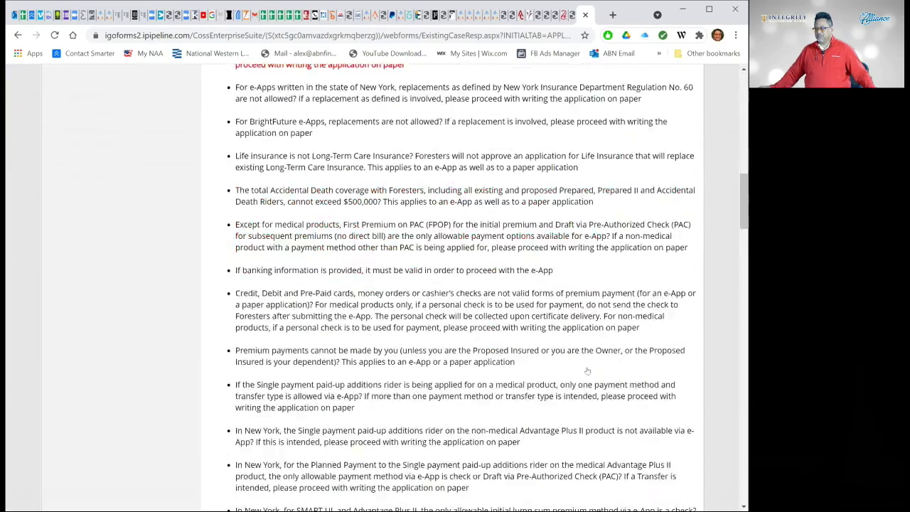
scroll(587, 371, "down", 1)
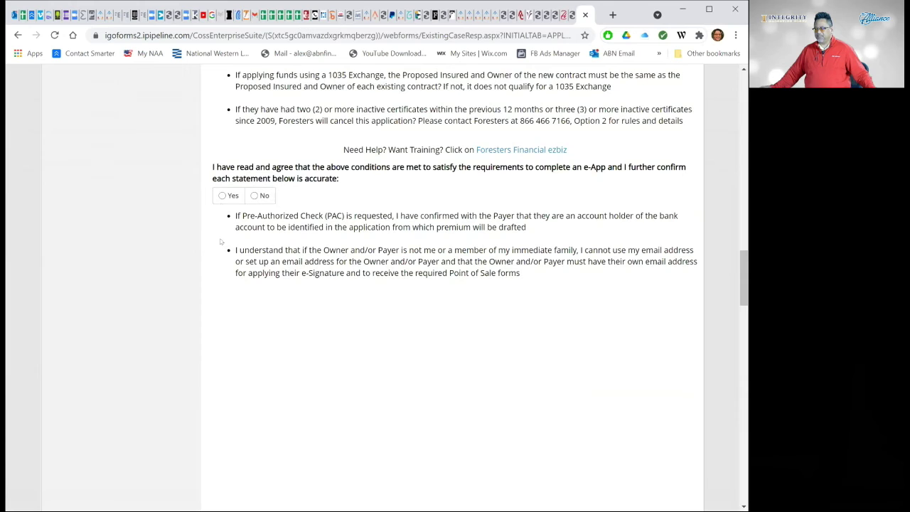
left_click(223, 196)
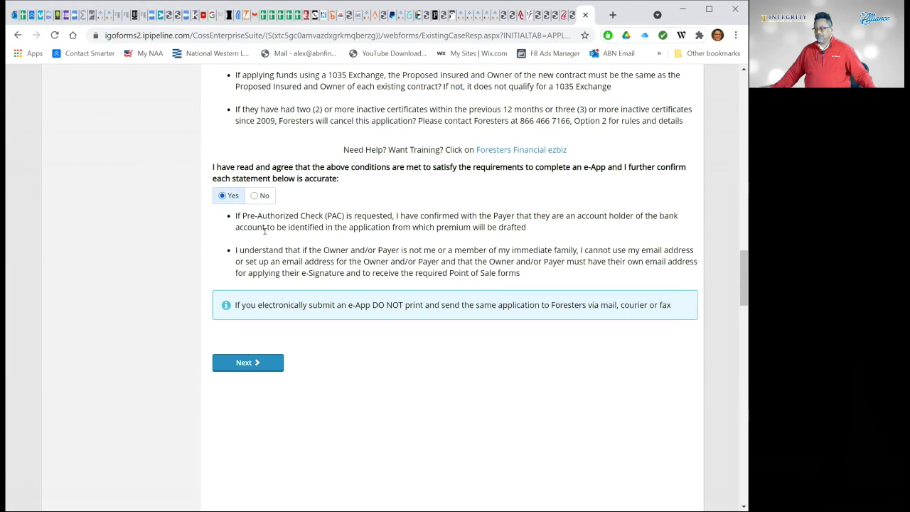
left_click(244, 362)
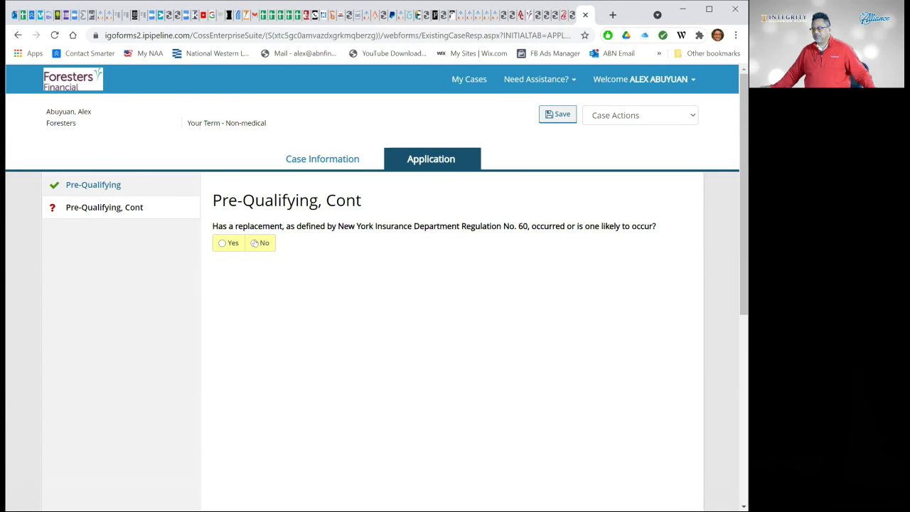
- Answer No to the New York and existing-insurance replacement questions and continue
left_click(255, 243)
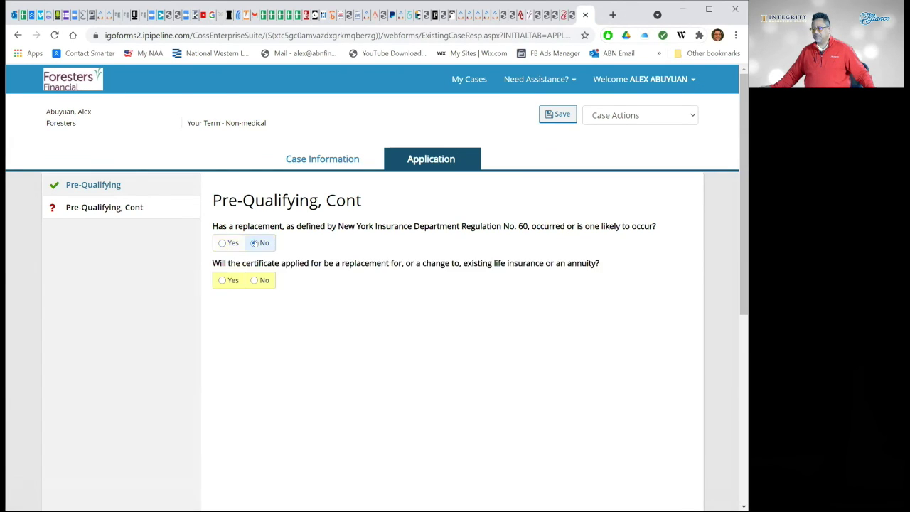
left_click(257, 282)
left_click(241, 320)
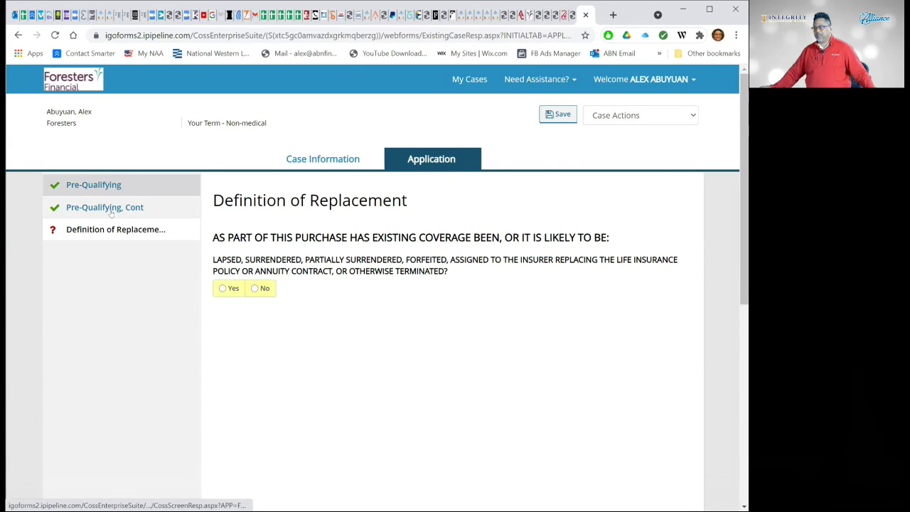
- Answer No to the lapsed, paid-up, reduced, reissued, loan-collateral and premium-stoppage questions
left_click(253, 288)
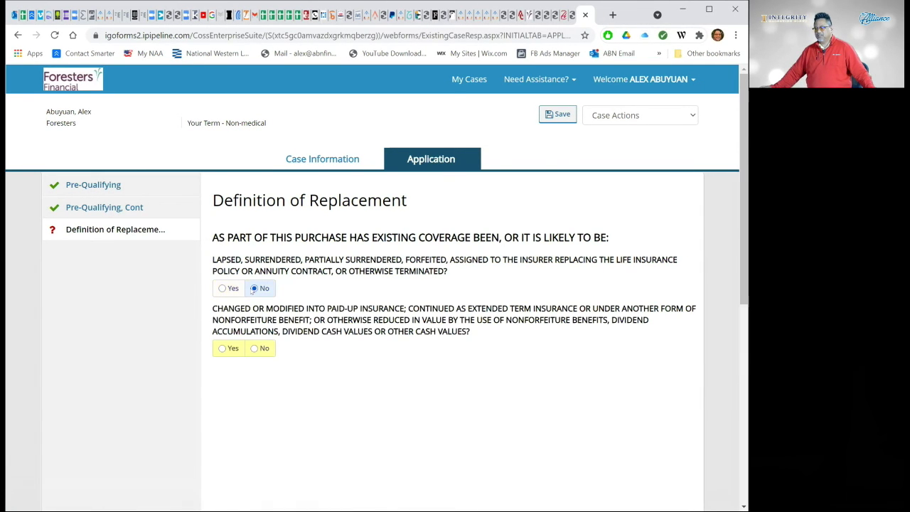
left_click(261, 347)
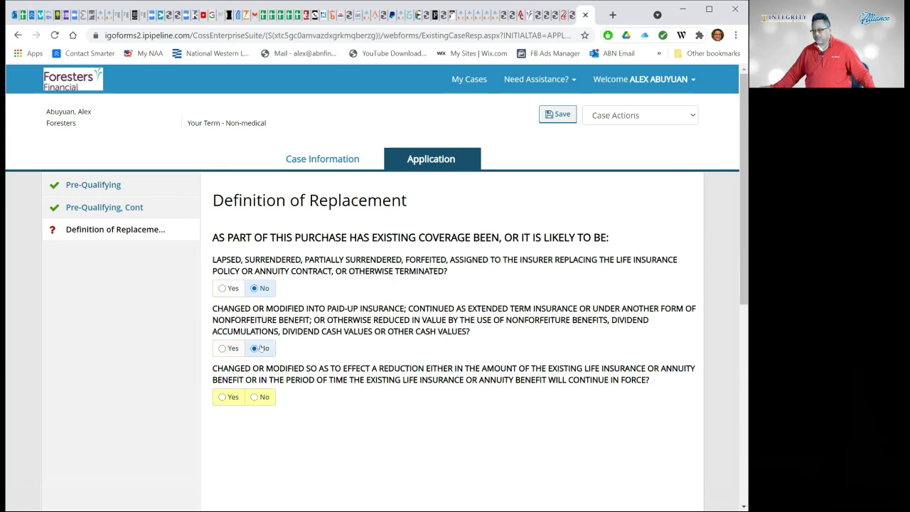
left_click(258, 398)
left_click(254, 456)
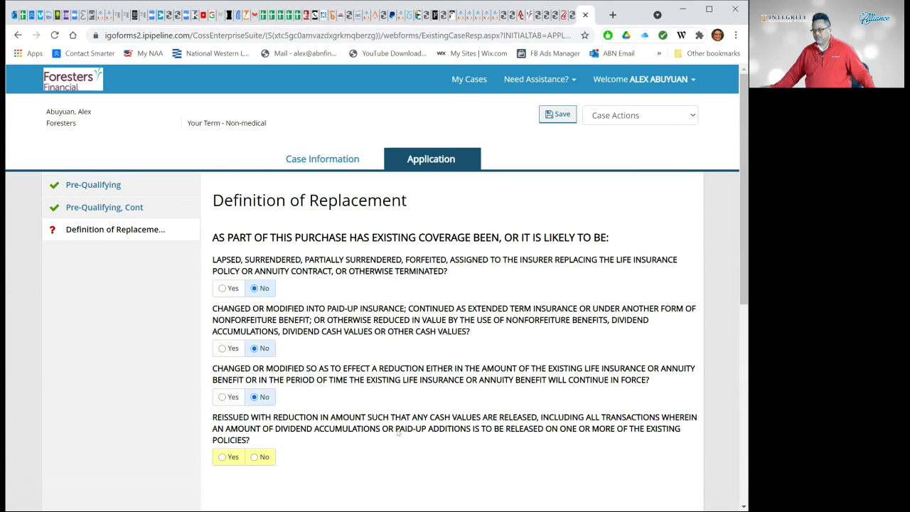
scroll(254, 457, "down", 4)
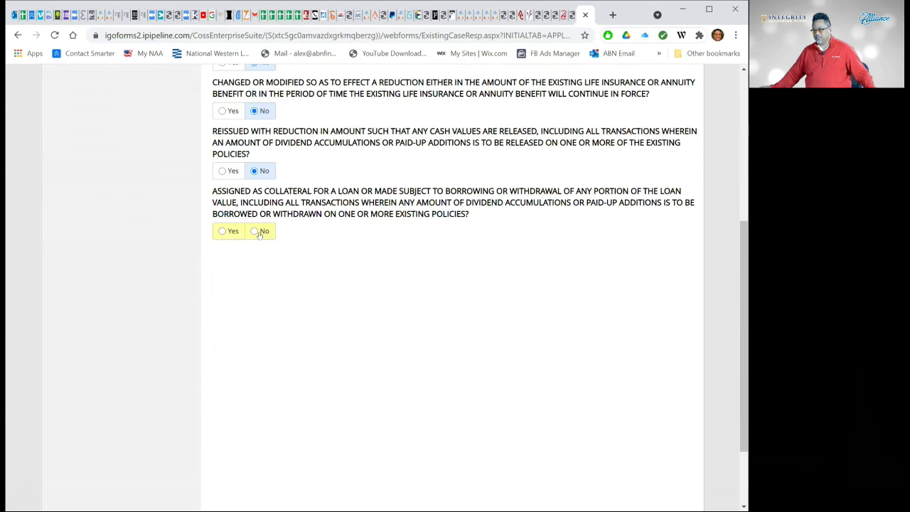
left_click(258, 231)
left_click(260, 270)
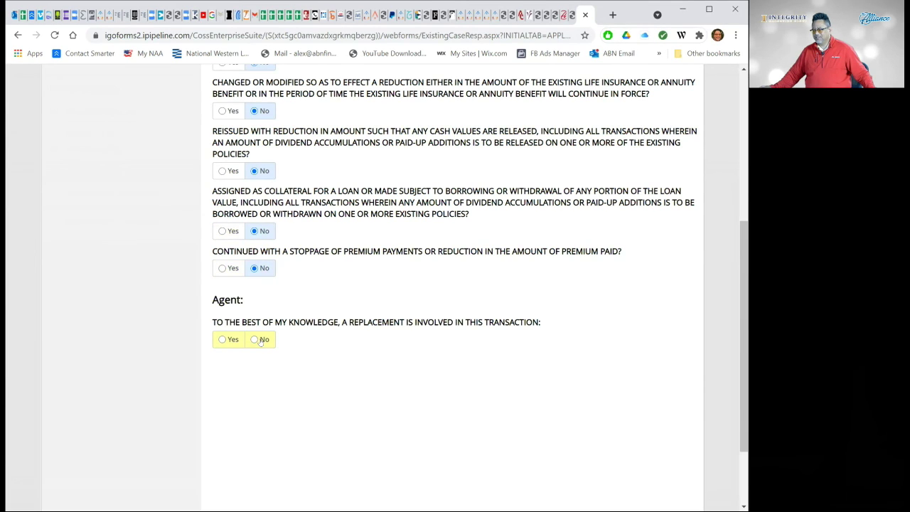
- Change the agent's replacement answer from Yes to No and continue to Other Insurance
left_click(222, 340)
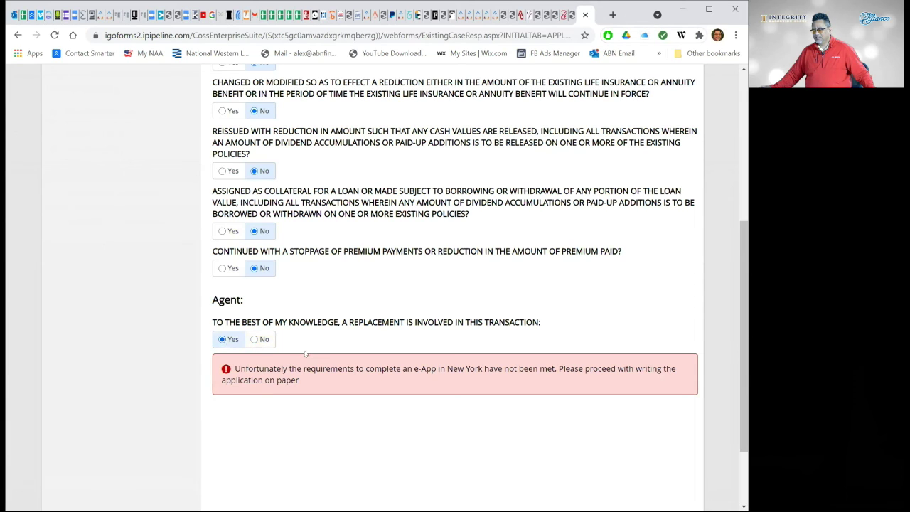
left_click(258, 339)
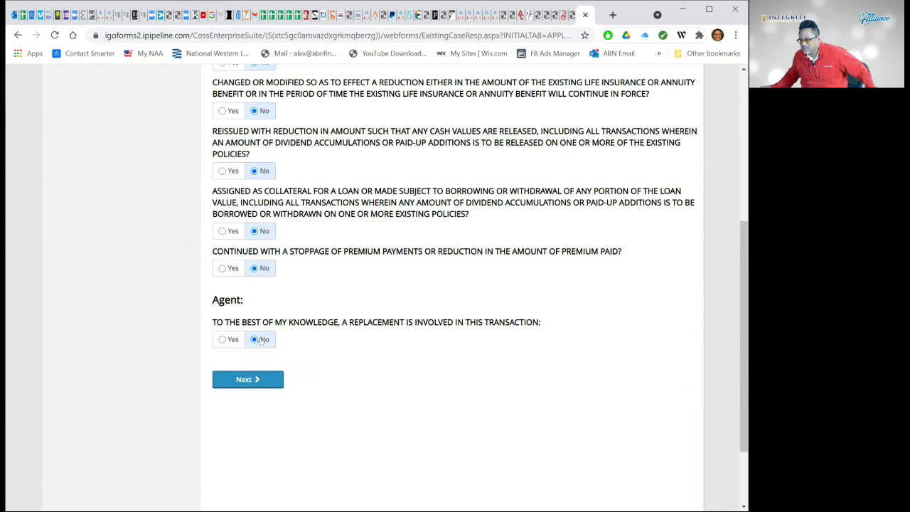
left_click(248, 378)
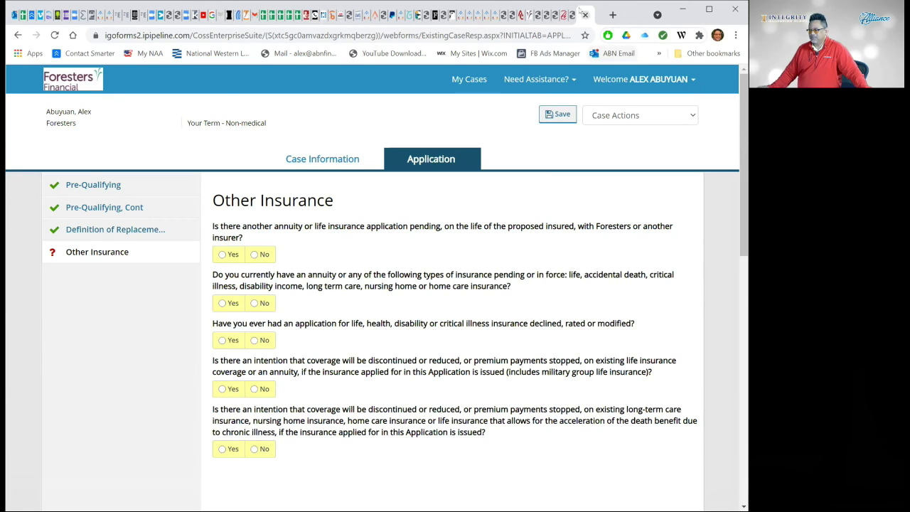
- Close the ARC Foresters carrier tab, then sign out of iGO from the Welcome menu, confirming Yes
left_click(570, 15)
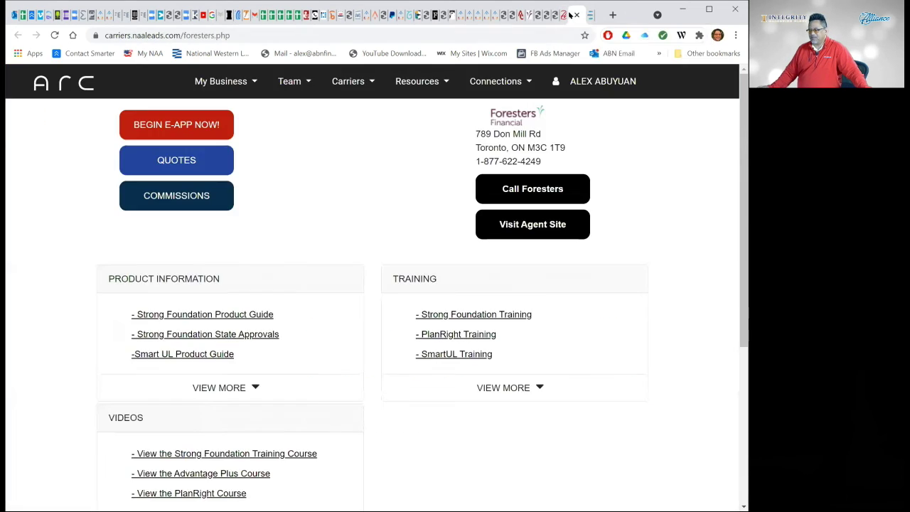
left_click(577, 15)
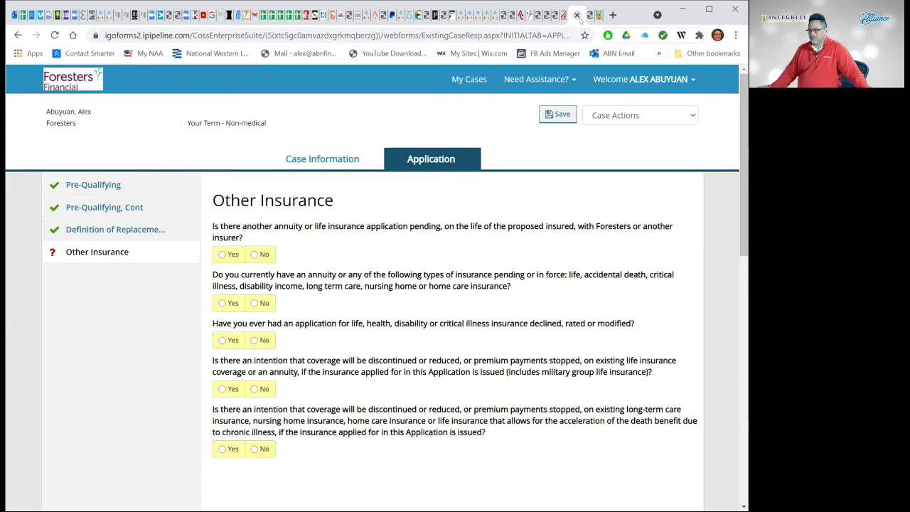
left_click(674, 76)
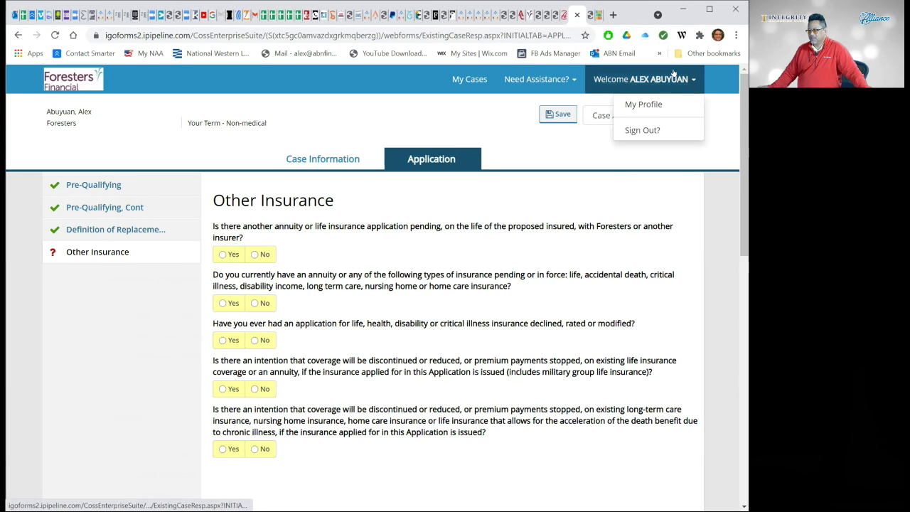
left_click(654, 131)
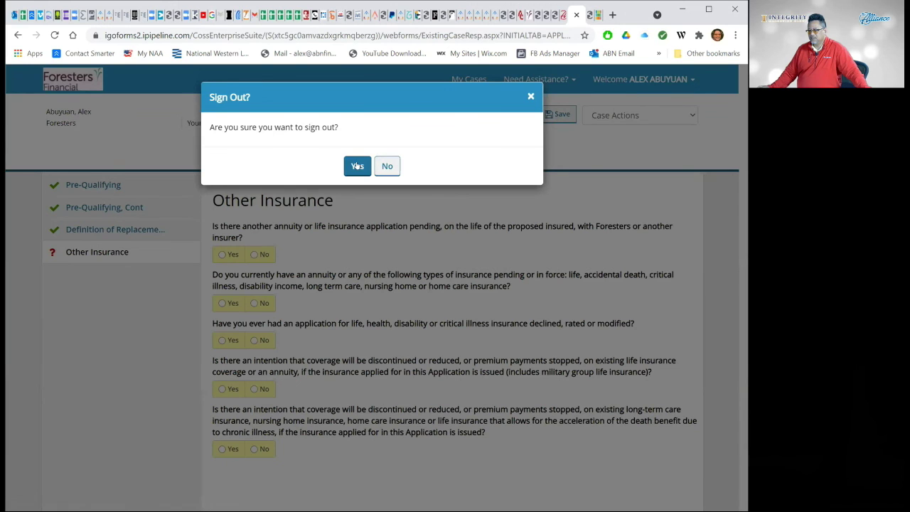
left_click(357, 166)
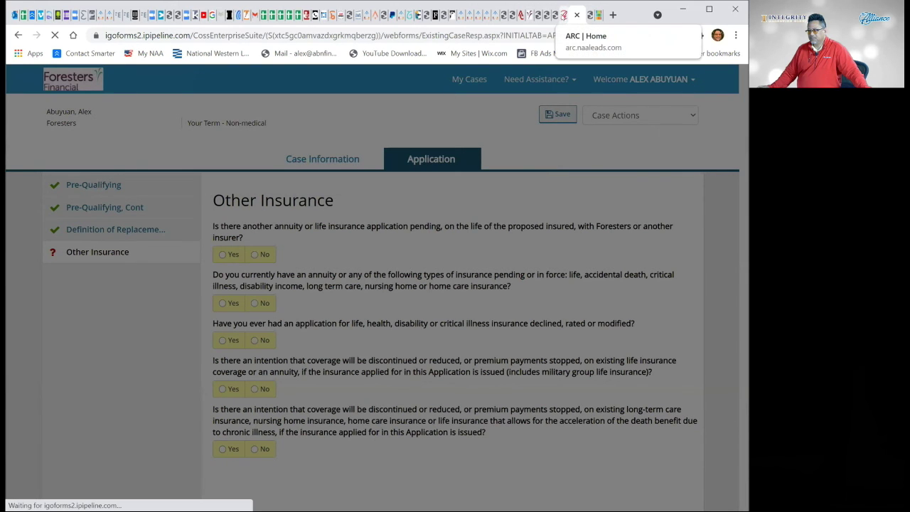
- Close the logged-out naaleads.com tab and click BEGIN E-APP NOW on ARC's Foresters page
left_click(564, 14)
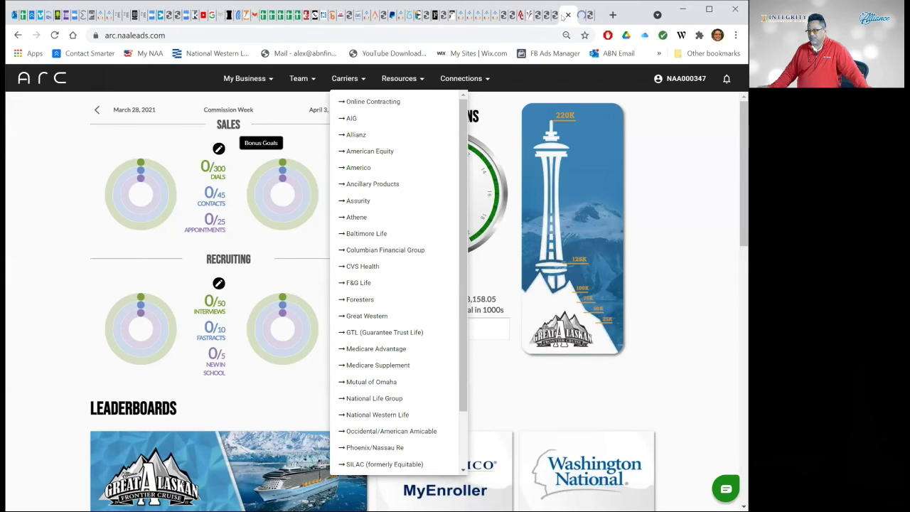
left_click(577, 17)
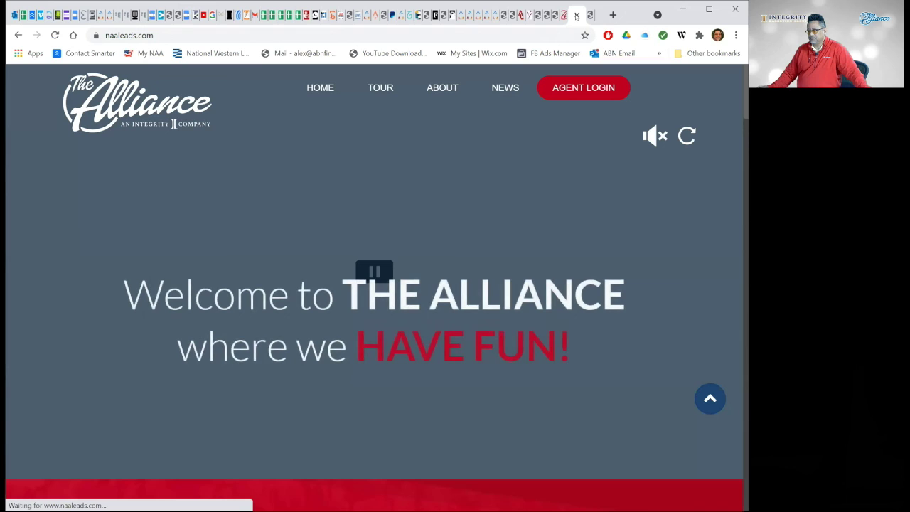
left_click(576, 15)
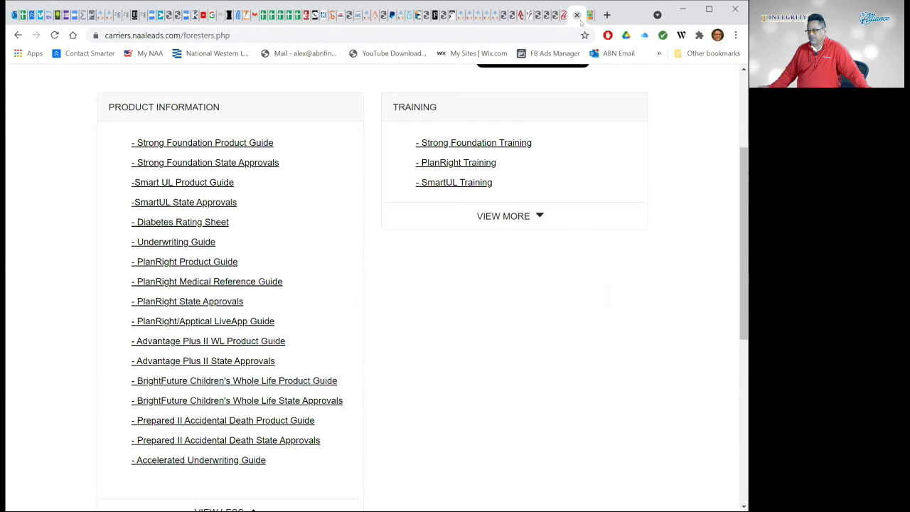
scroll(384, 135, "up", 3)
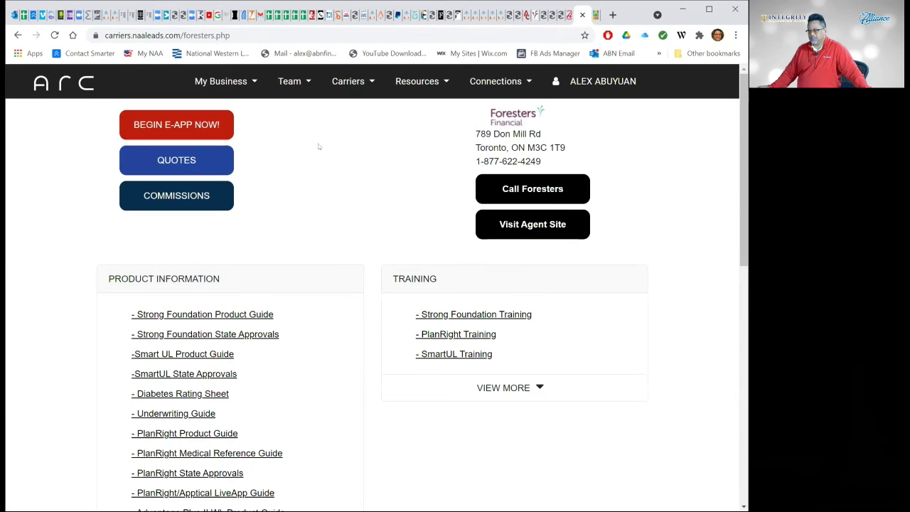
left_click(177, 125)
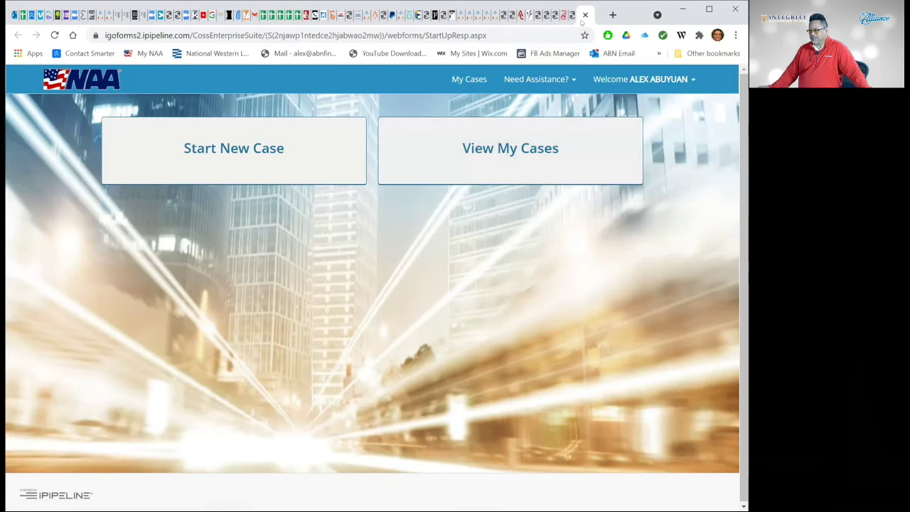
- Close the newly opened iPipeline iGO tab and bring up ARC's My Business menu
left_click(585, 15)
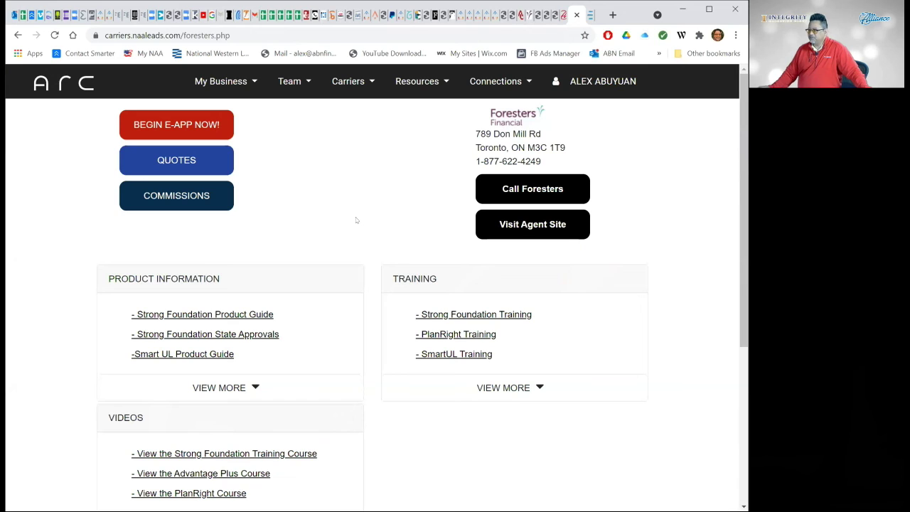
scroll(356, 221, "down", 1)
scroll(356, 220, "up", 1)
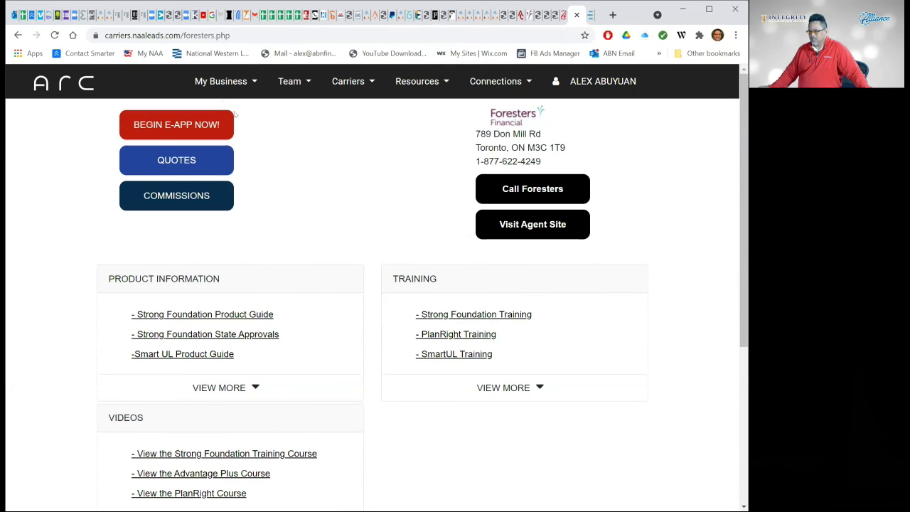
left_click(222, 82)
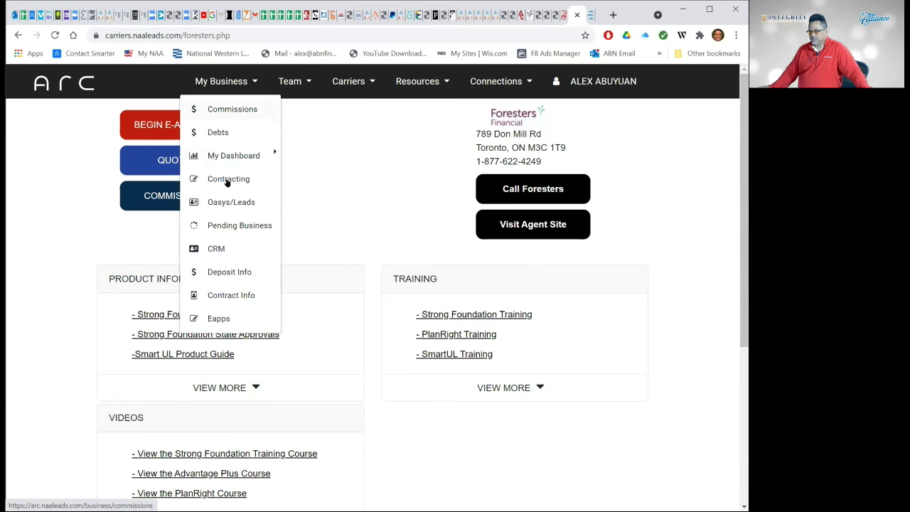
- Go to Eapps By Carriers and launch the Foresters PlanRight Tele-App LiveApp login
left_click(212, 317)
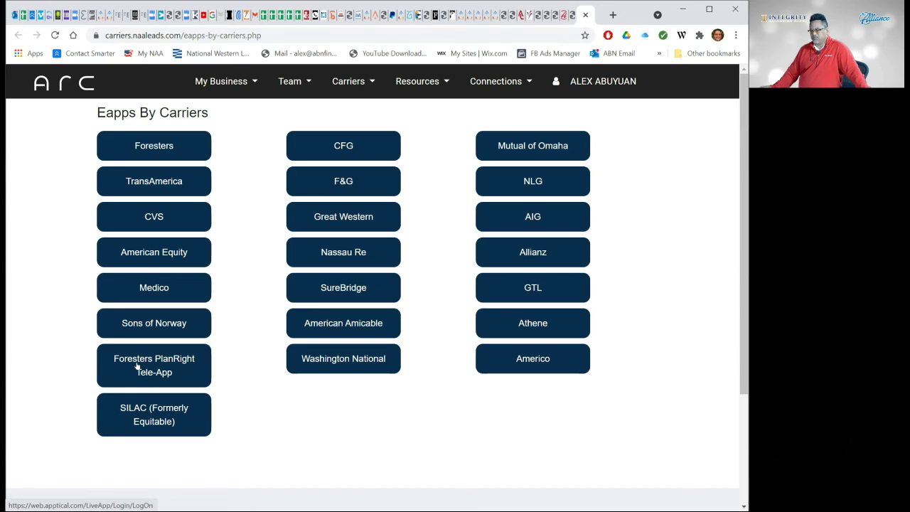
left_click(157, 369)
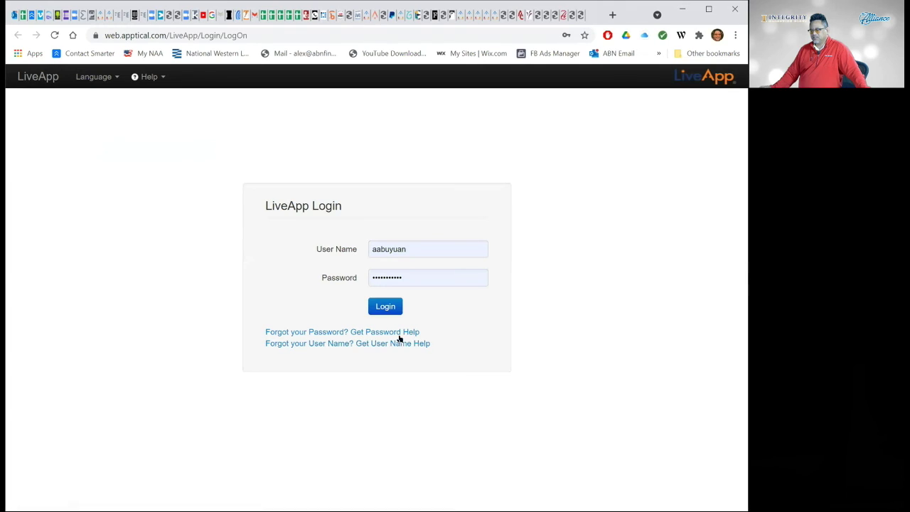
- Log in to LiveApp with the prefilled credentials
left_click(385, 306)
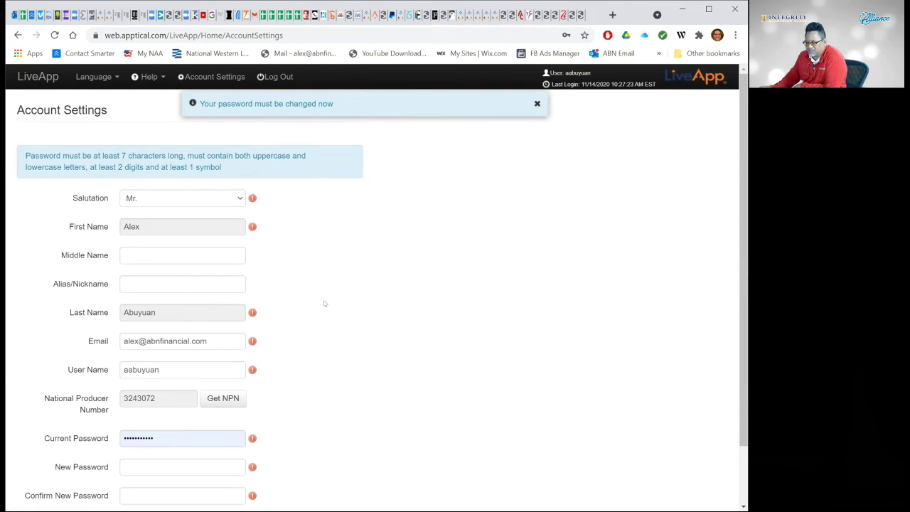
- Enter the new account password in New Password and Confirm New Password, then save
scroll(235, 406, "down", 1)
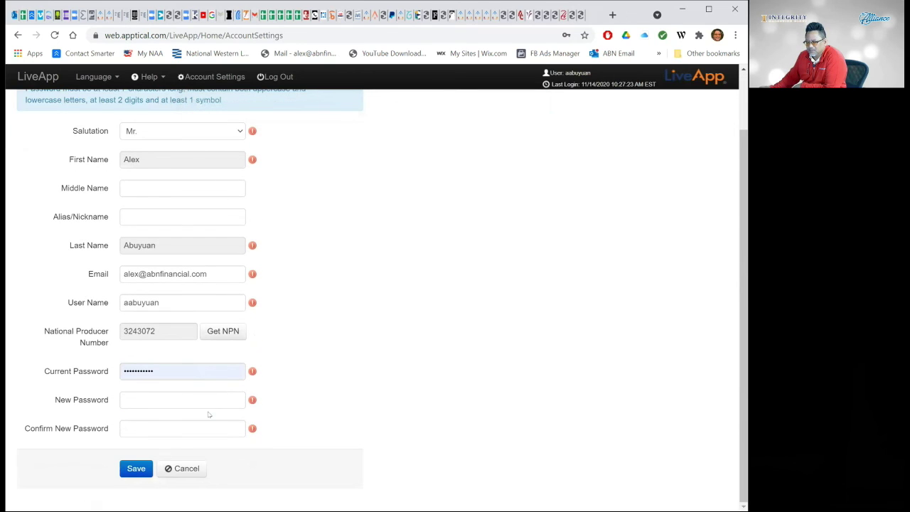
left_click(175, 398)
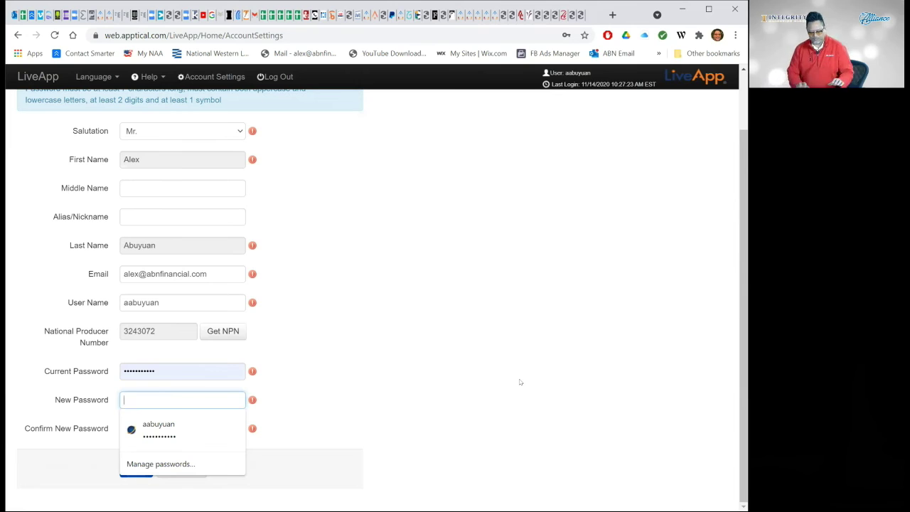
type("•••••")
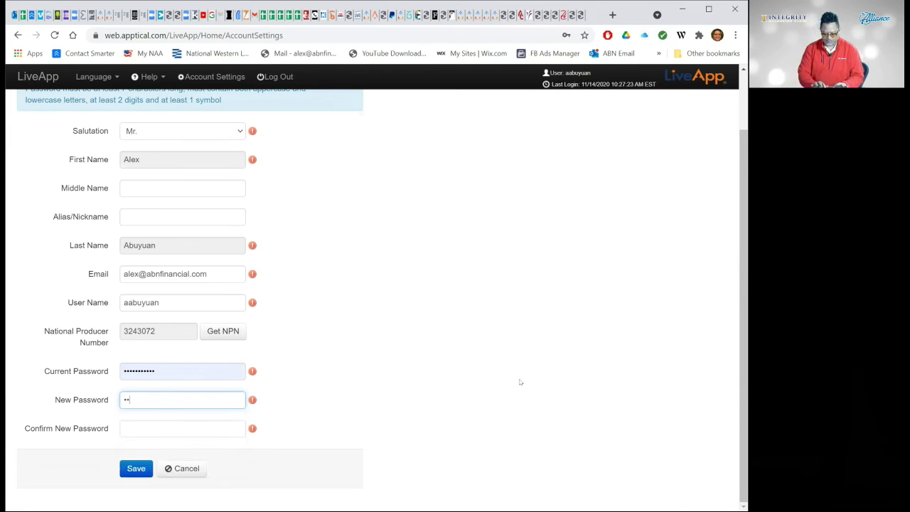
type("•••")
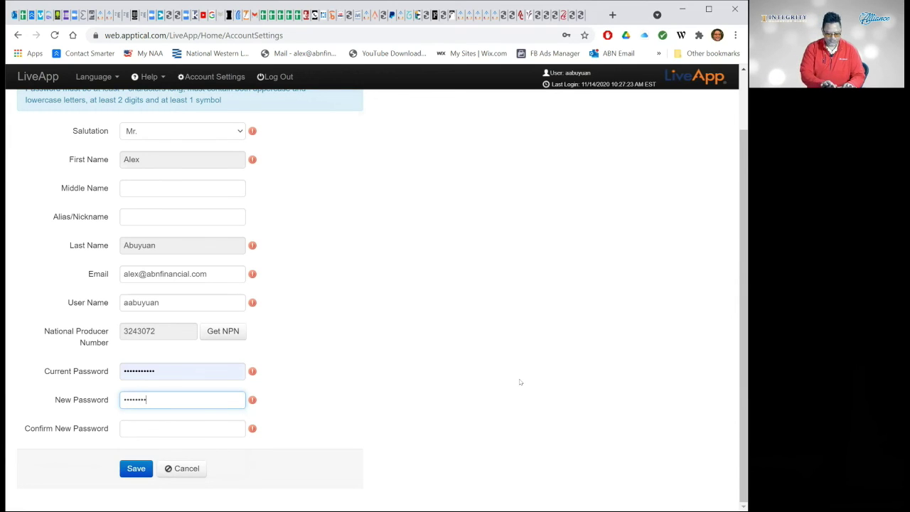
type("•")
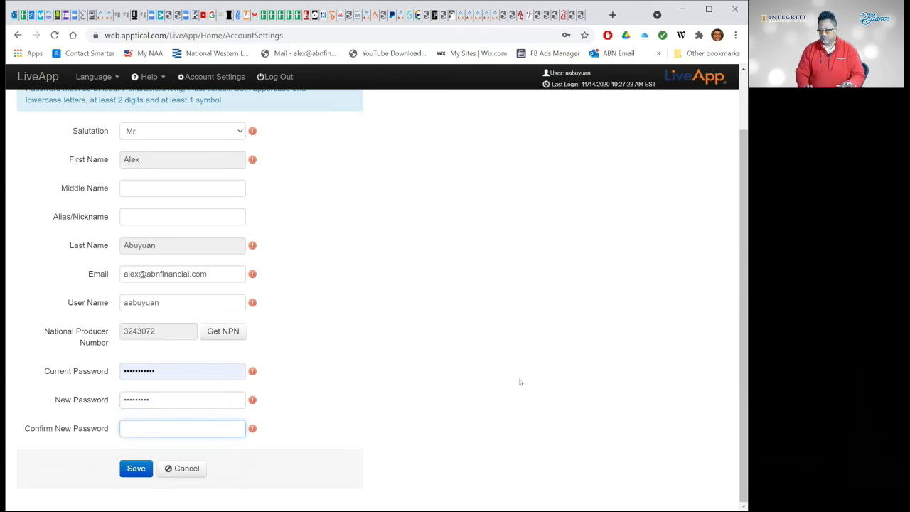
type("••")
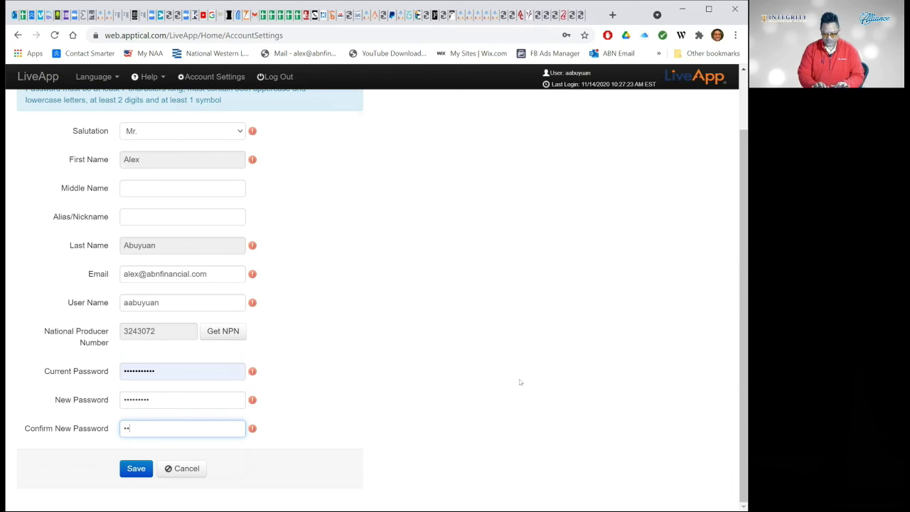
type("••••••")
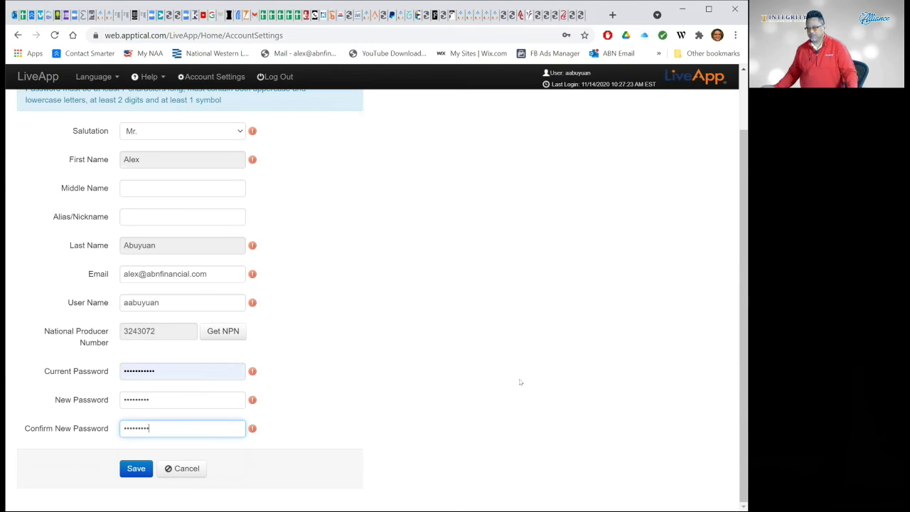
left_click(132, 472)
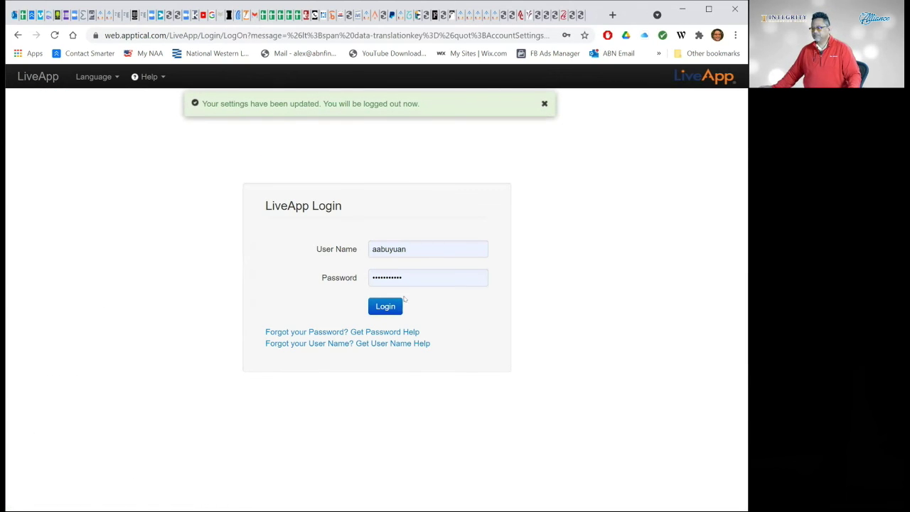
- Log back in to LiveApp after replacing the Password field with the new password
left_click(384, 307)
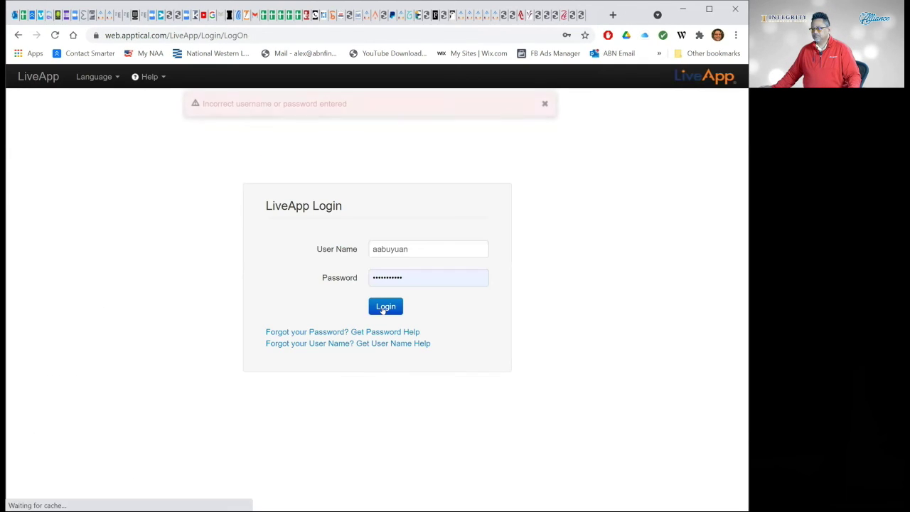
left_click(419, 272)
key("ctrl+a")
type("*")
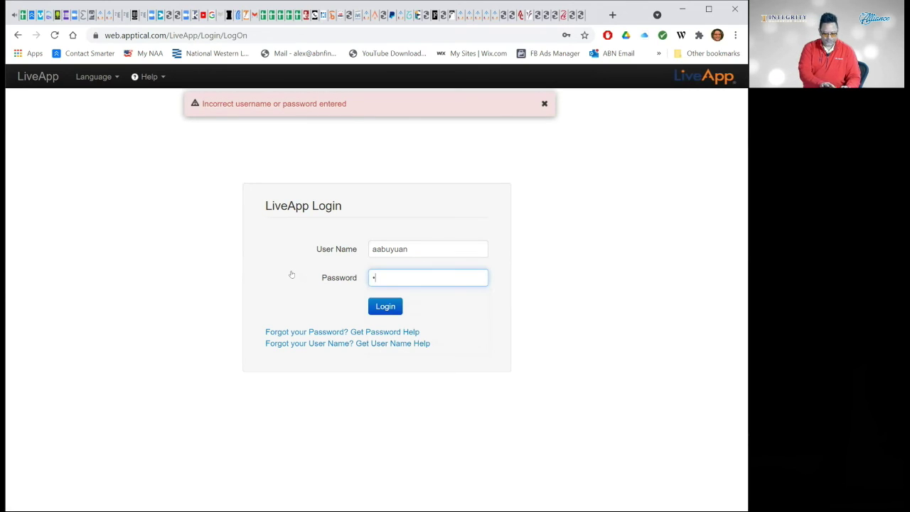
type("*****")
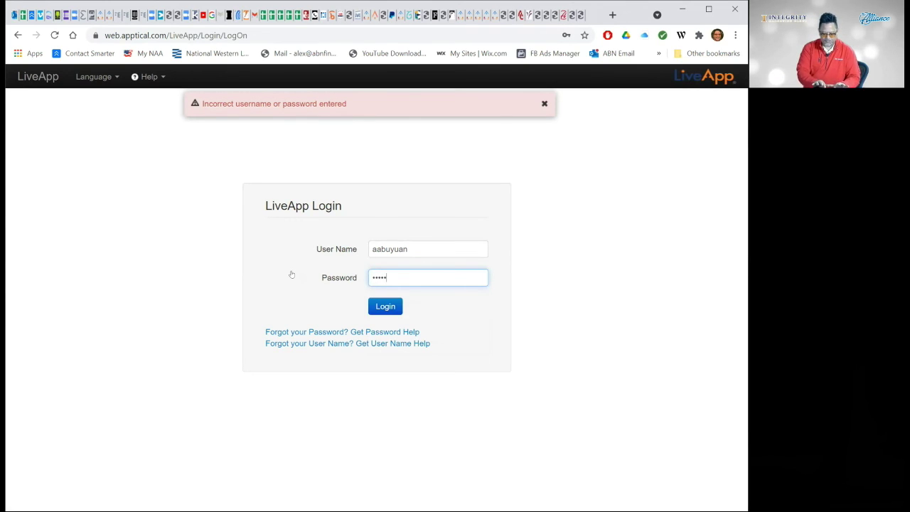
type("***")
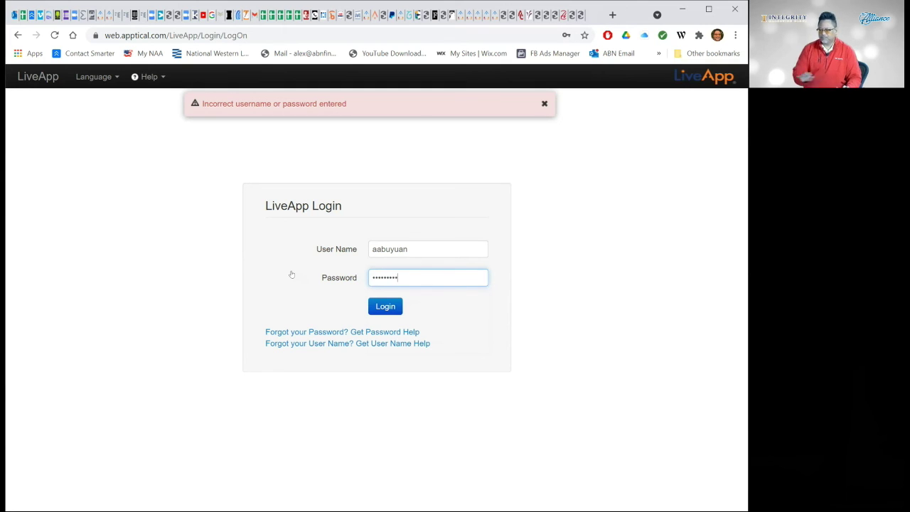
left_click(384, 306)
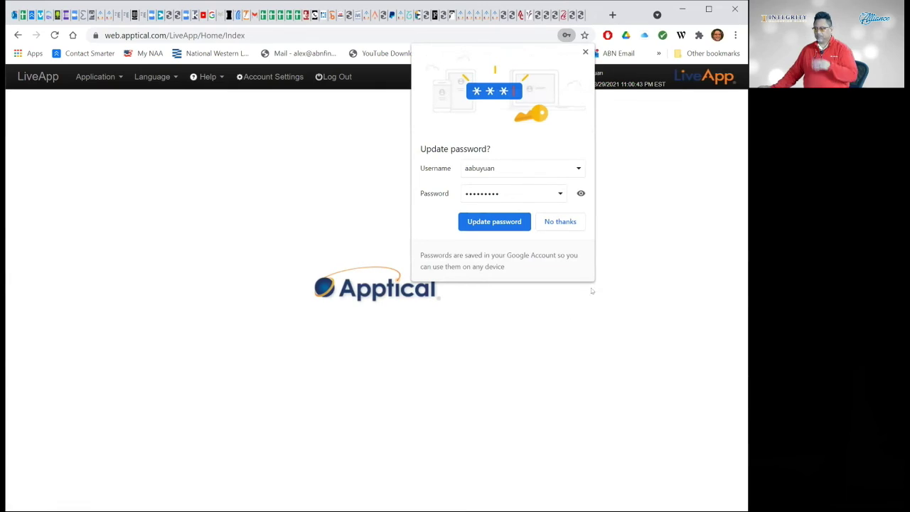
- Dismiss Chrome's Update password prompt and choose Application > New Application
left_click(495, 222)
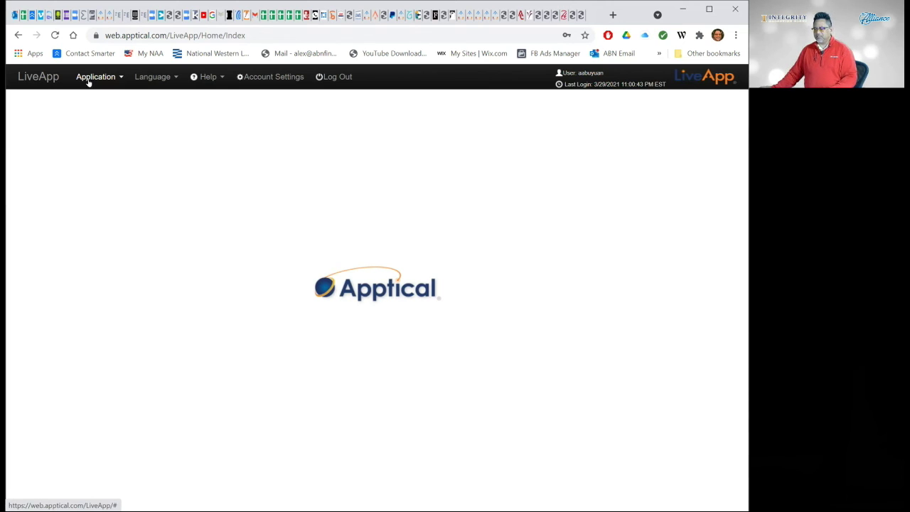
left_click(90, 77)
left_click(93, 102)
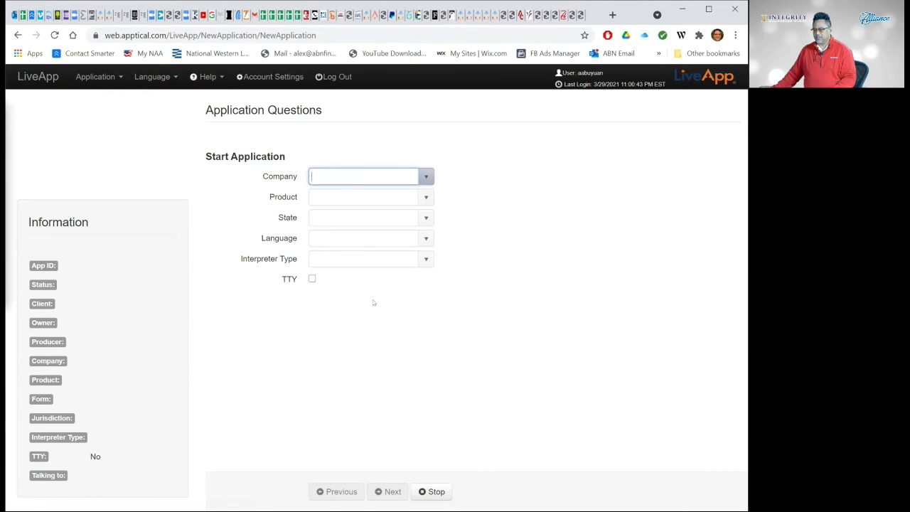
- Choose Foresters Financial as the company and PlanRight eSignature as the product
left_click(423, 201)
left_click(368, 176)
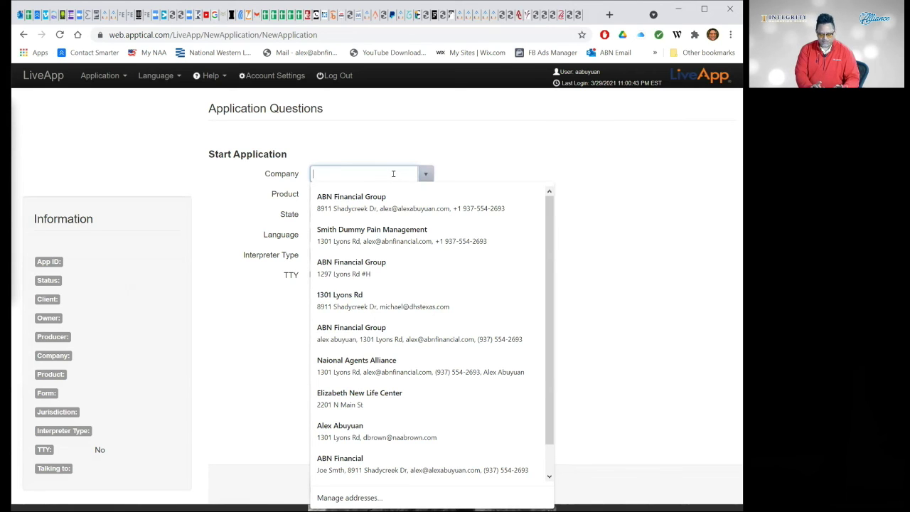
type("for")
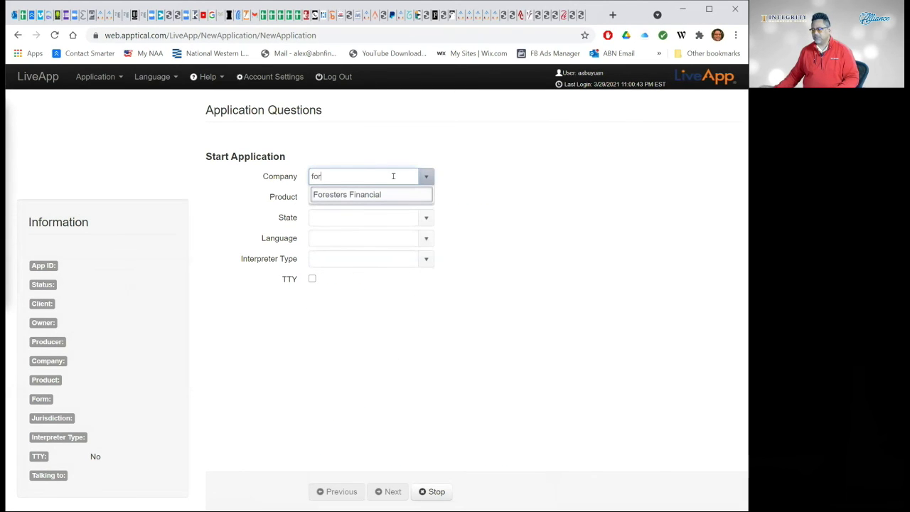
left_click(390, 194)
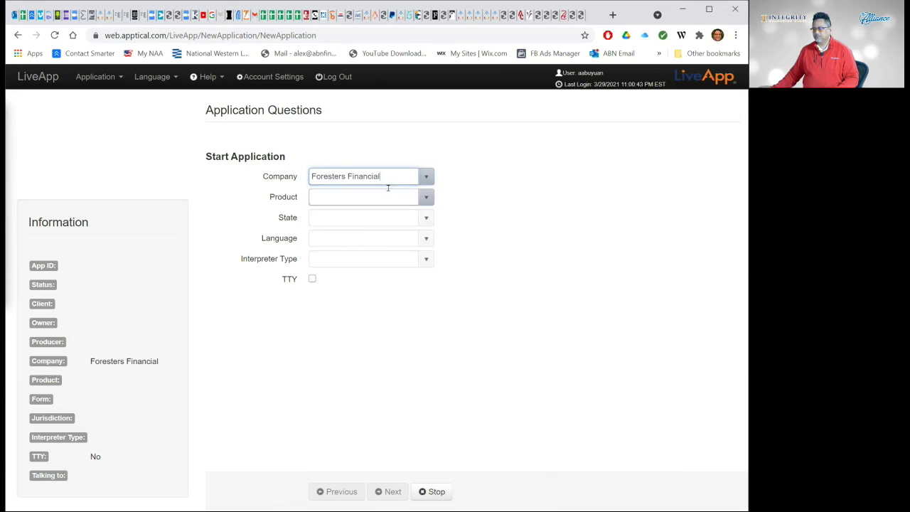
left_click(389, 196)
left_click(426, 198)
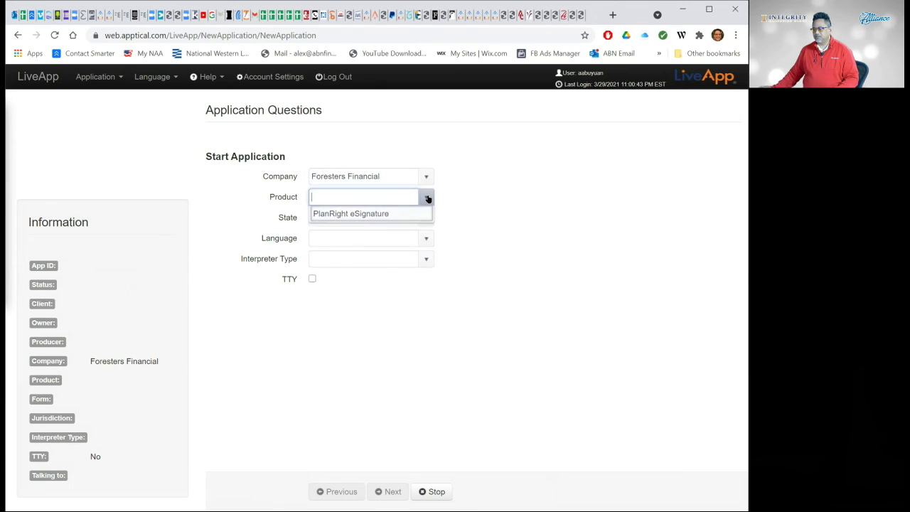
left_click(387, 214)
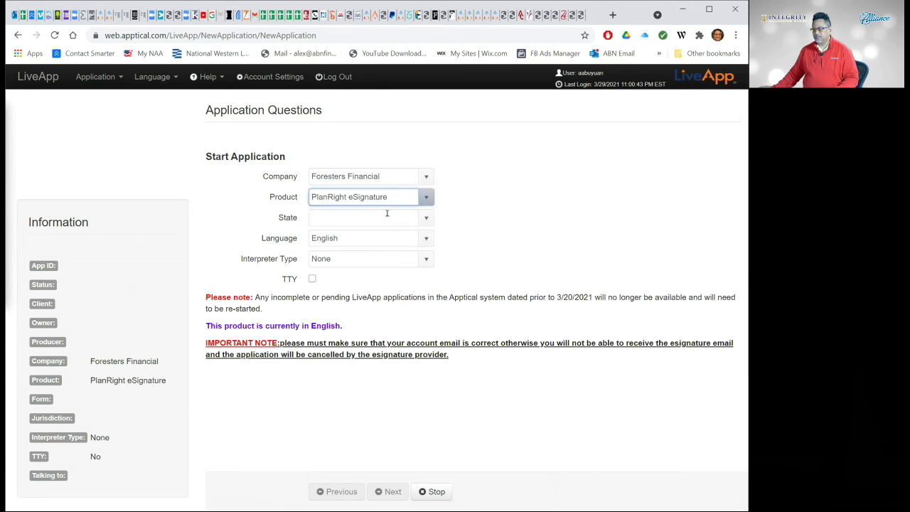
- Set the application state to New Jersey
left_click(386, 216)
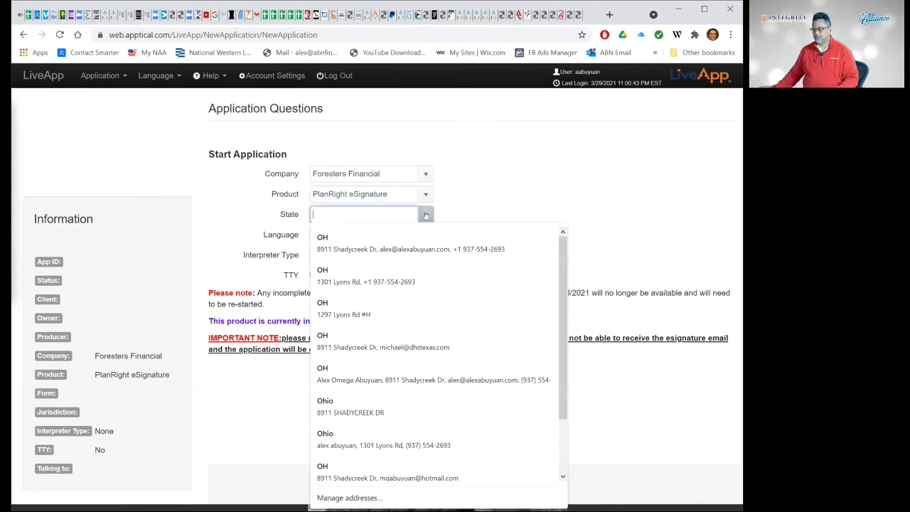
scroll(422, 380, "down", 1)
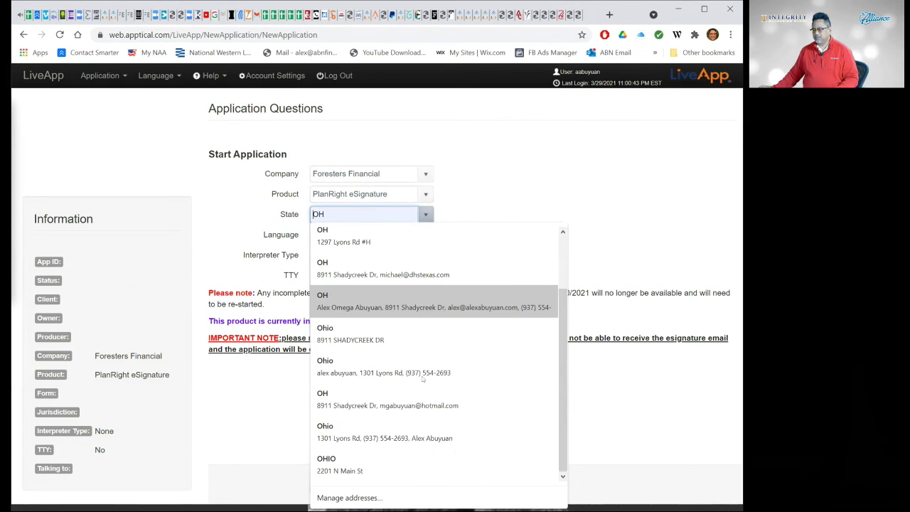
scroll(423, 380, "up", 1)
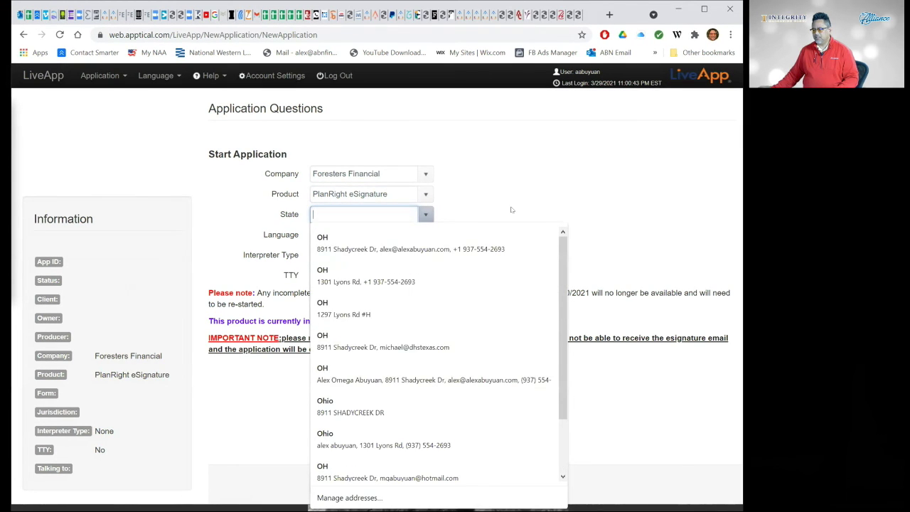
left_click(511, 207)
left_click(426, 218)
scroll(429, 323, "down", 4)
scroll(429, 324, "down", 5)
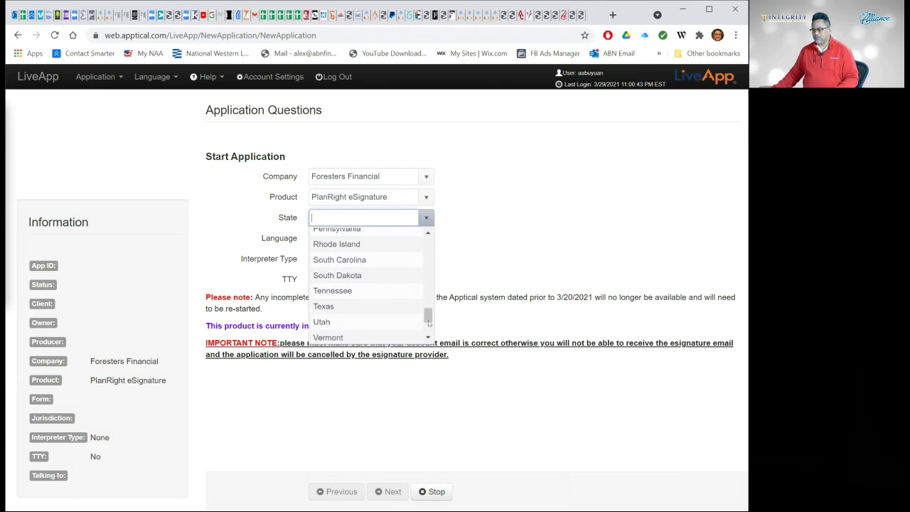
scroll(404, 263, "up", 4)
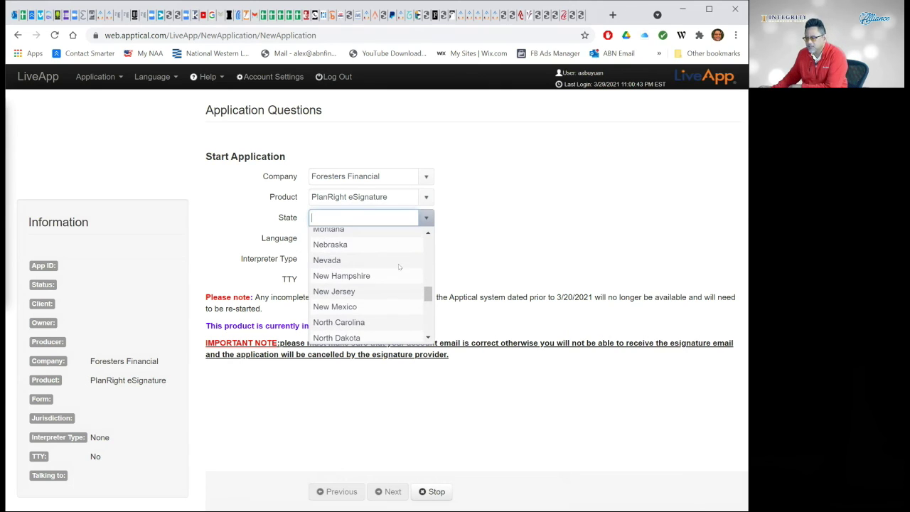
scroll(390, 277, "up", 1)
scroll(390, 277, "down", 2)
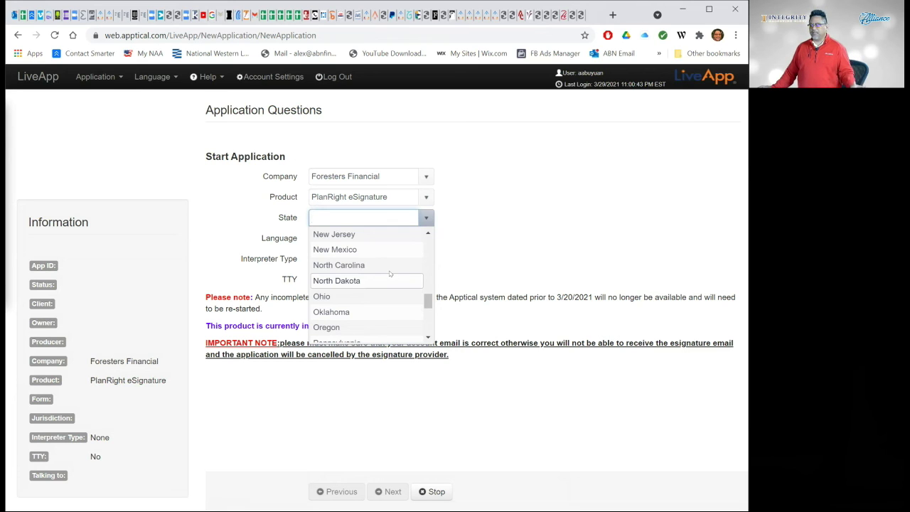
left_click(379, 239)
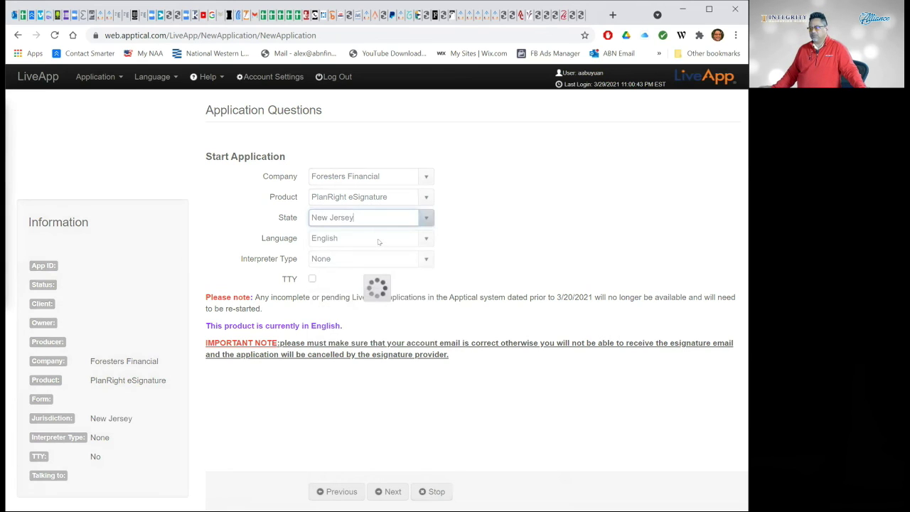